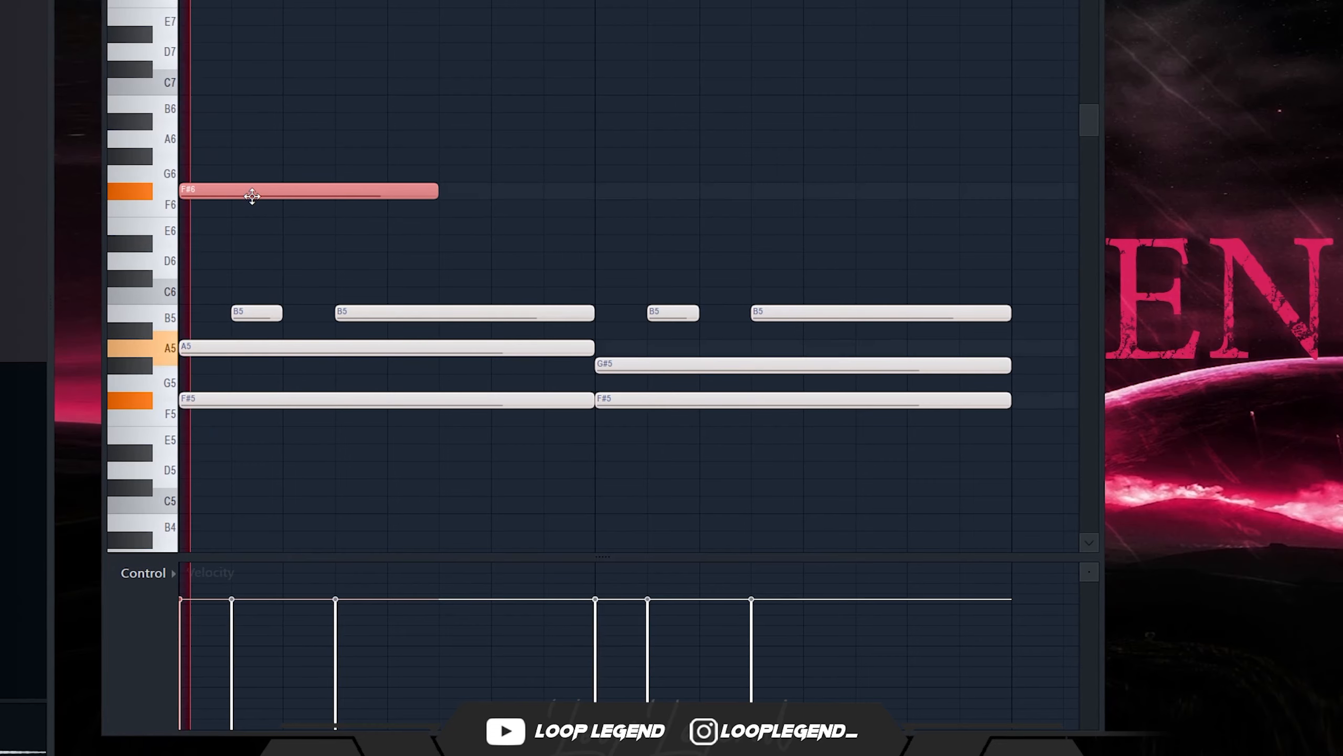
Lower the opening F#6 note to C#6, auditioning it against the chords along the way.
key(shift+Down)
key(shift+Down)
key(shift+Down)
key(shift+Down)
key(space)
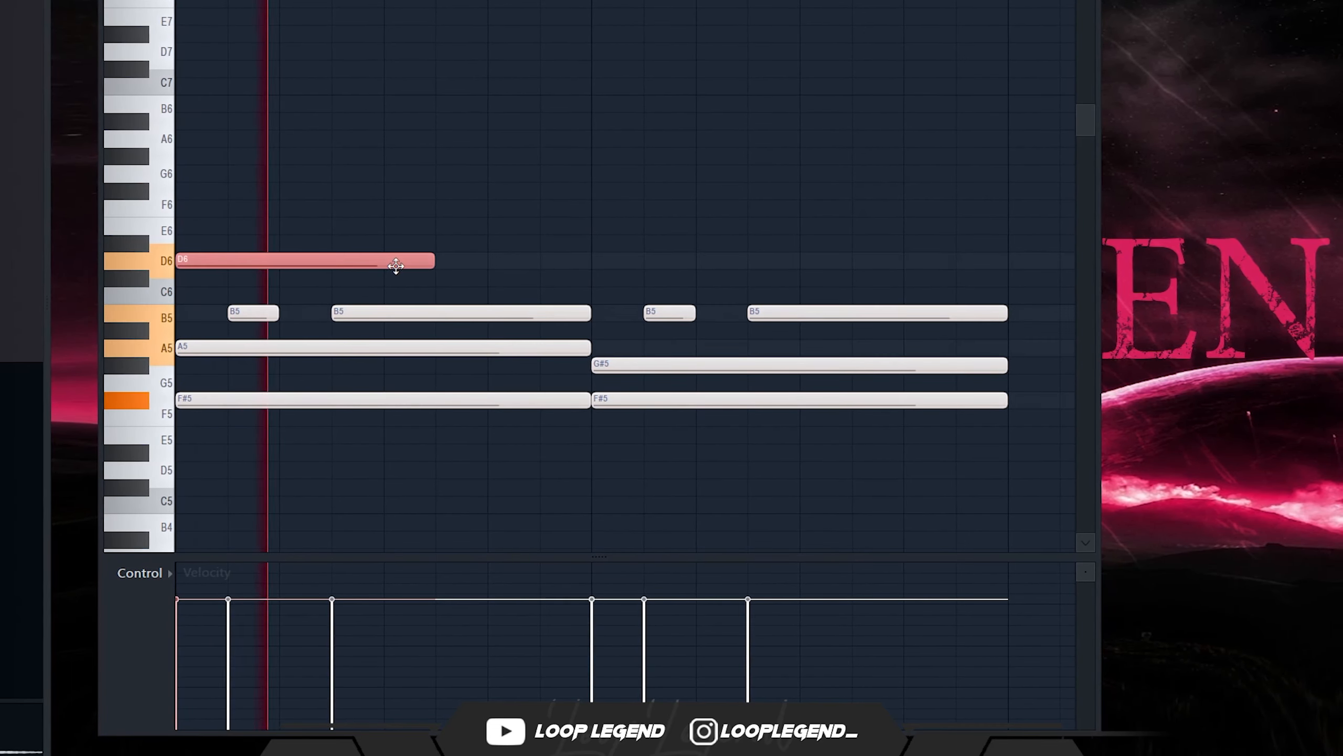
key(space)
key(shift+Down)
key(space)
Place quarter-bar notes at the end of both bars: the shortened C#6 in the first and a D6 in the second.
drag(383, 278, 557, 281)
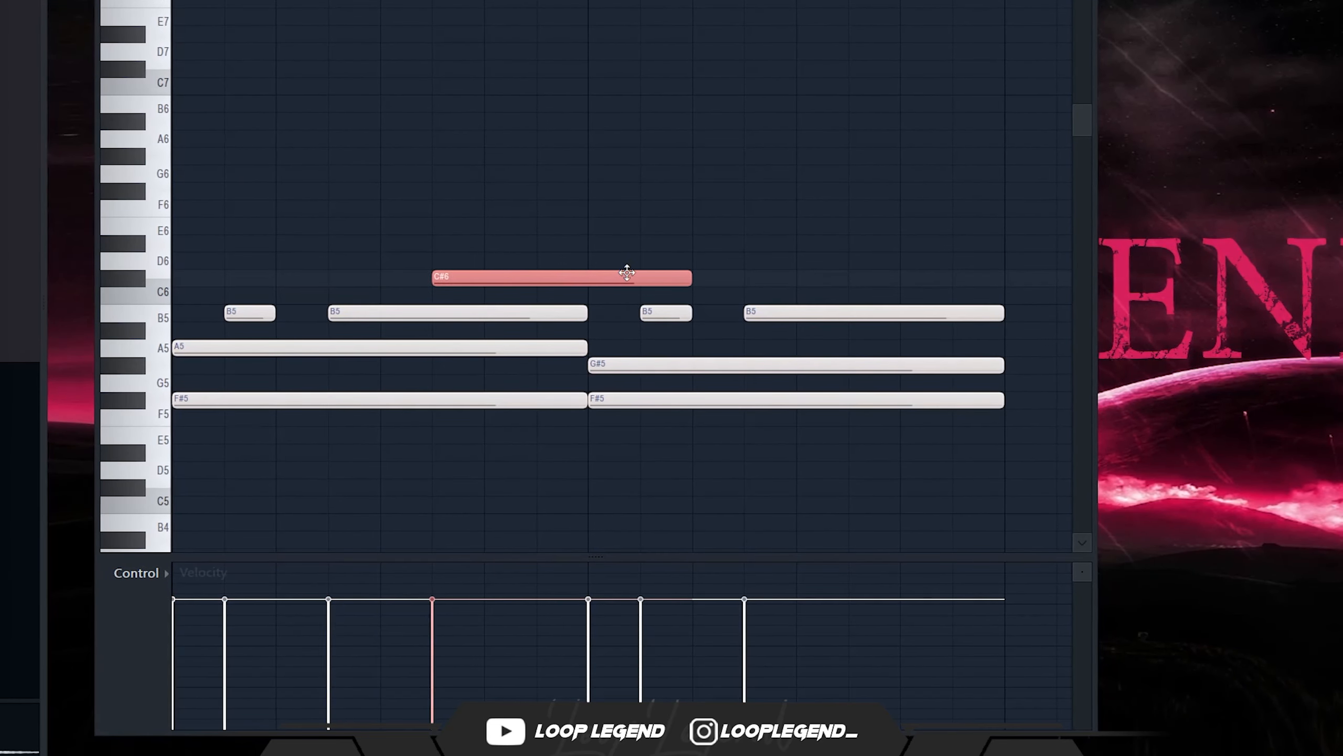
key(space)
drag(739, 280, 587, 302)
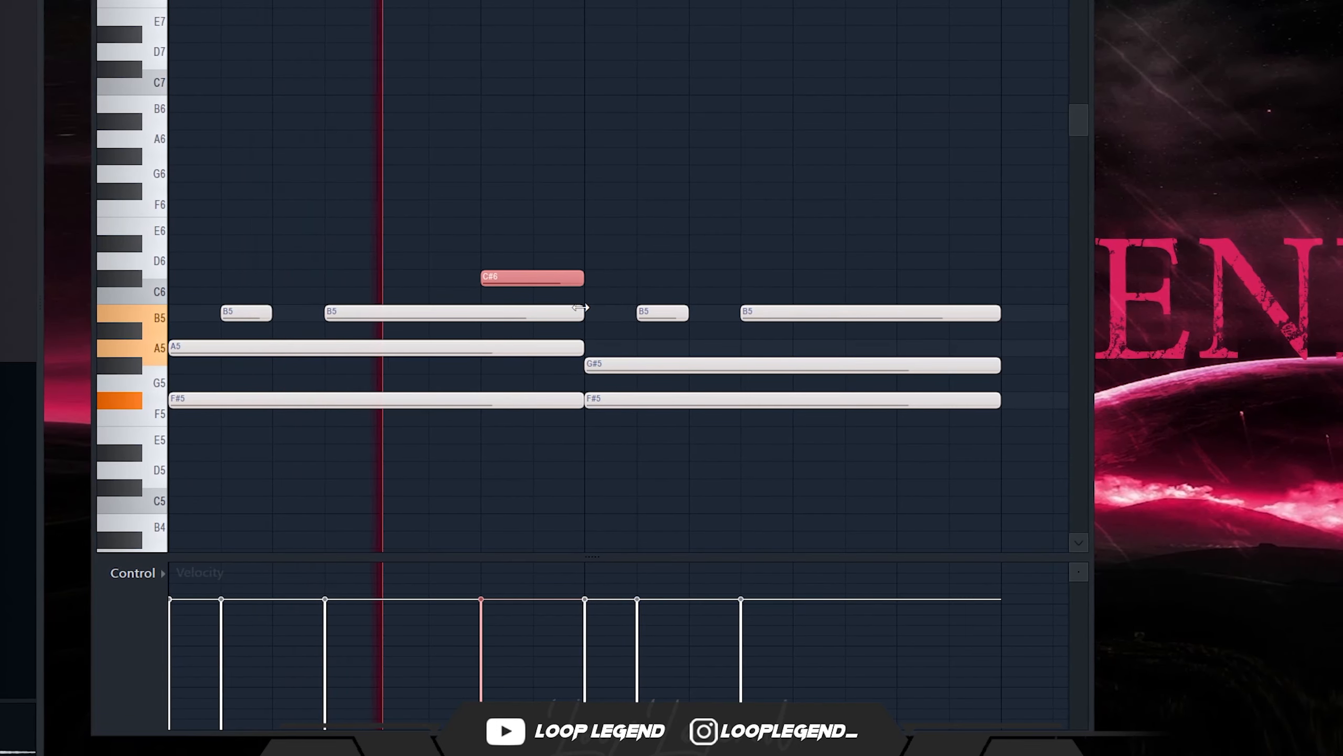
scroll(572, 296, down, 1)
ctrl+click(714, 235)
click(780, 278)
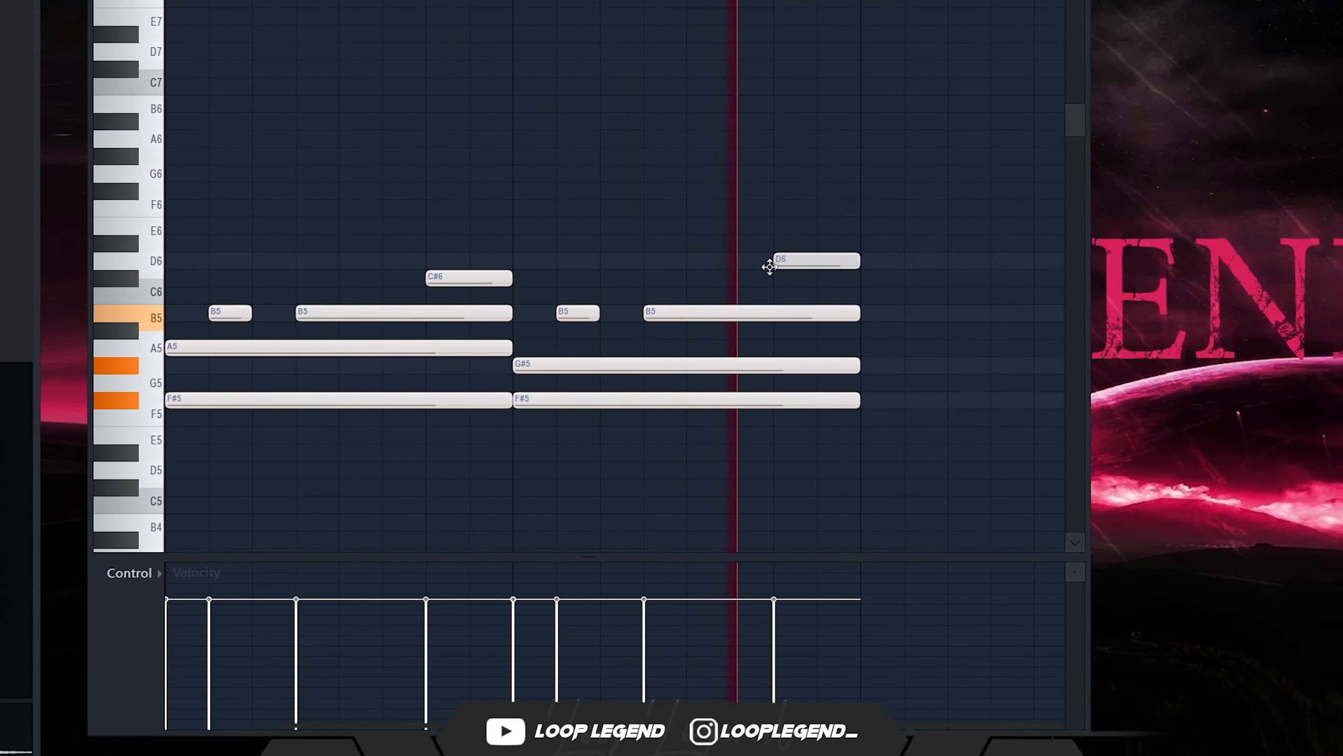
Flip the INVASION score horizontally and repeat the two-bar phrase to fill four bars.
scroll(460, 203, down, 1)
scroll(556, 147, down, 3)
key(alt+y)
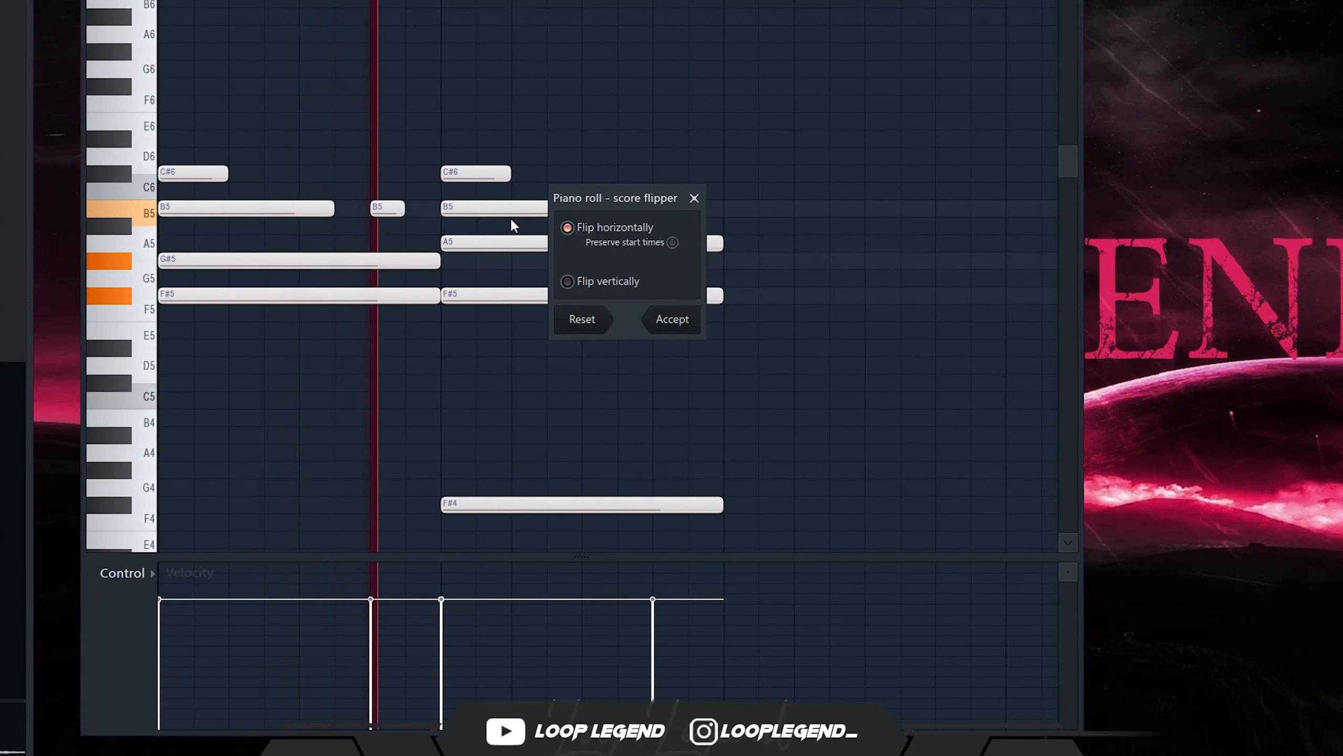
click(669, 319)
scroll(677, 189, down, 3)
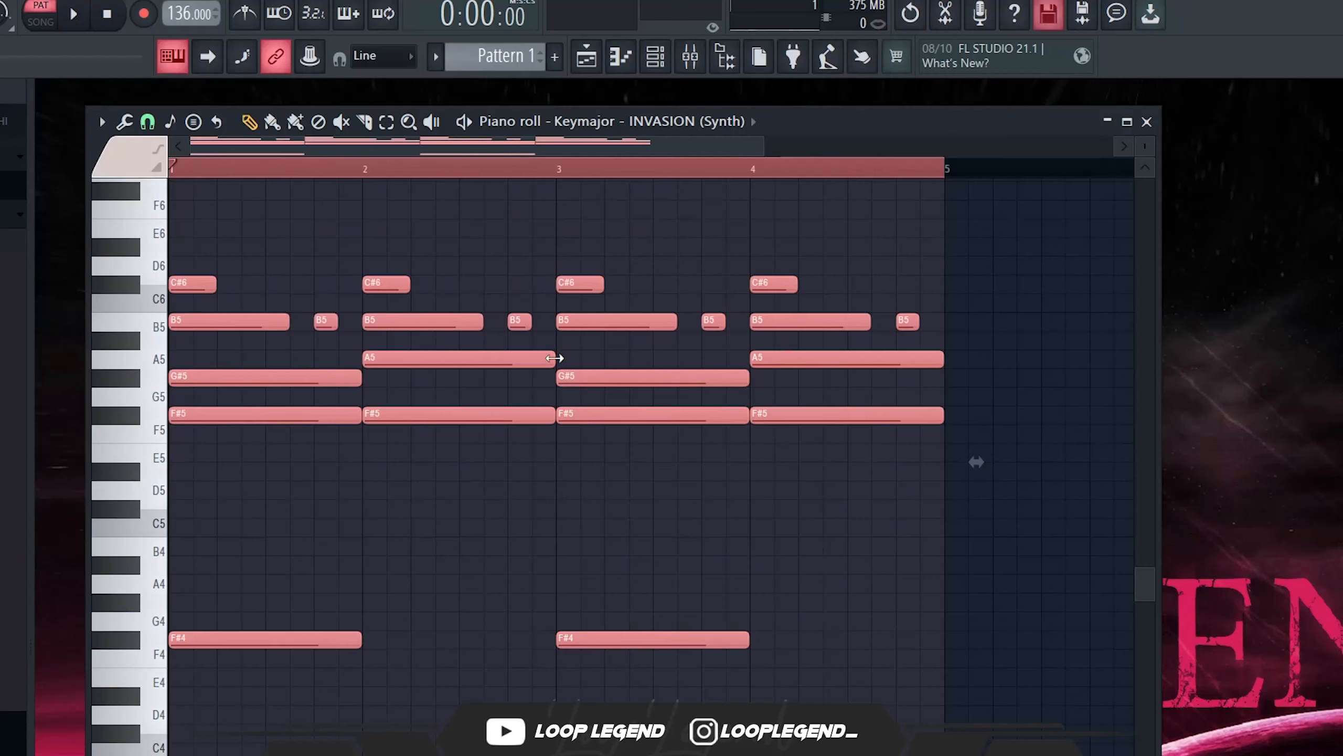
key(space)
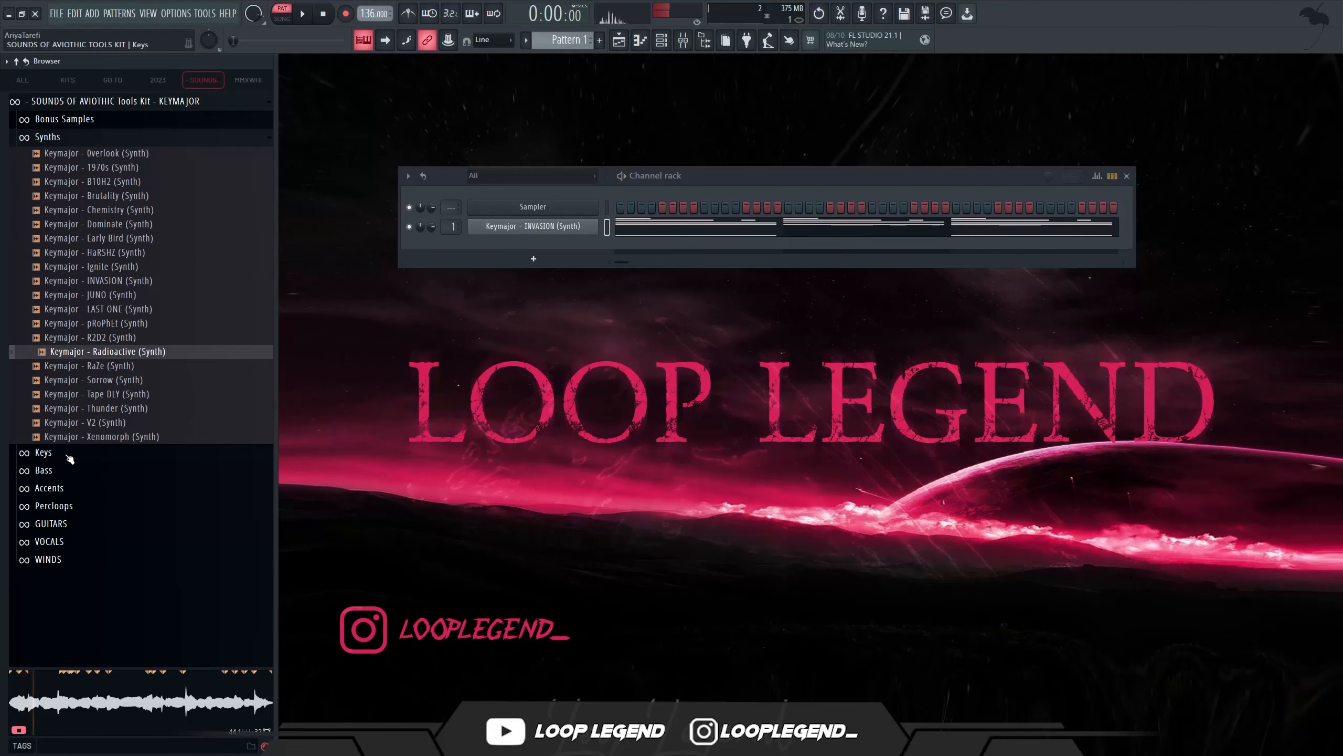
Load the Keymajor - Radioactive (Synth) sample into a new channel and enable Normalize and Reverse for it.
right_click(133, 351)
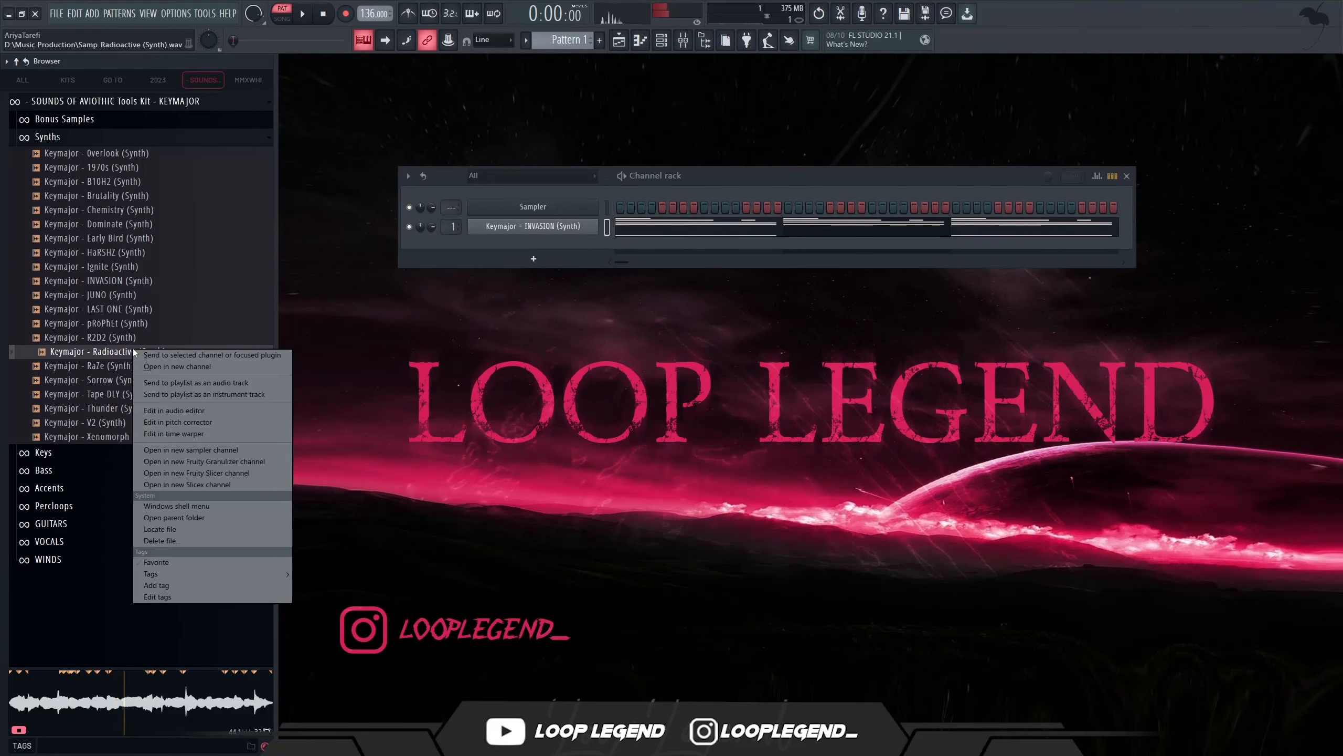
click(161, 368)
click(573, 333)
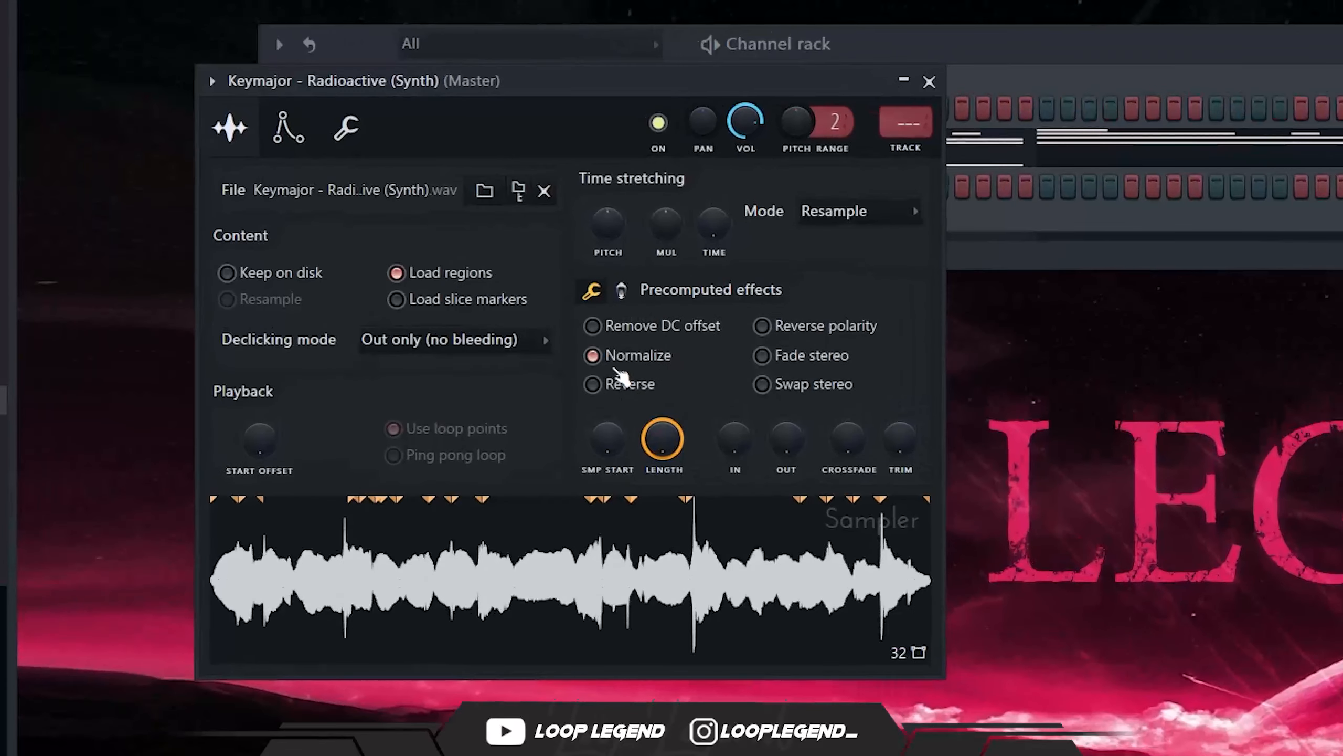
click(618, 382)
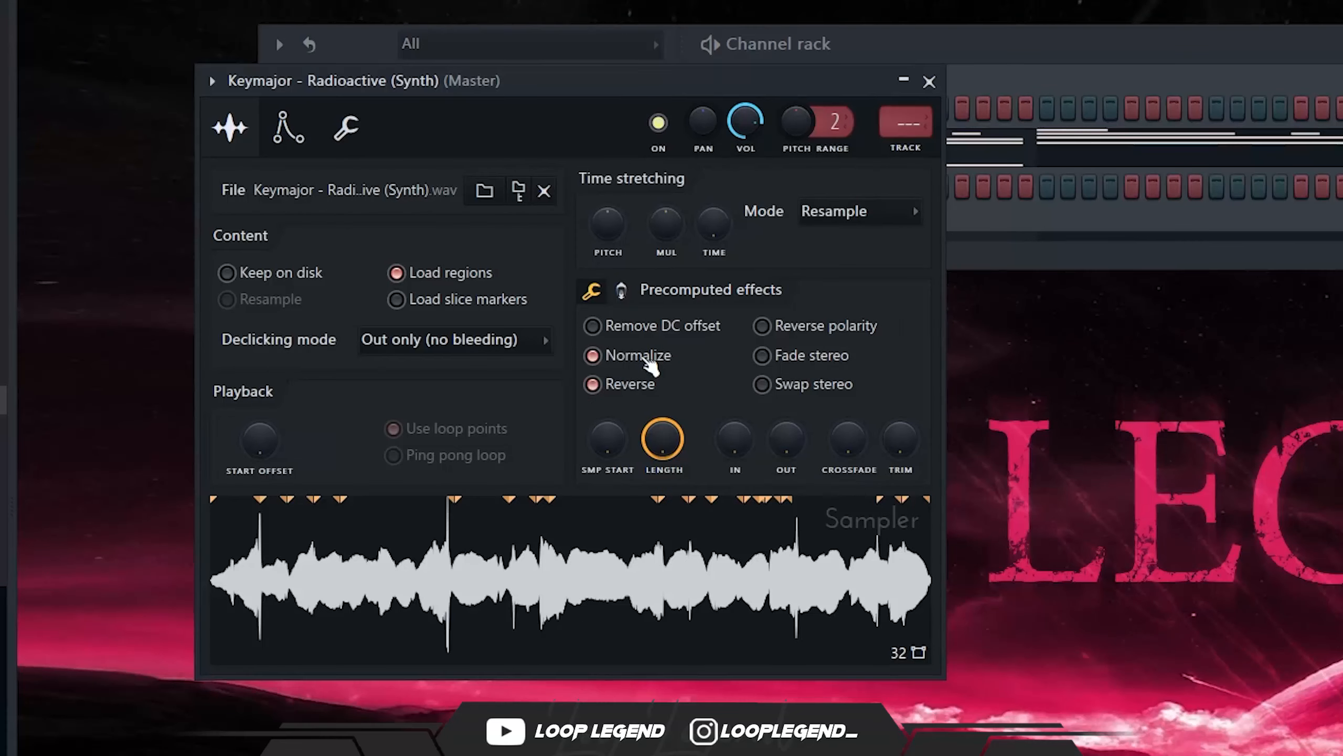
click(651, 355)
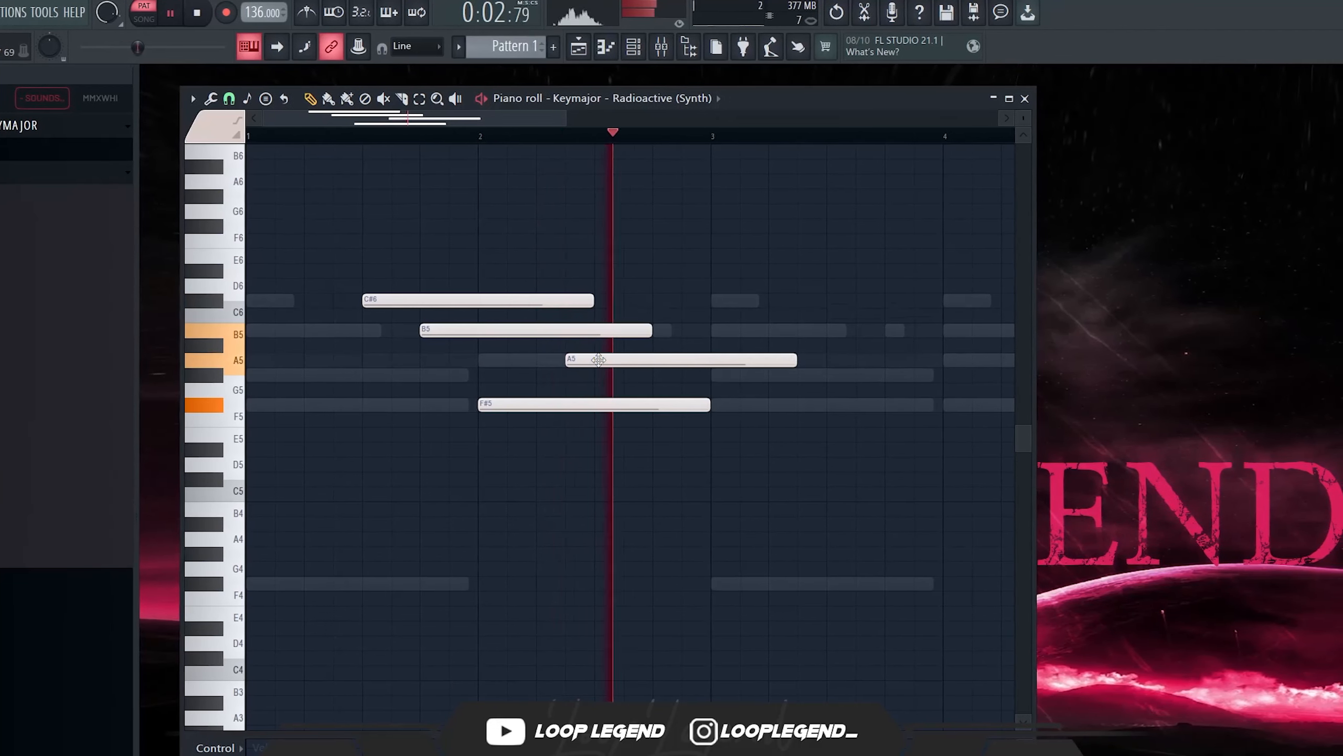
Remove the A5 note from the Radioactive part and place half-bar F#5 and B5 notes at the start of bar 1.
click(600, 361)
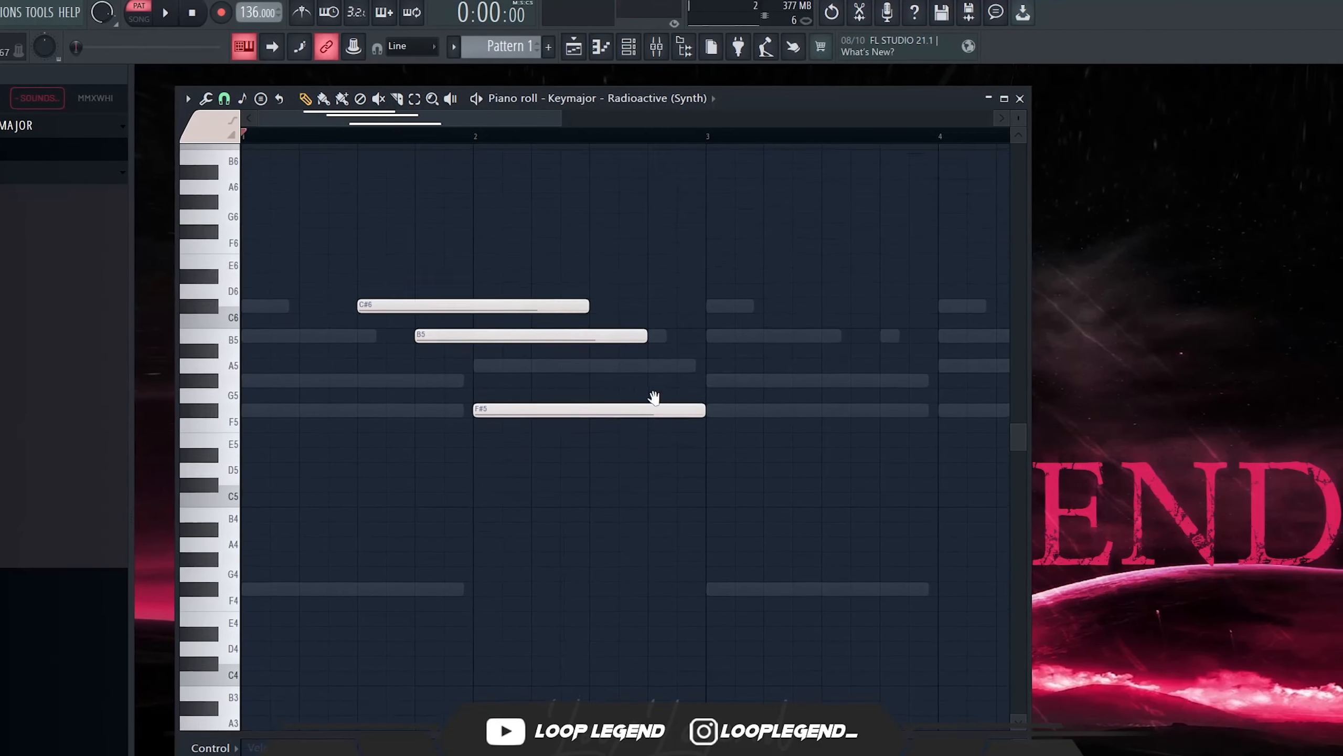
drag(333, 403, 253, 403)
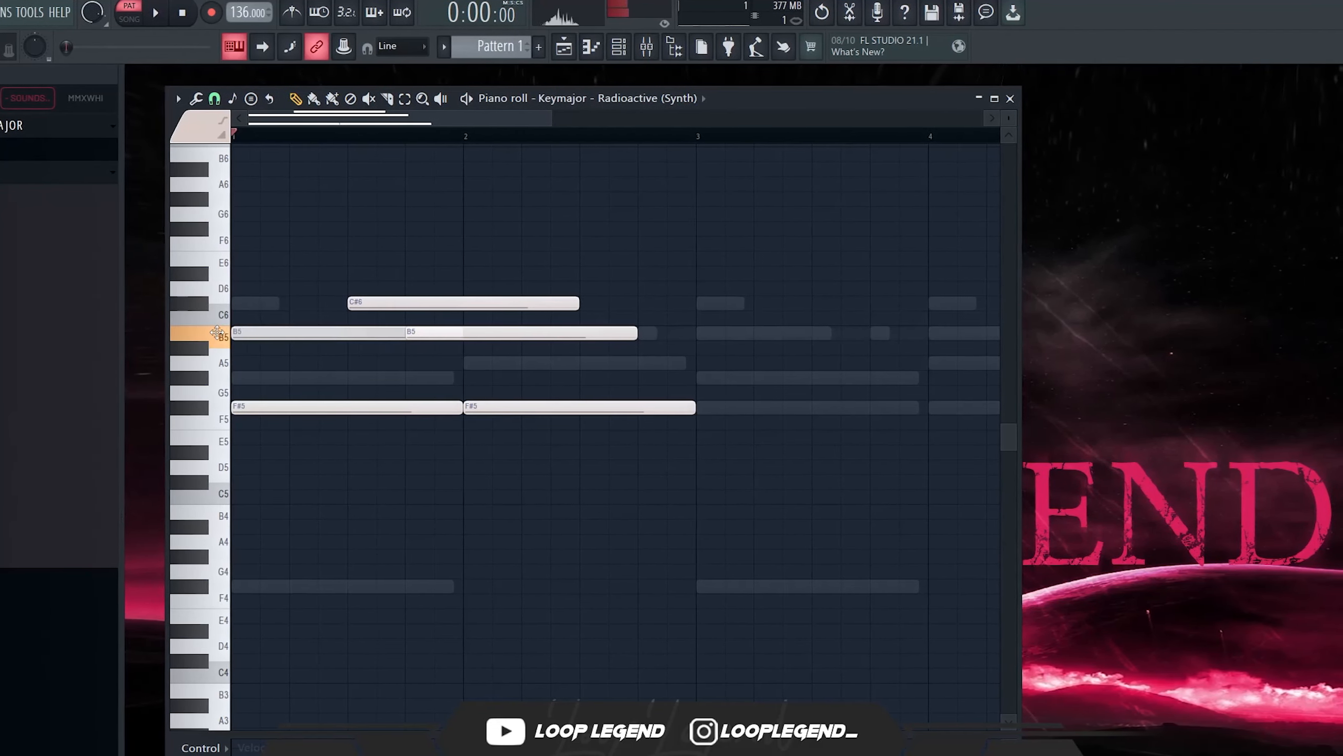
mouse_move(216, 332)
mouse_down()
mouse_move(214, 364)
mouse_move(214, 333)
mouse_up()
key(space)
drag(288, 298, 271, 476)
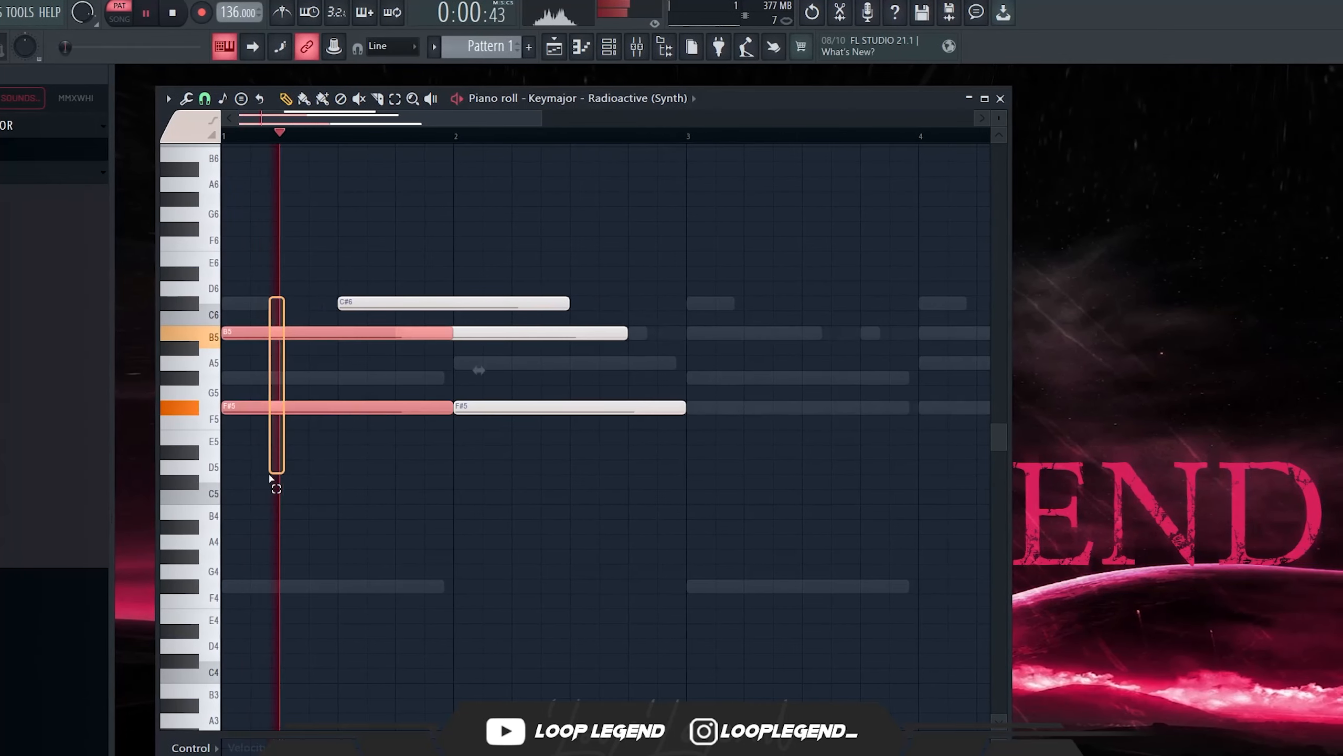
drag(450, 406, 249, 365)
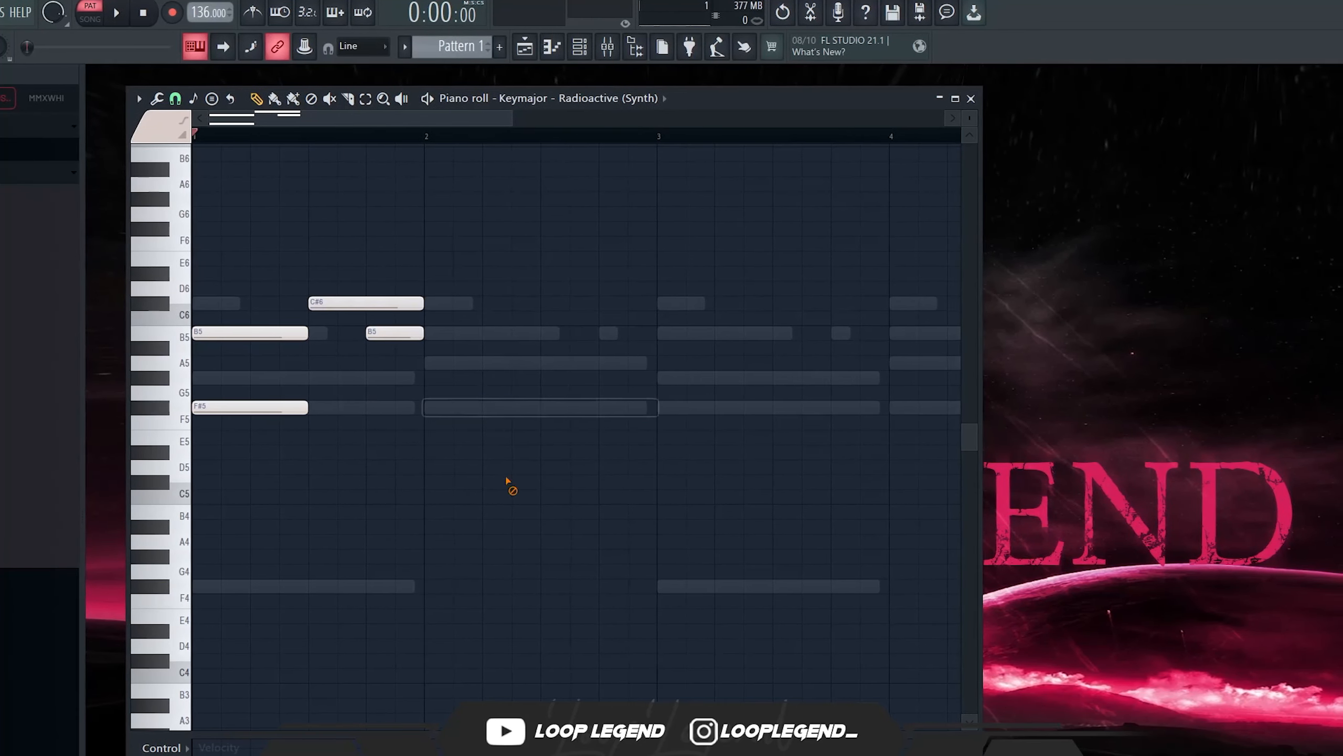
Duplicate the one-bar Radioactive phrase into bar 2 and raise the upper note at its start to C#7.
key(ctrl+b)
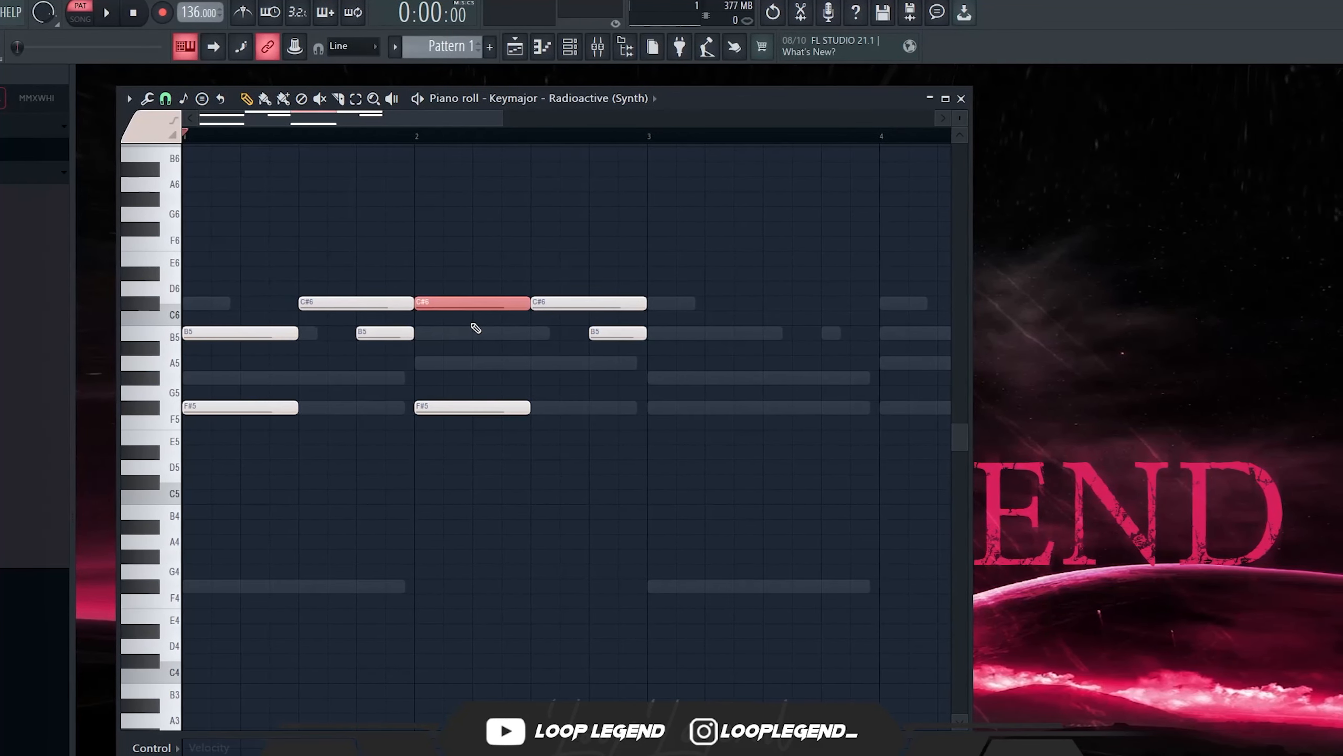
key(ctrl+Up)
key(space)
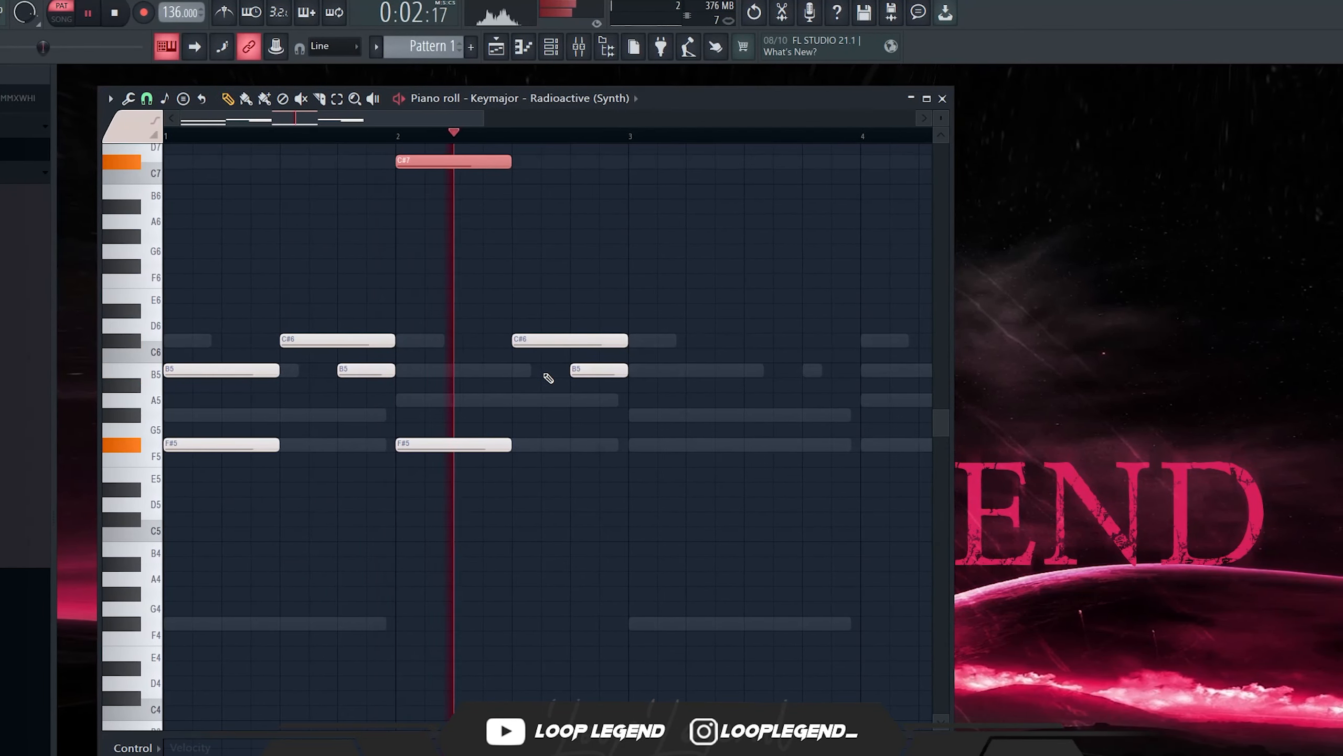
Lower the last two notes of bar 2 to A5 and F#5 and play the phrase.
drag(708, 330, 670, 276)
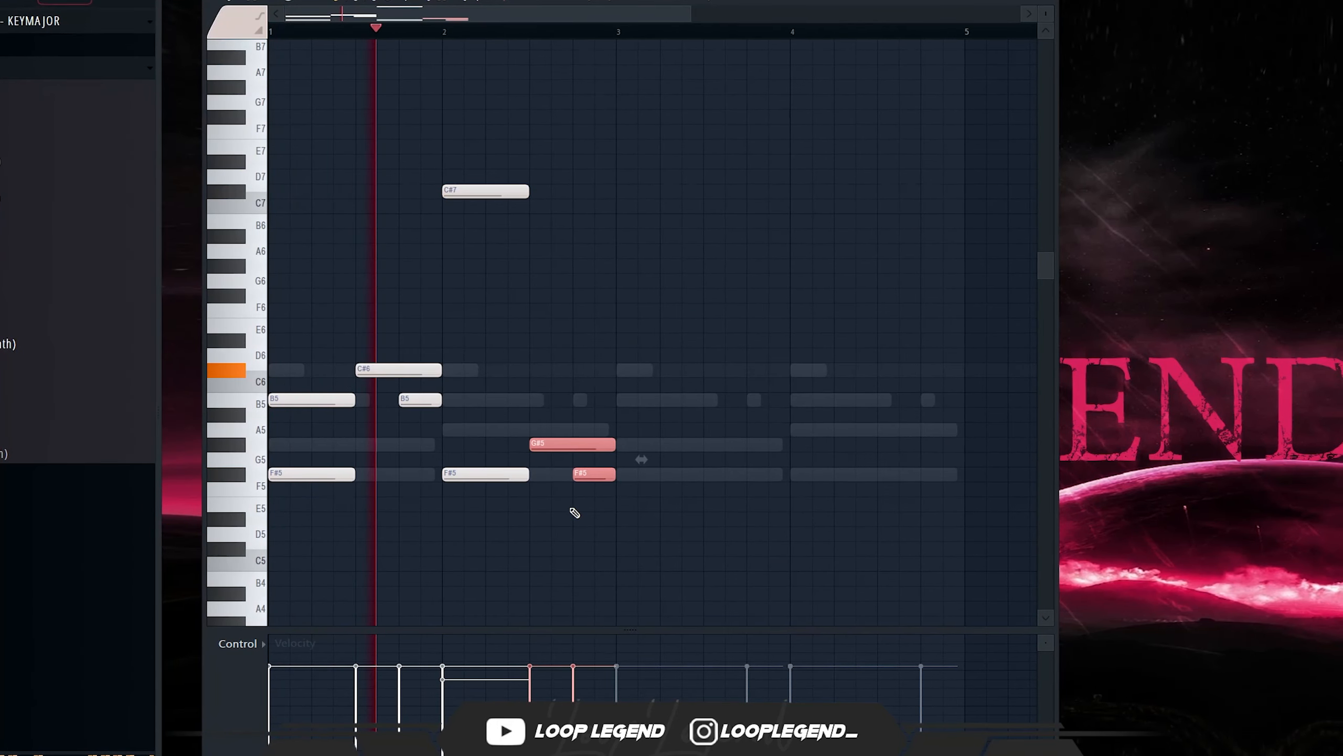
drag(580, 401, 634, 407)
drag(624, 552, 641, 530)
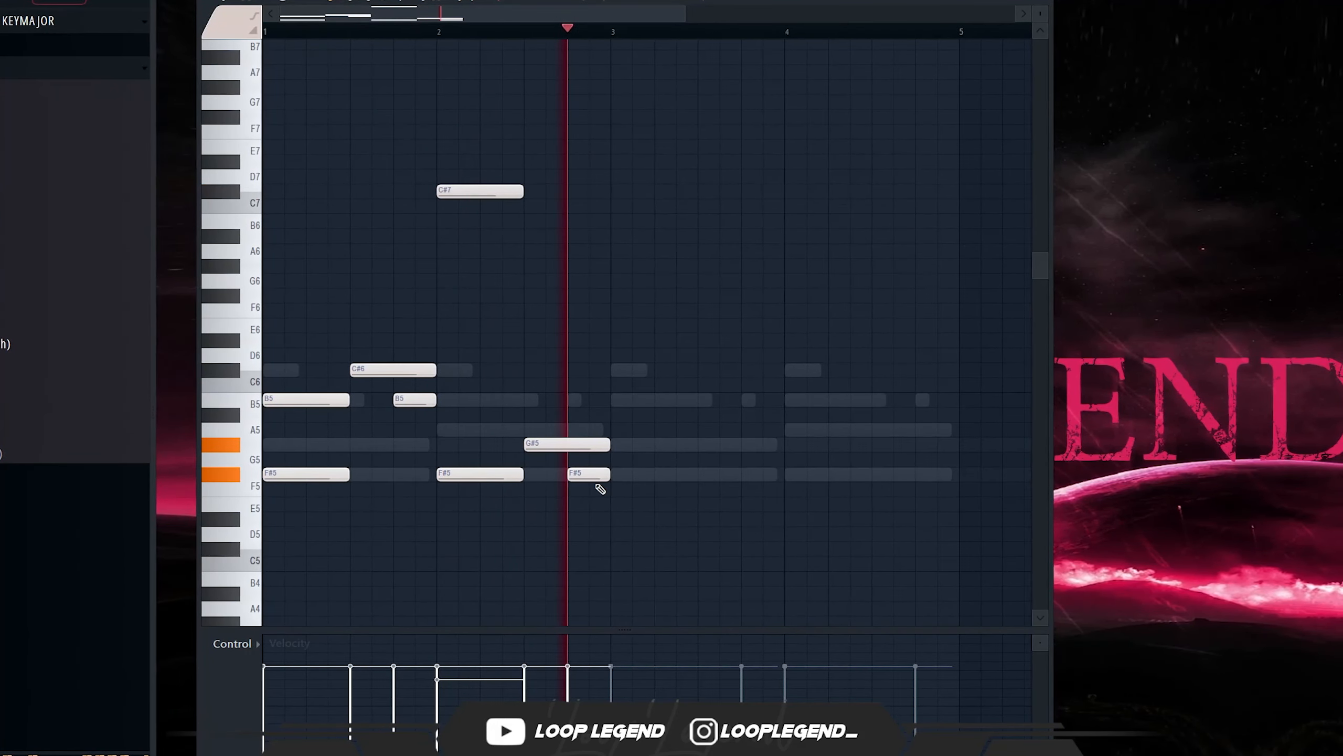
key(space)
click(553, 444)
drag(548, 445, 548, 430)
key(space)
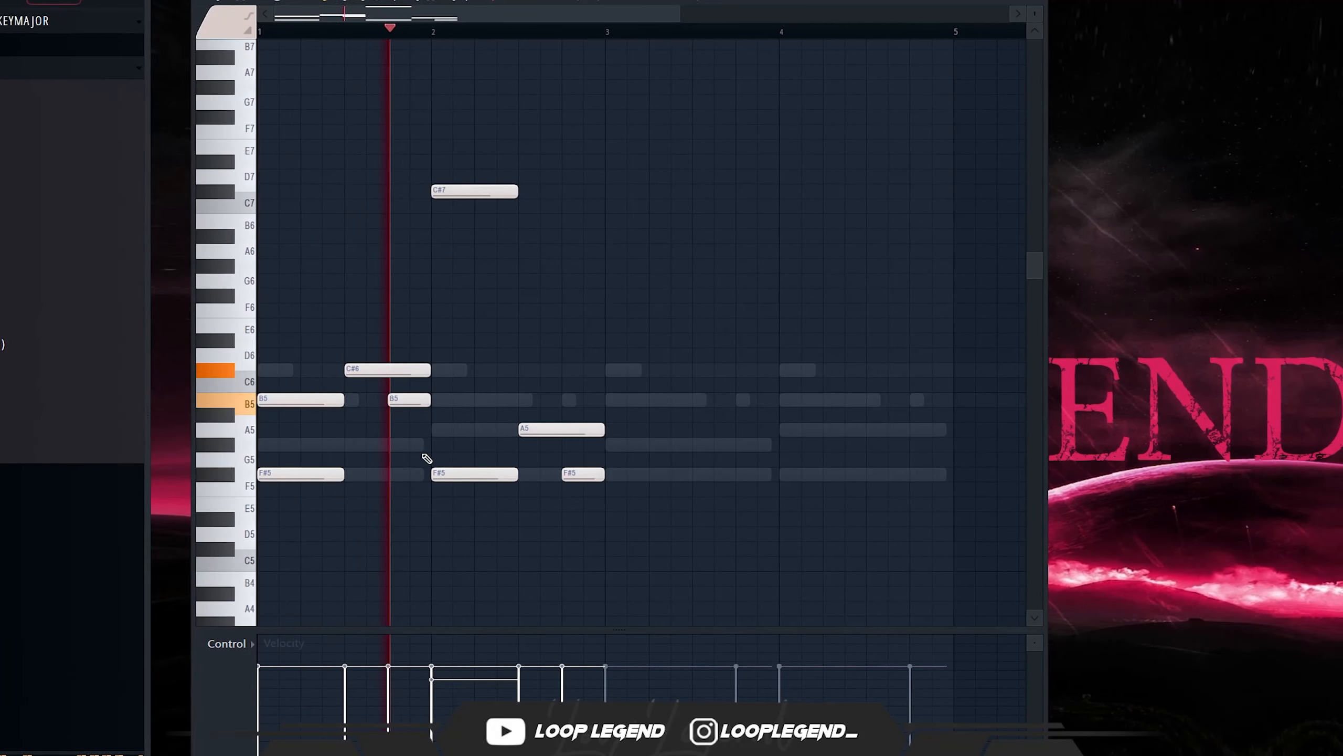
click(433, 446)
right_click(454, 447)
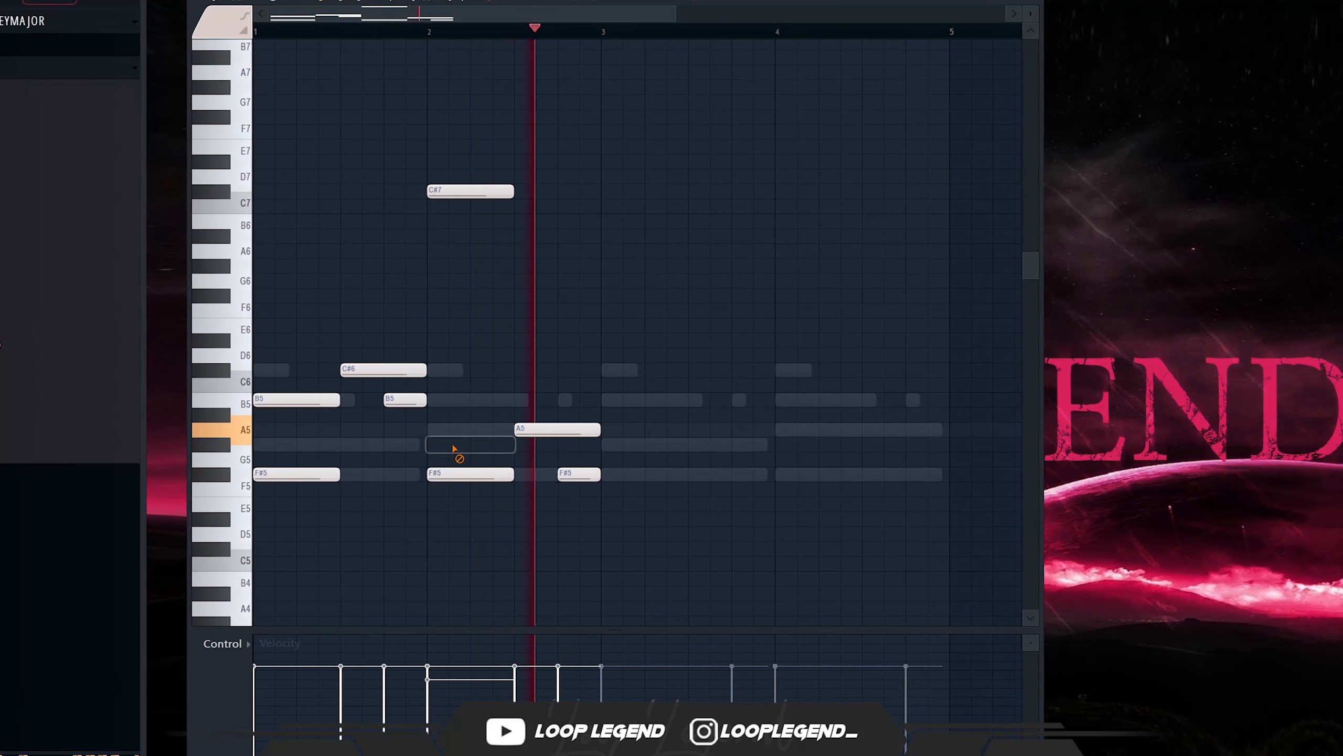
click(355, 448)
right_click(355, 448)
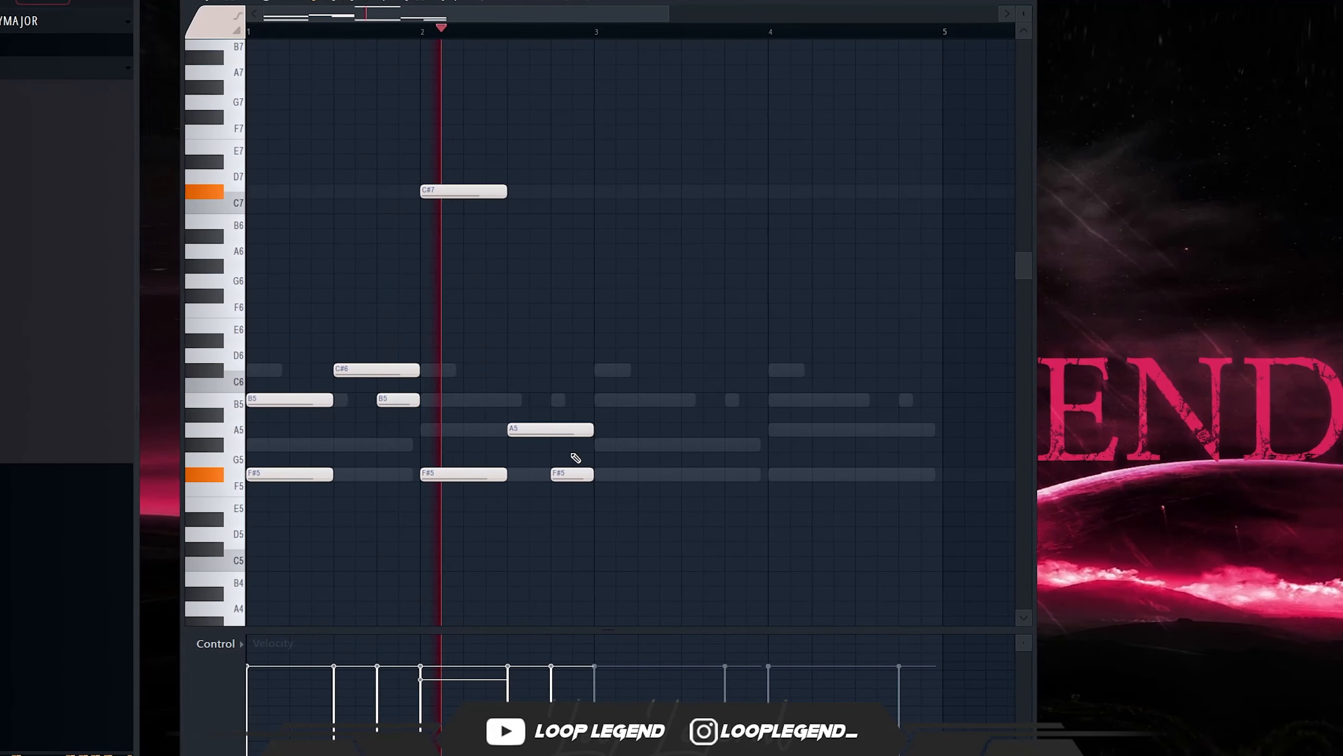
Duplicate the two-bar Radioactive phrase so that it fills four bars.
scroll(535, 476, down, 2)
key(ctrl+b)
scroll(483, 481, down, 2)
ctrl+click(479, 579)
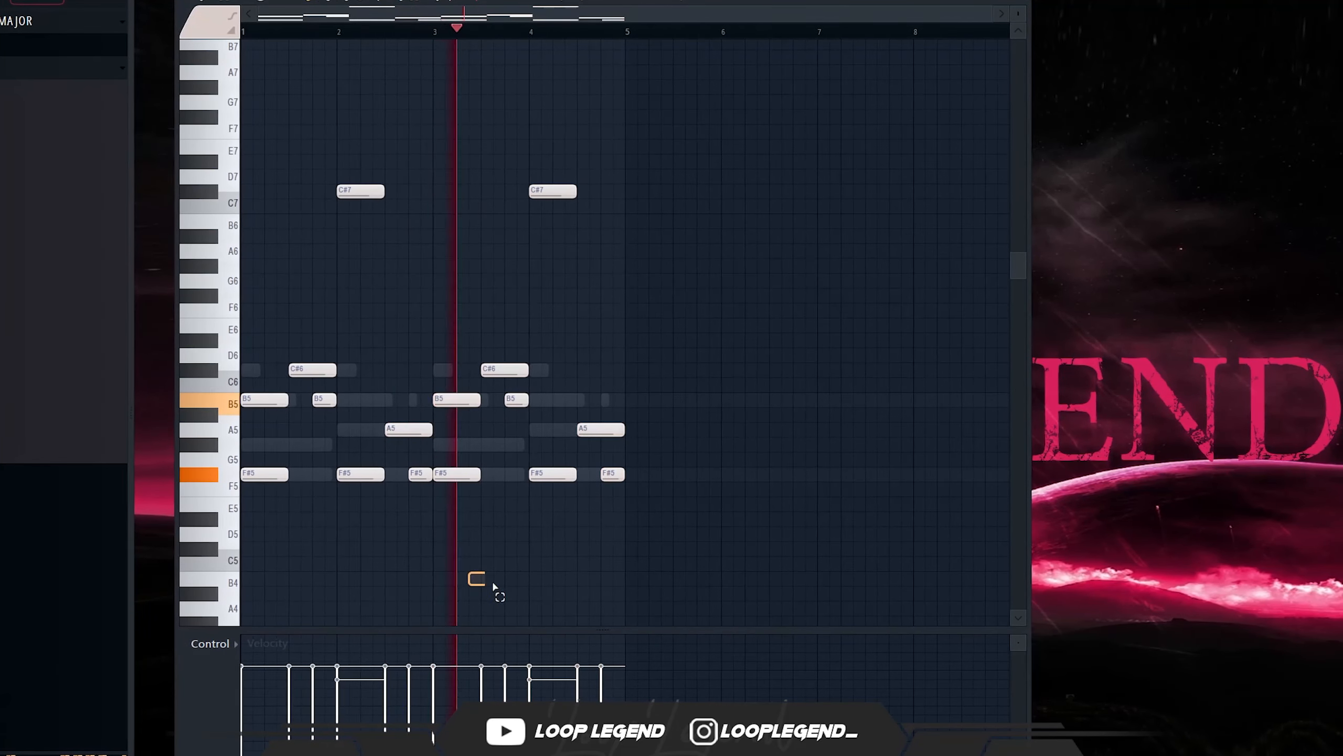
Filter the Radioactive mixer track with Fruity parametric EQ 2's Low Cut + High Cut preset, adjusting the high-cut band.
key(F6)
key(F9)
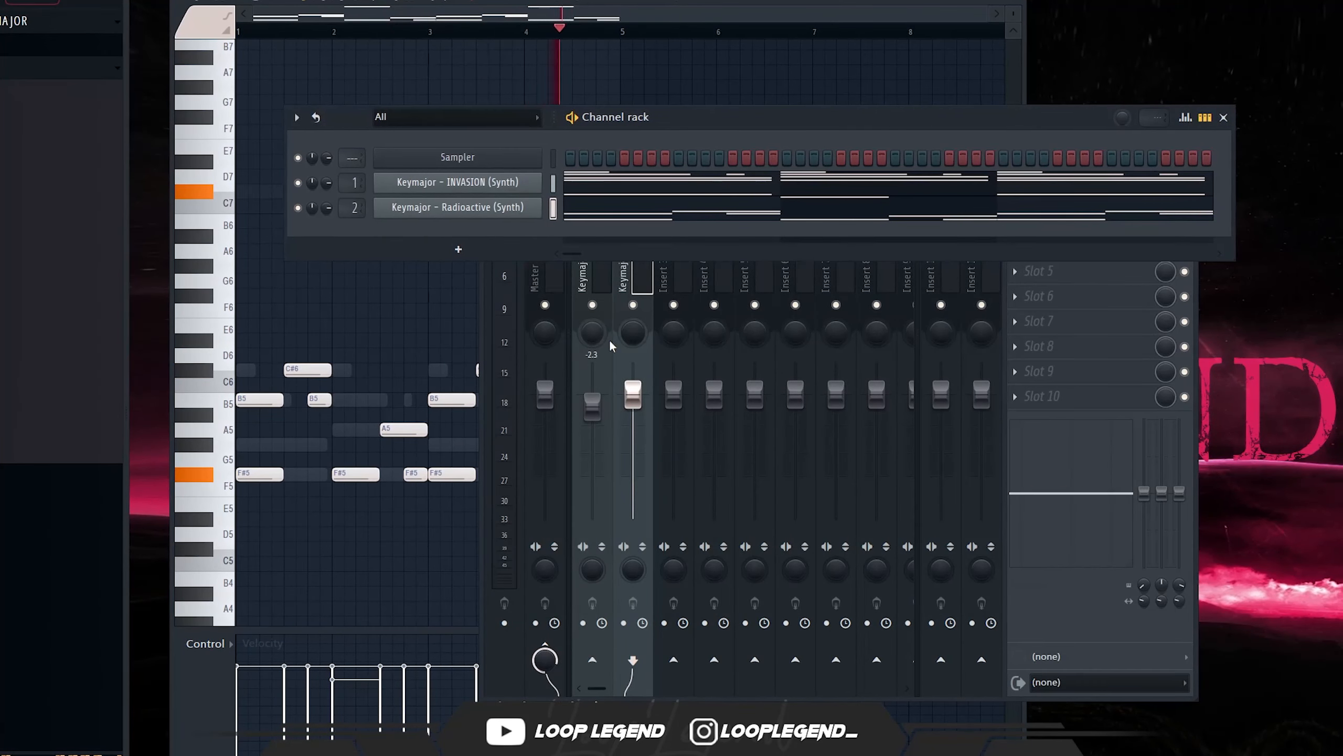
key(F6)
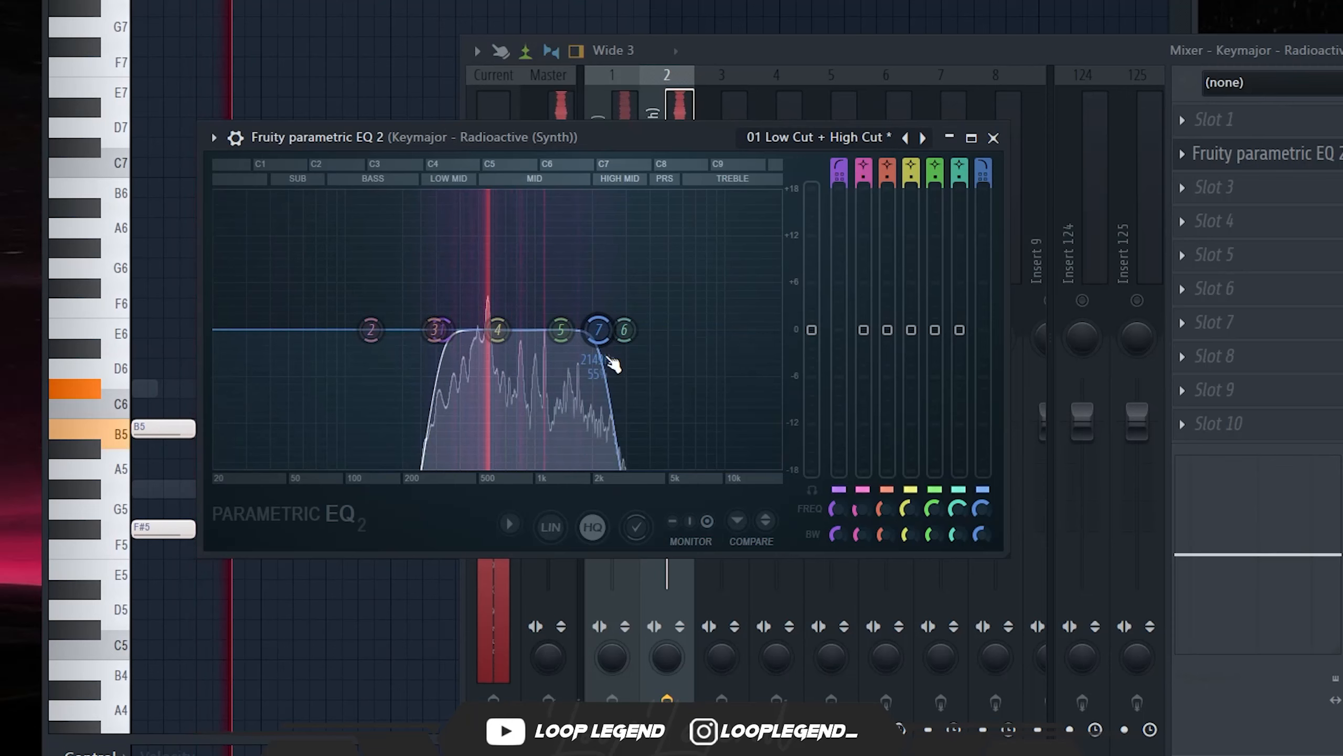
mouse_move(583, 327)
mouse_down()
mouse_move(620, 327)
mouse_move(588, 326)
mouse_up()
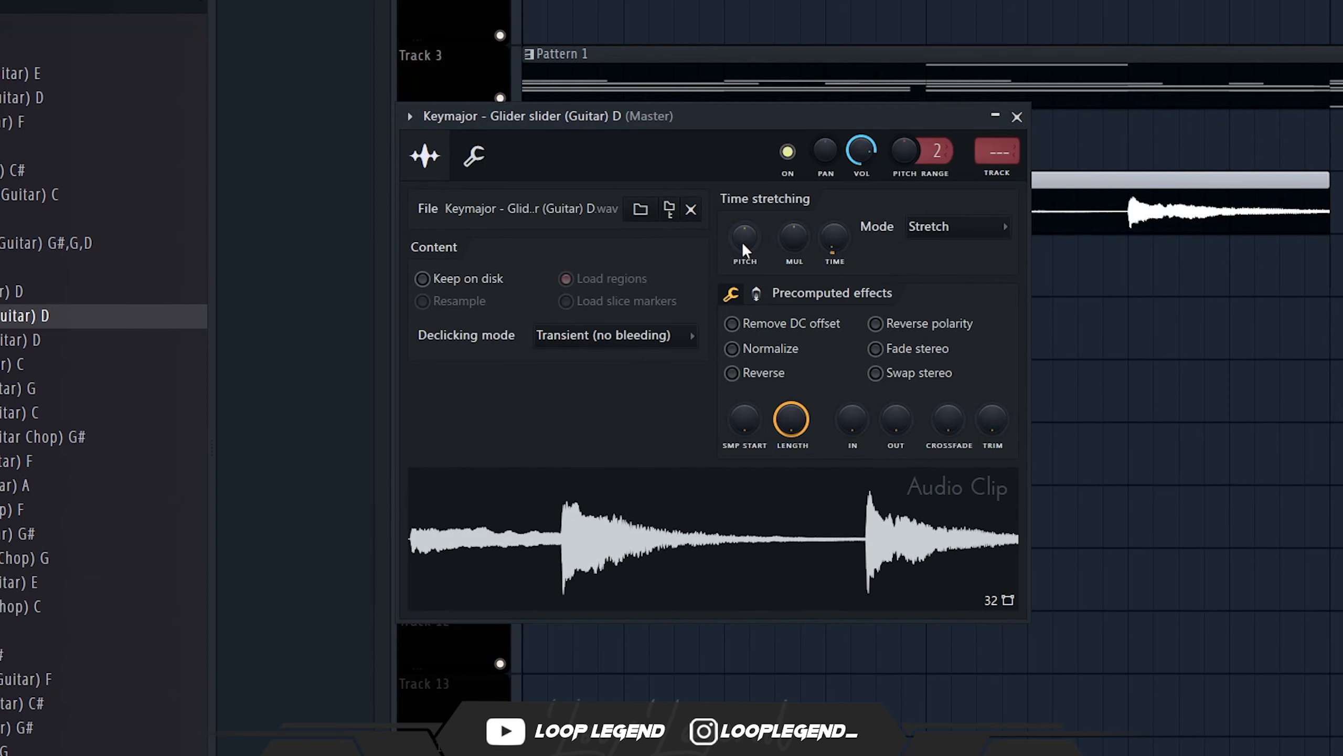
Raise the pitch and lower the volume of the Glider slider (Guitar) D clip while listening to it.
drag(862, 152, 862, 196)
key(space)
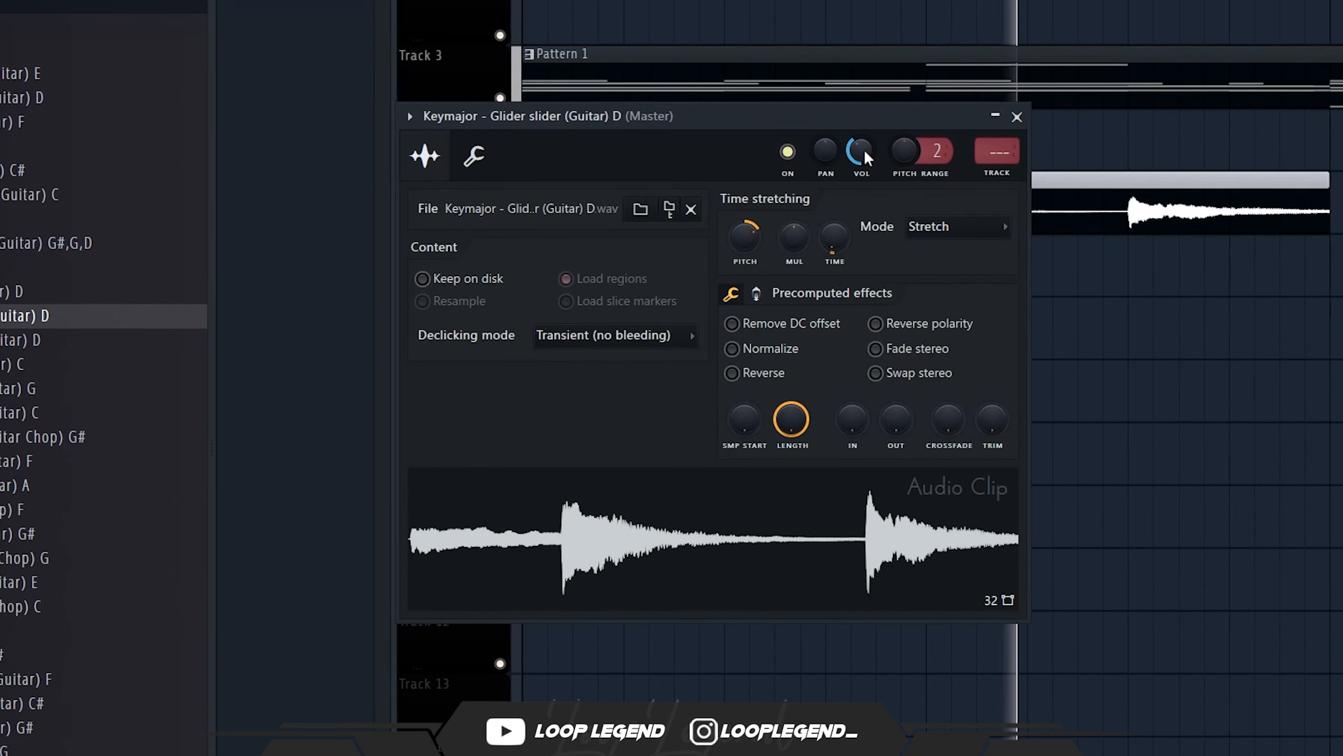
click(1017, 116)
Duplicate the guitar clip on Track 5 directly after the first one.
drag(1185, 168, 1061, 279)
key(ctrl+b)
scroll(941, 338, down, 3)
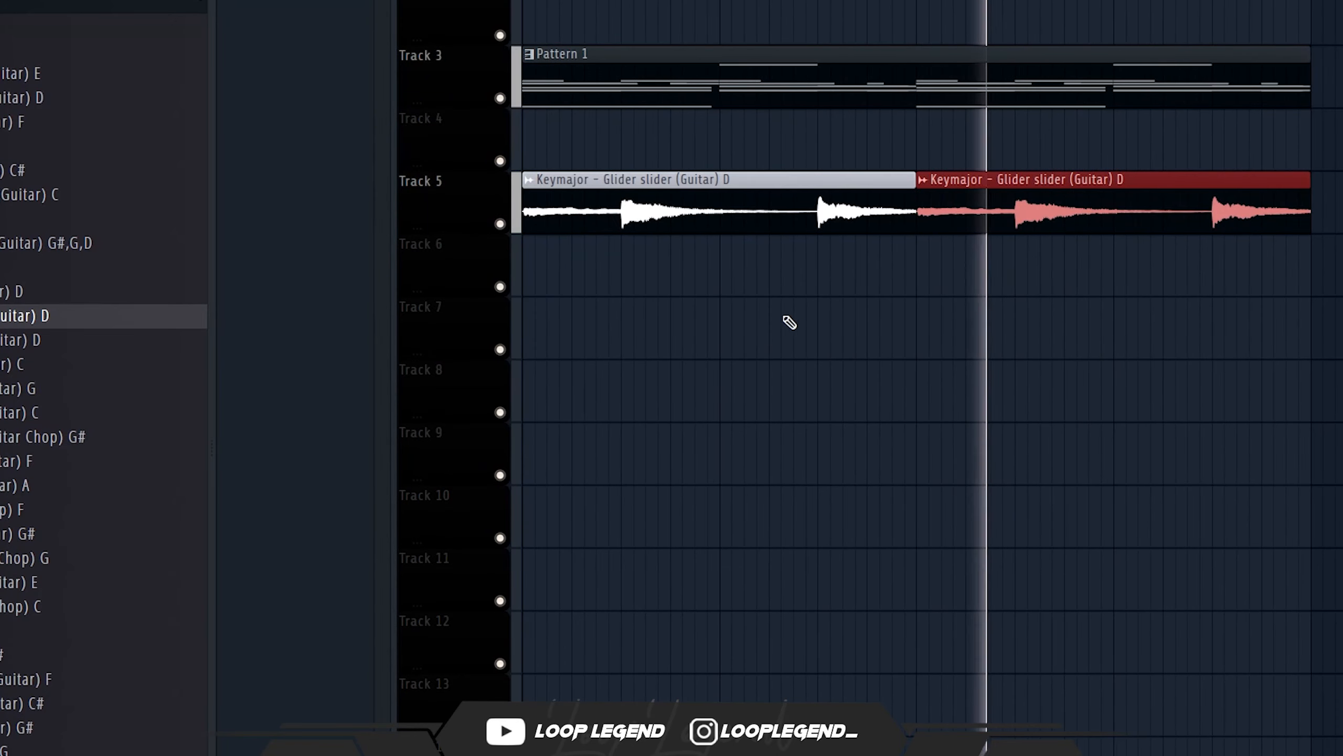
Change the declicking mode in the guitar clip's sample settings.
double_click(758, 215)
click(615, 333)
click(598, 418)
key(Escape)
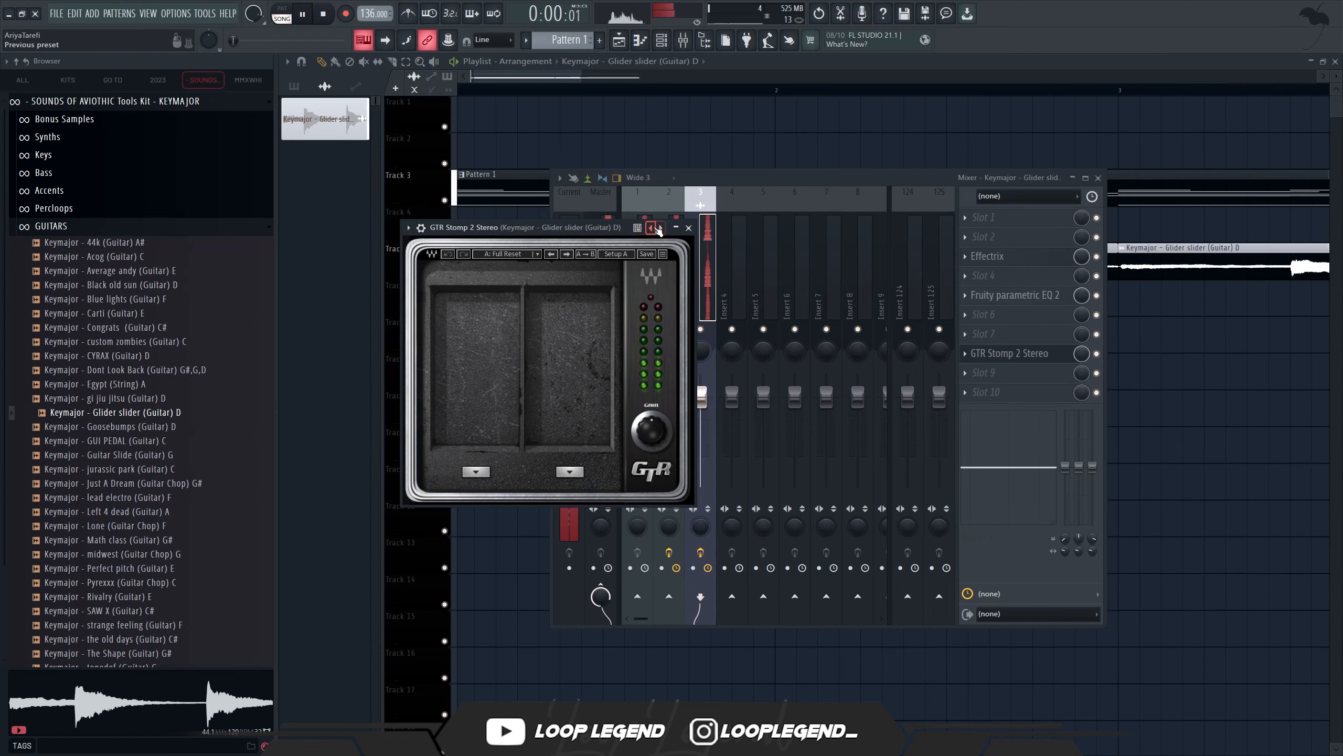
Load the Legendary preset in GTR Stomp 2 Stereo on the guitar's mixer track.
click(652, 228)
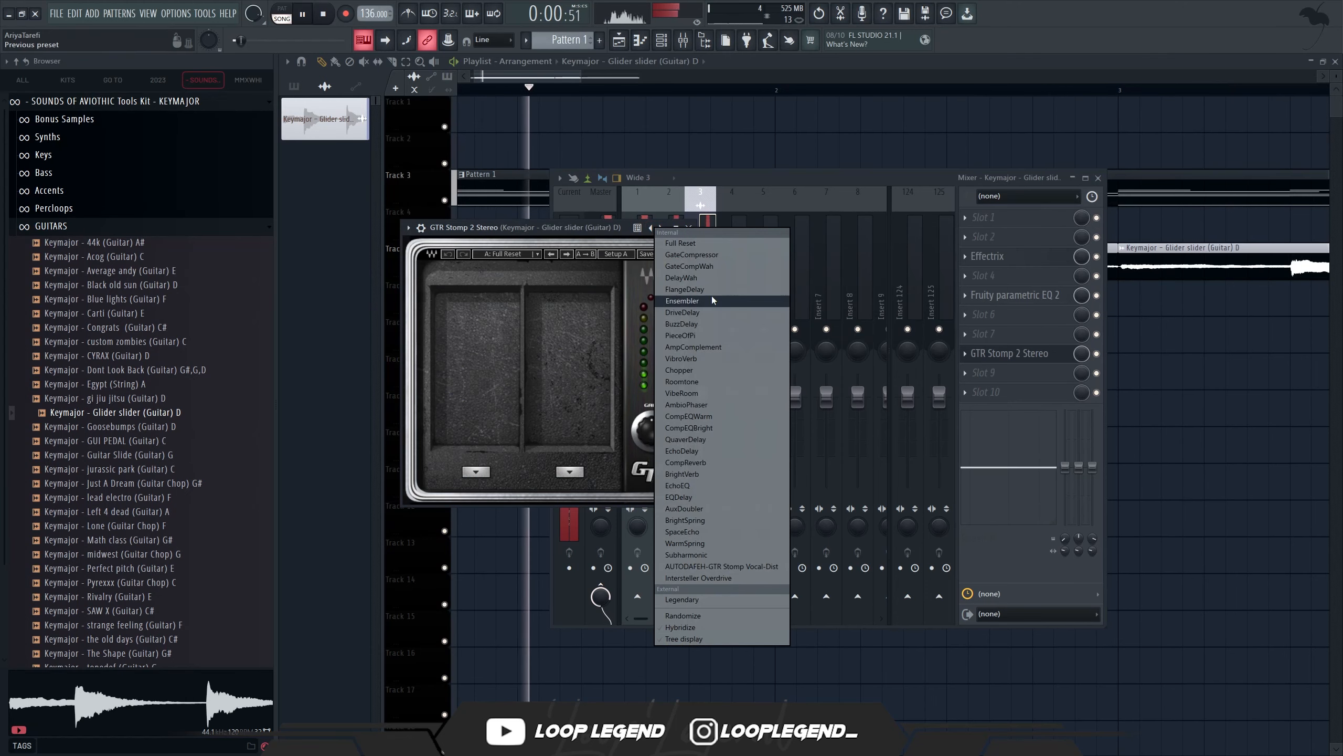
click(718, 599)
click(662, 228)
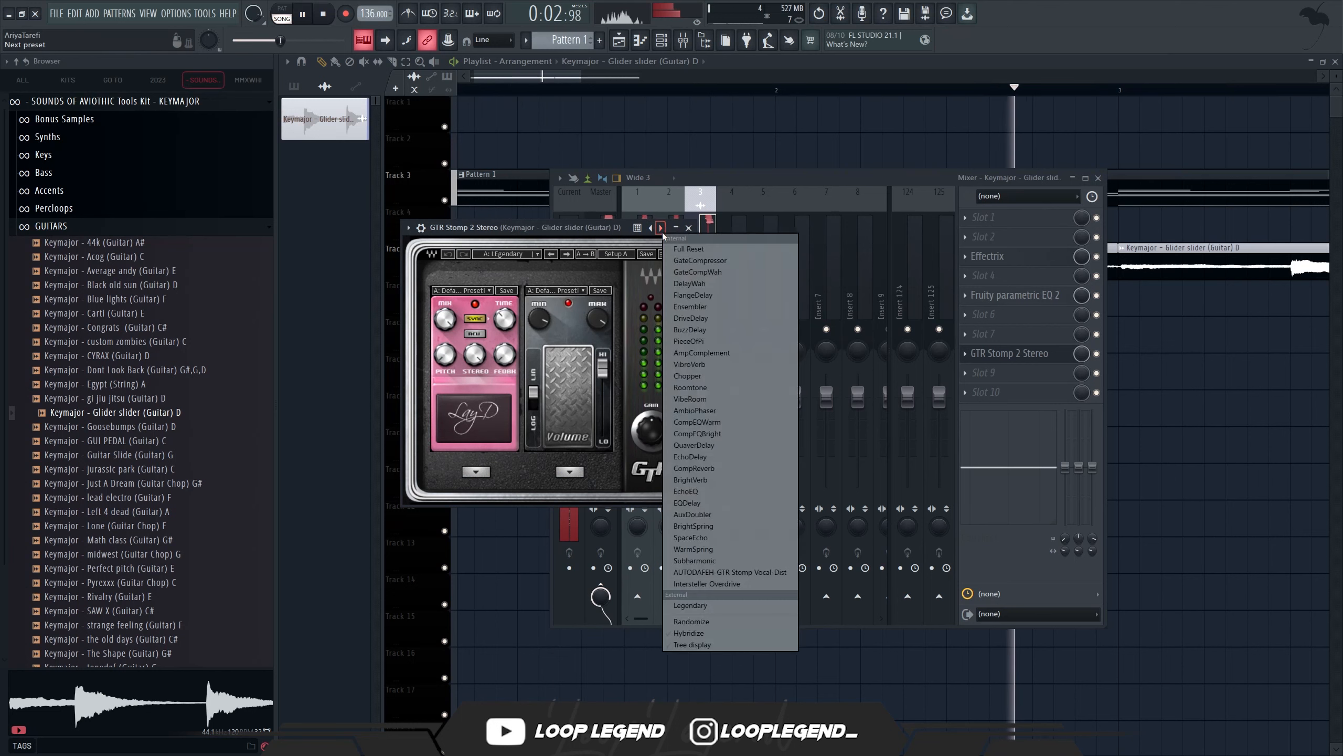
click(570, 237)
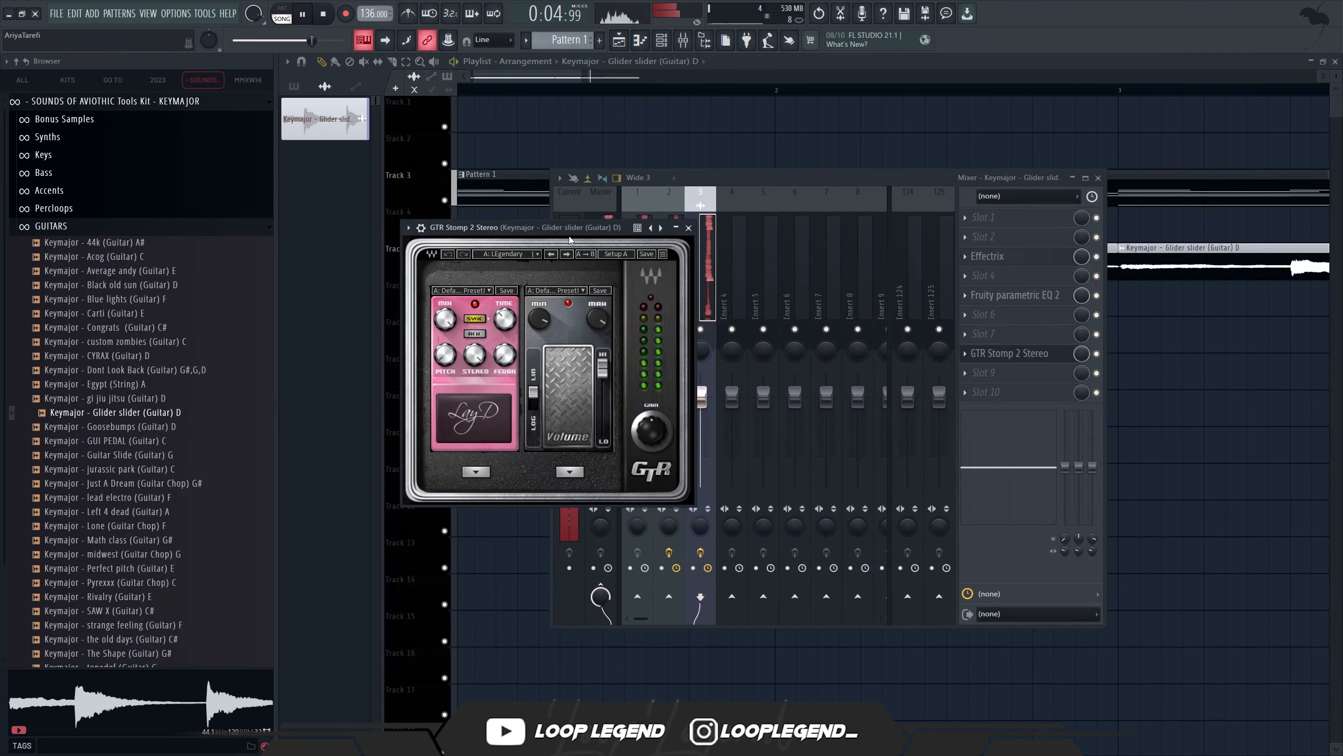
key(Escape)
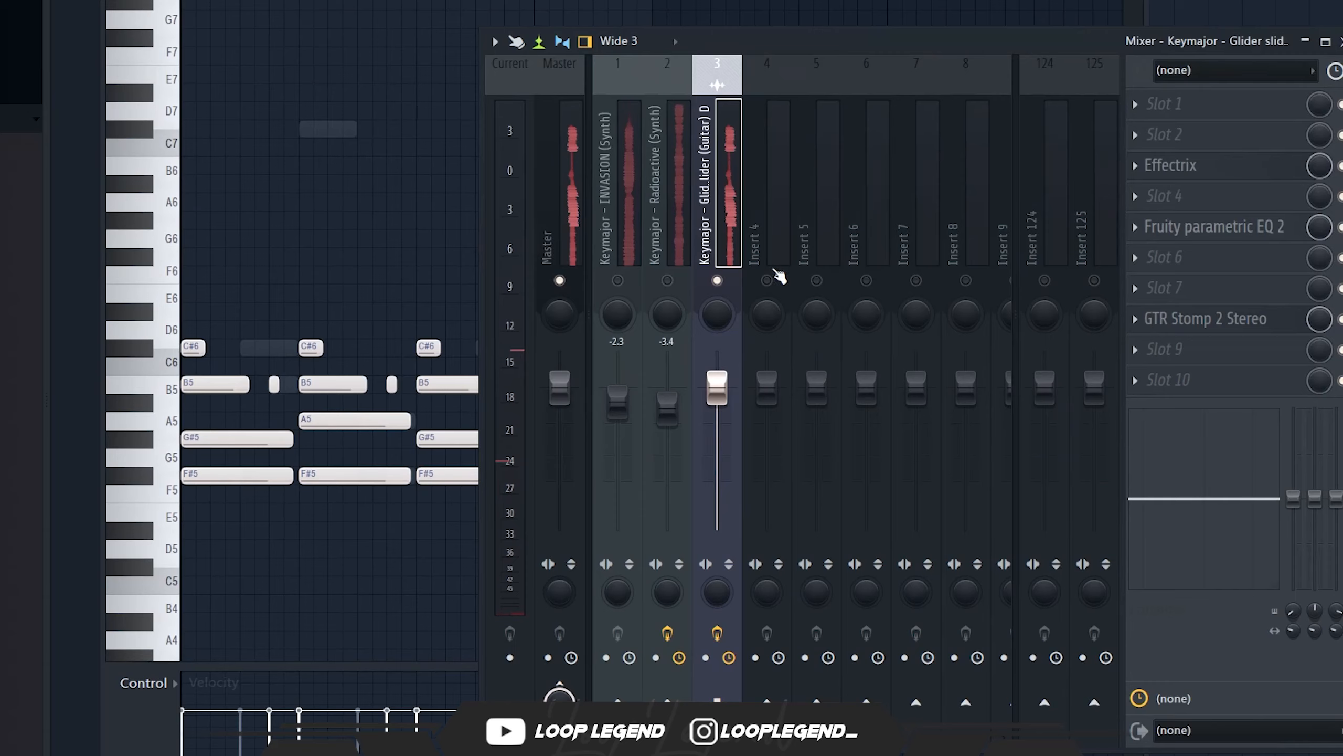
Add SoundShifter Pitch Stereo to slot 2 of mixer Insert 4.
click(779, 219)
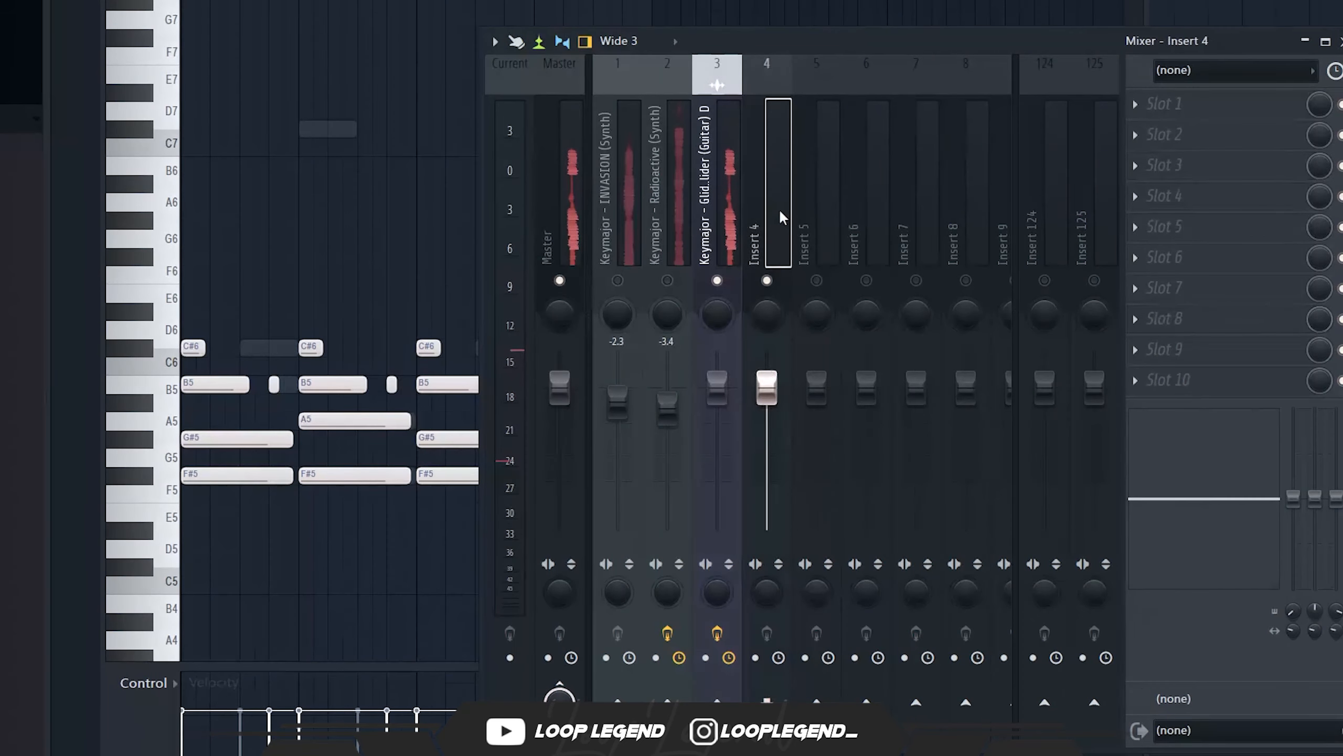
click(1185, 135)
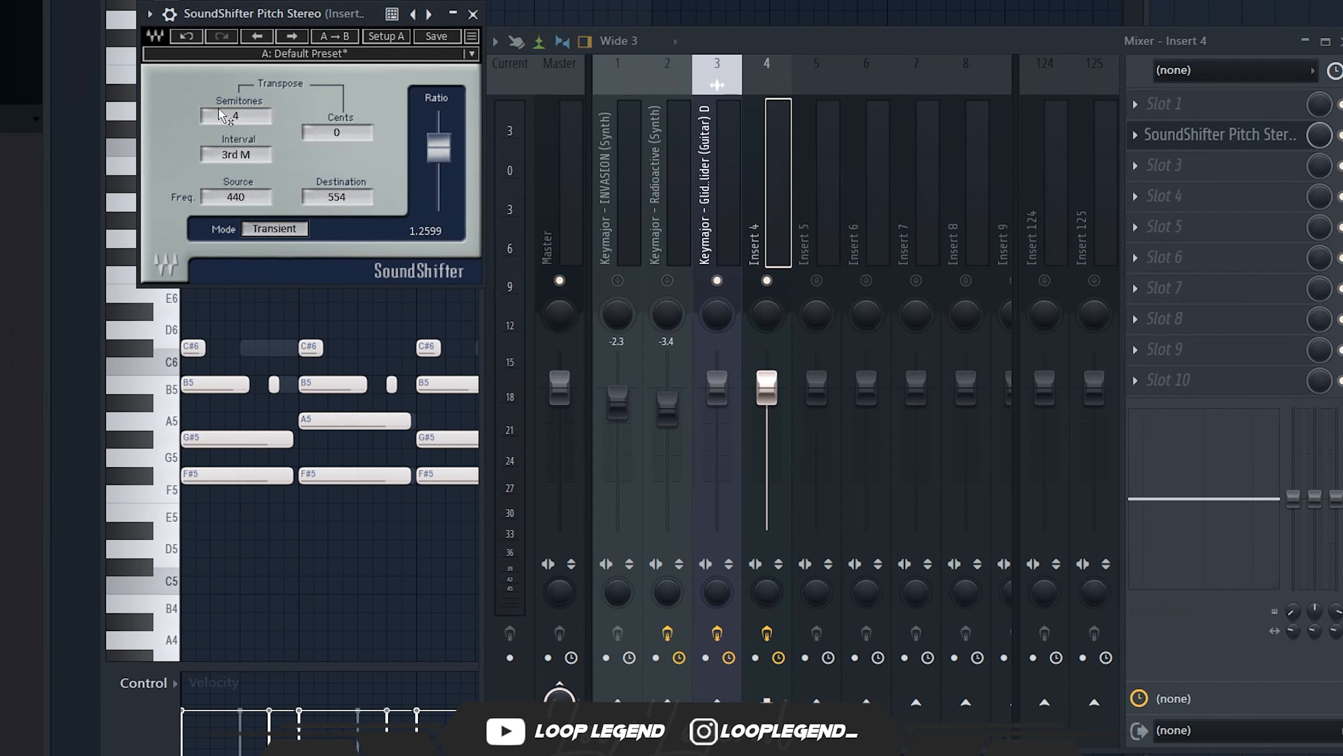
Move the SoundShifter insert beside the two synth tracks and route both synths into it, with all mixer tracks enabled.
click(751, 151)
key(alt+Left)
drag(678, 170, 621, 458)
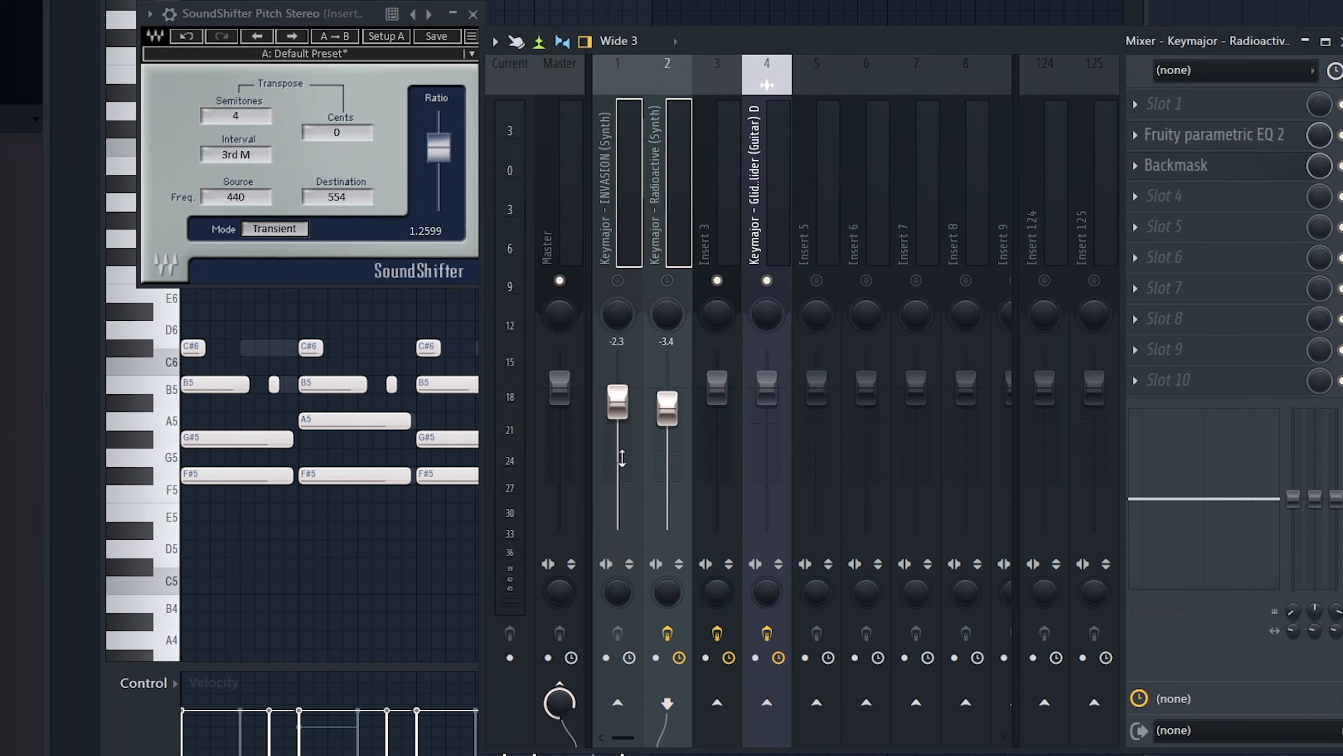
click(717, 703)
right_click(716, 280)
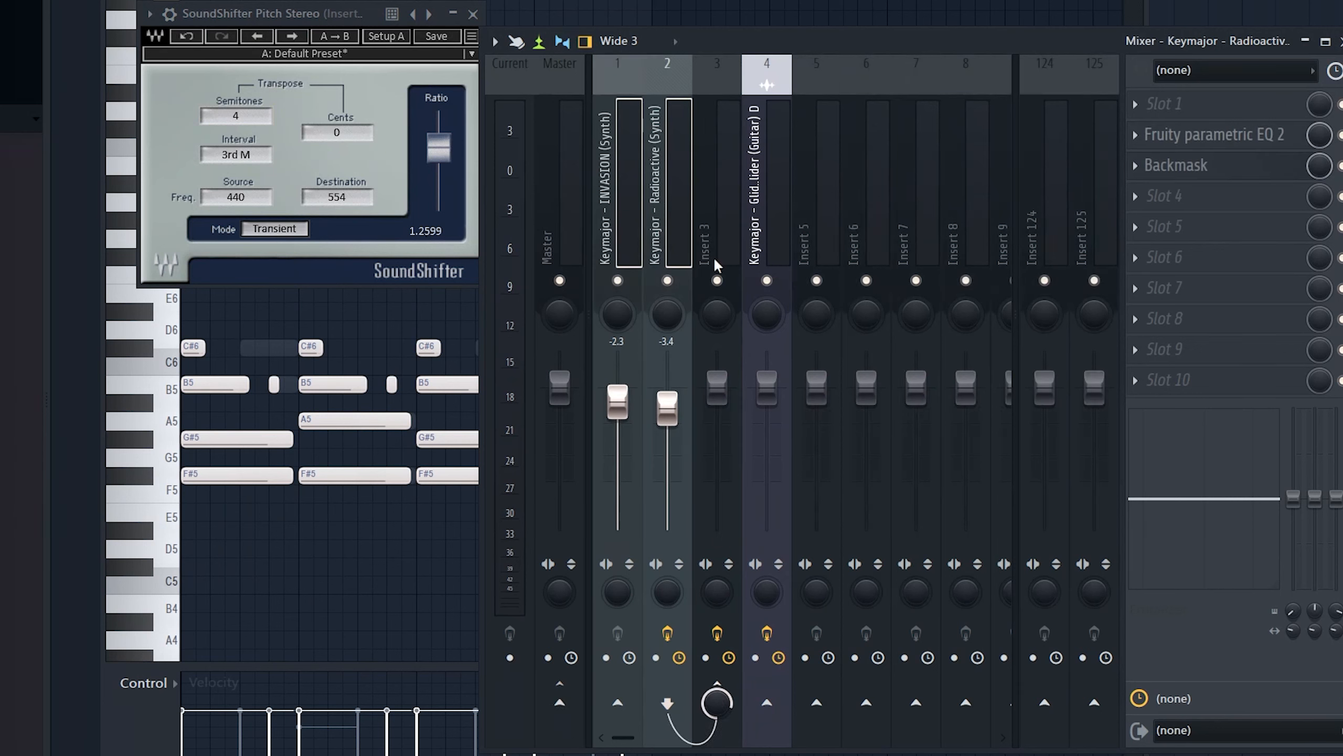
Start playback and rename the synth bus on insert 3 as b.
click(709, 238)
key(space)
key(F2)
text(b)
key(Return)
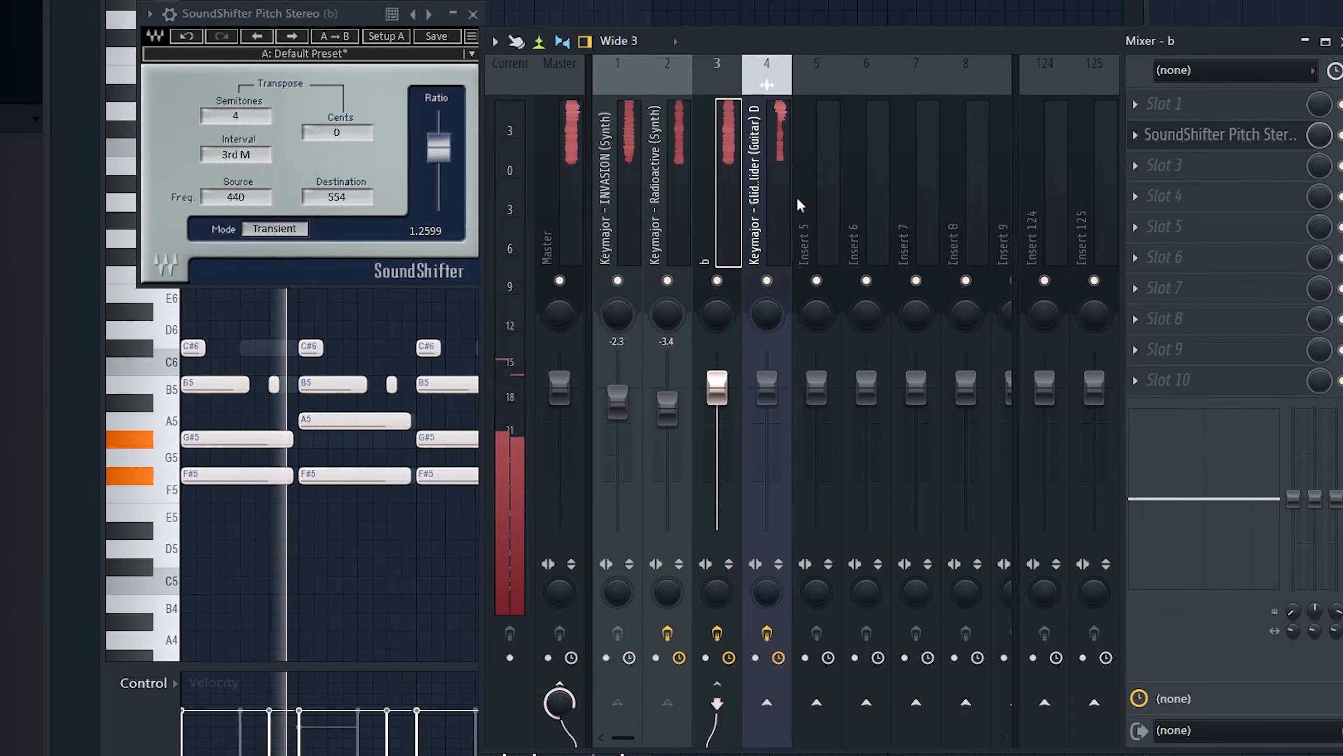
Set Duck on the guitar track to 1/8 speed with a short, late-rising curve ending near grid line 2 and a lower amount.
click(767, 185)
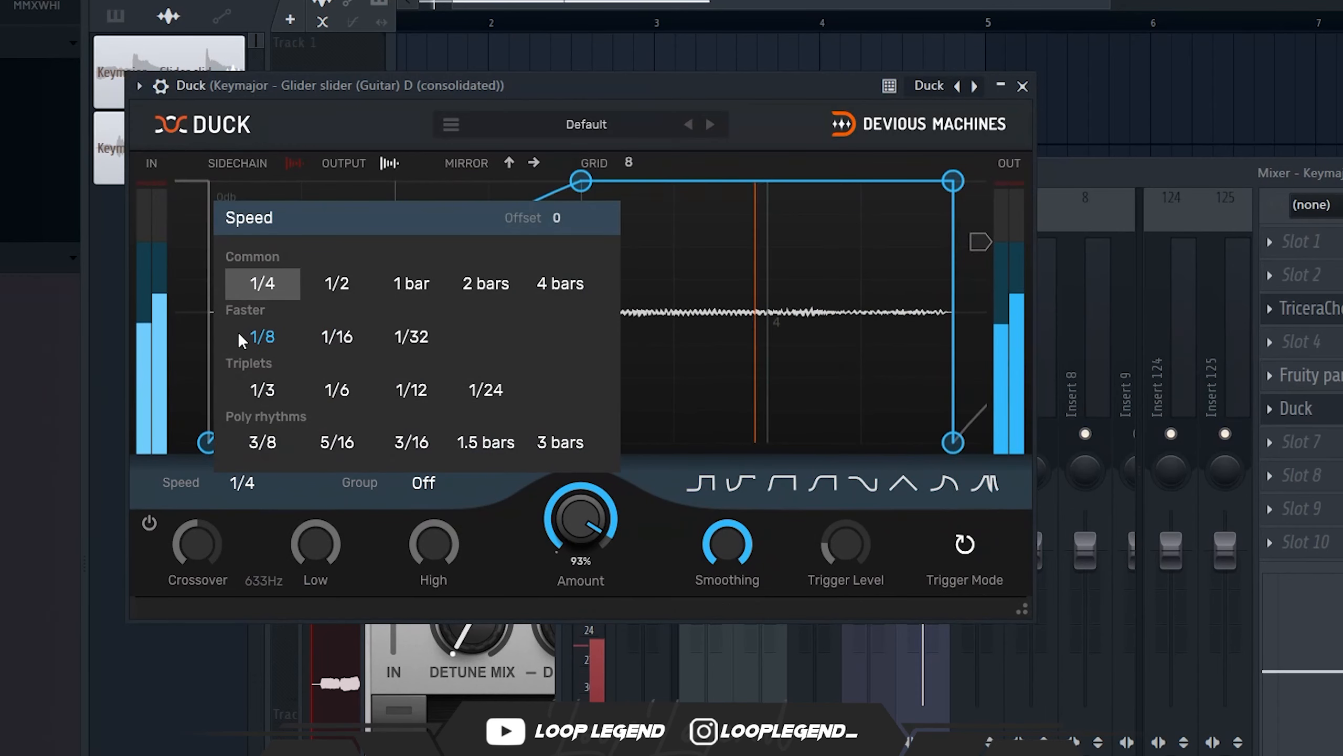
click(262, 336)
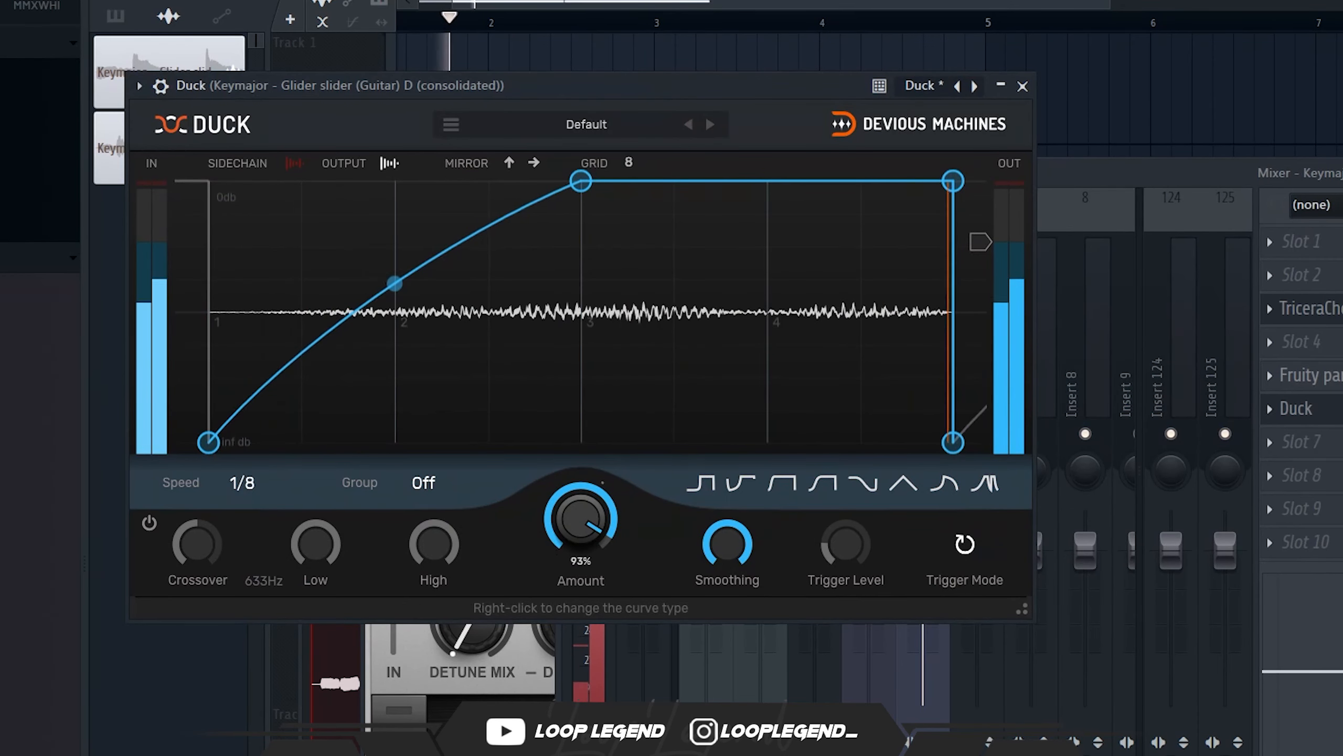
drag(390, 279, 394, 304)
drag(580, 184, 395, 181)
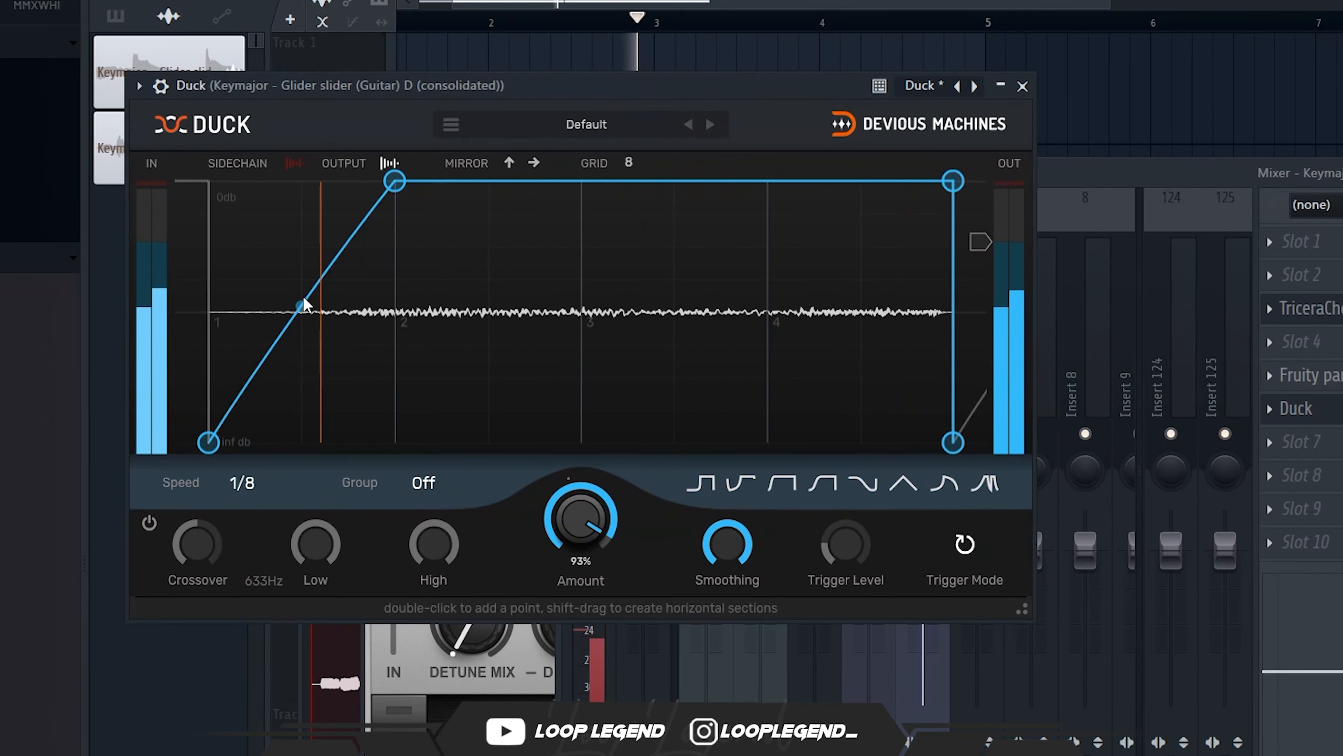
drag(302, 311, 301, 408)
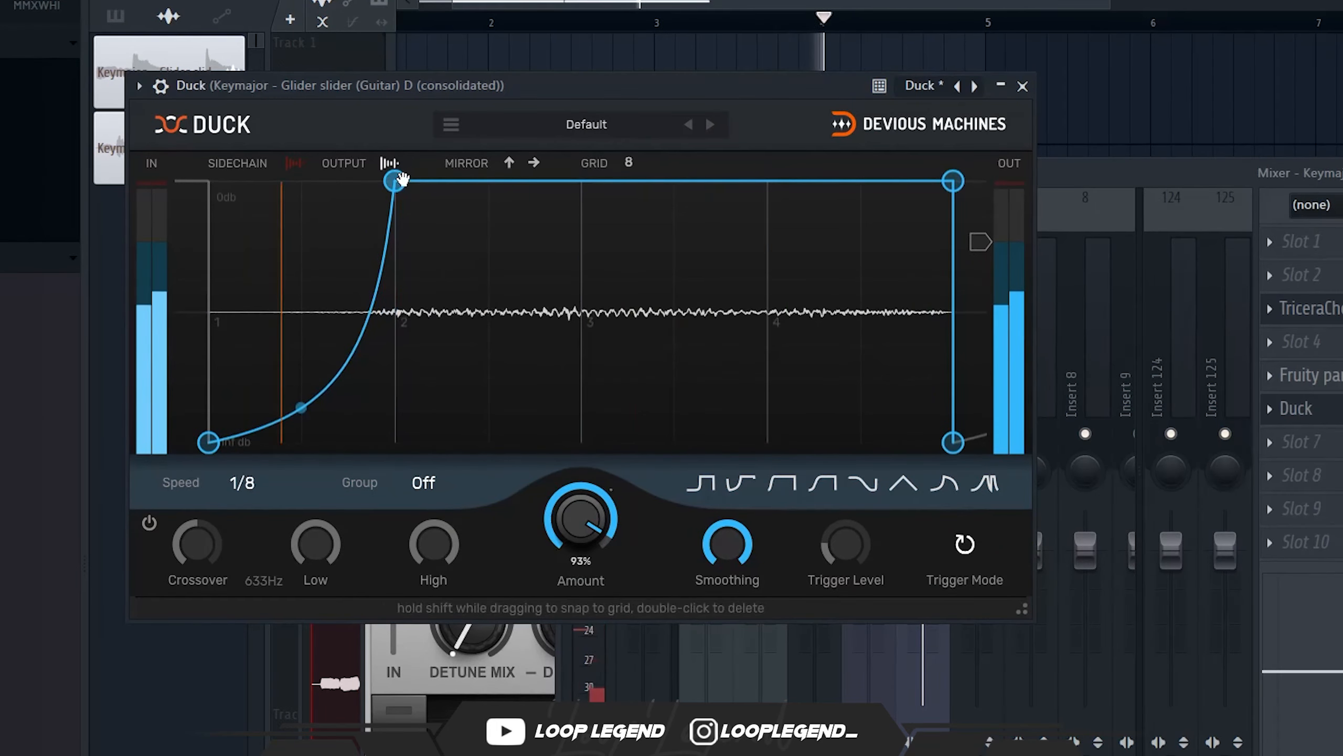
drag(396, 181, 383, 183)
drag(580, 519, 580, 562)
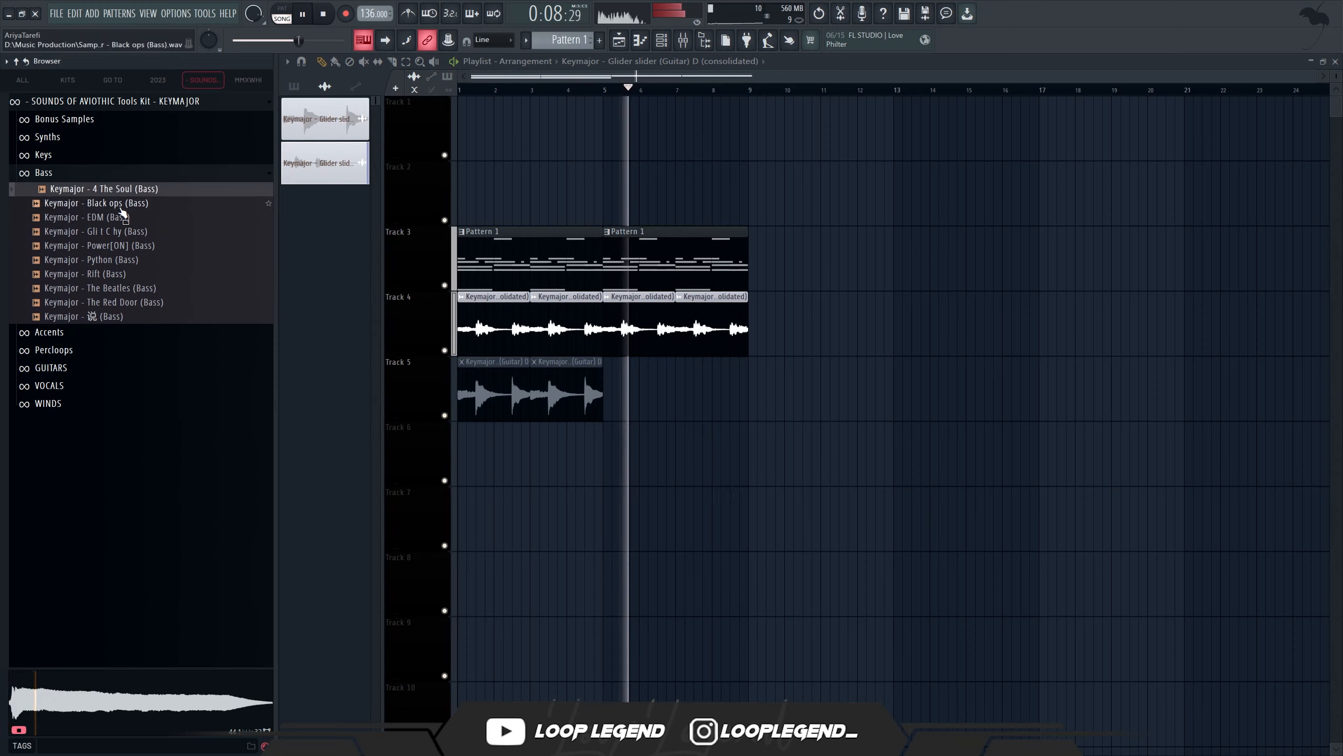
Audition the Keymajor bass samples and open Power[ON] (Bass) in a new channel.
click(127, 231)
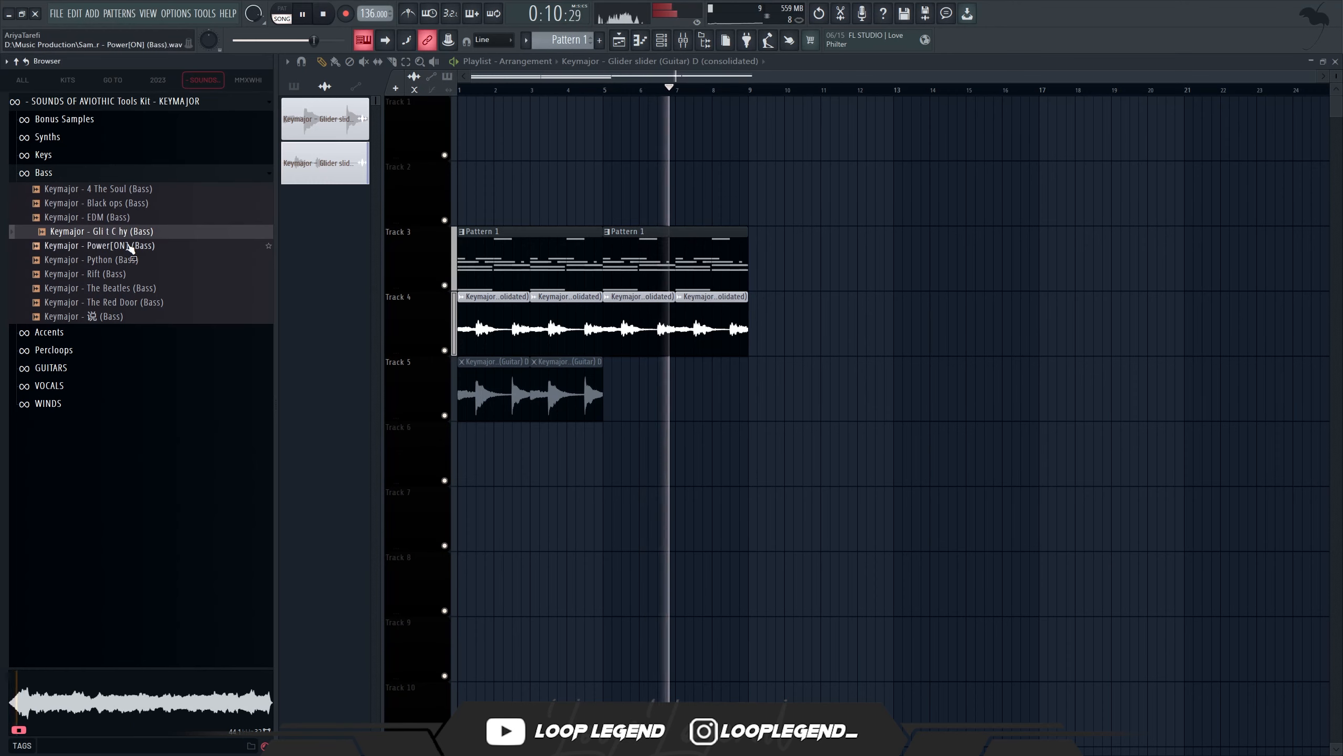
click(129, 246)
right_click(127, 247)
click(153, 261)
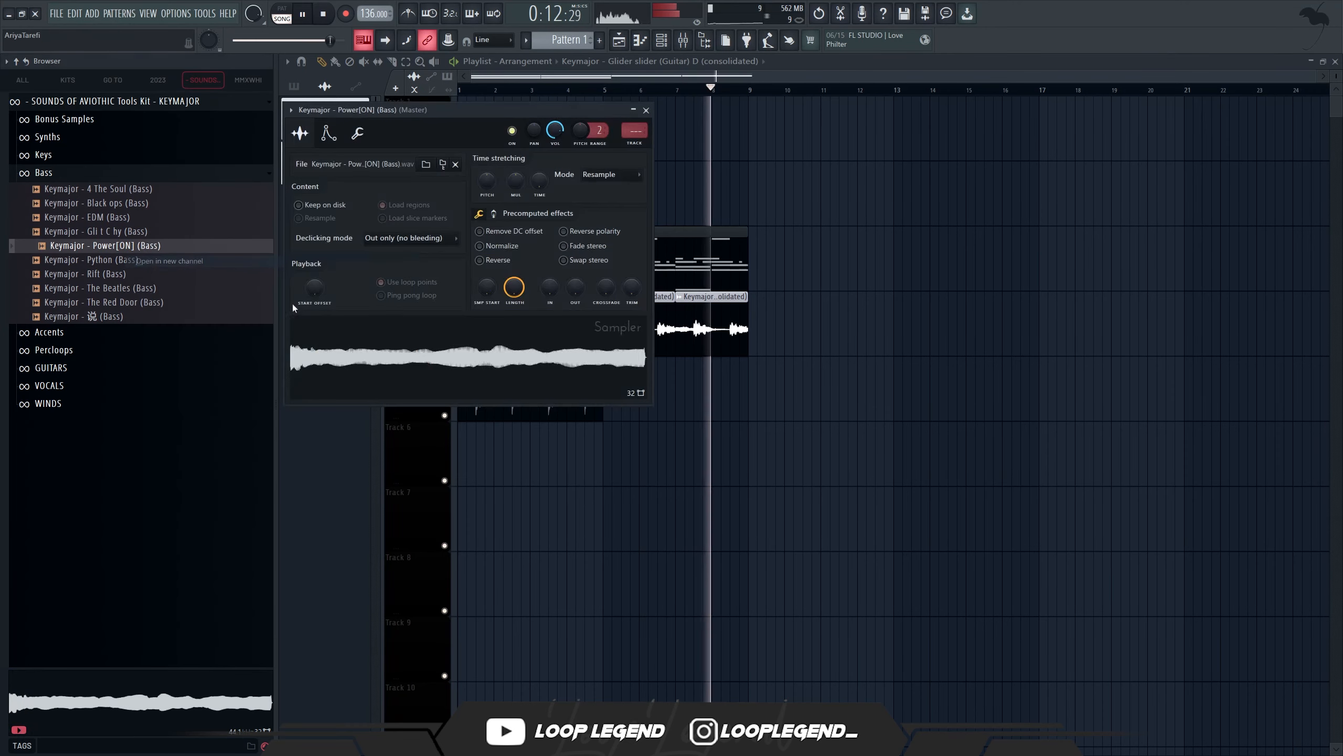
key(Escape)
Create a new pattern and draw a three-beat A#4 bass note starting on beat 2 of bar 1.
key(F4)
key(Return)
click(481, 457)
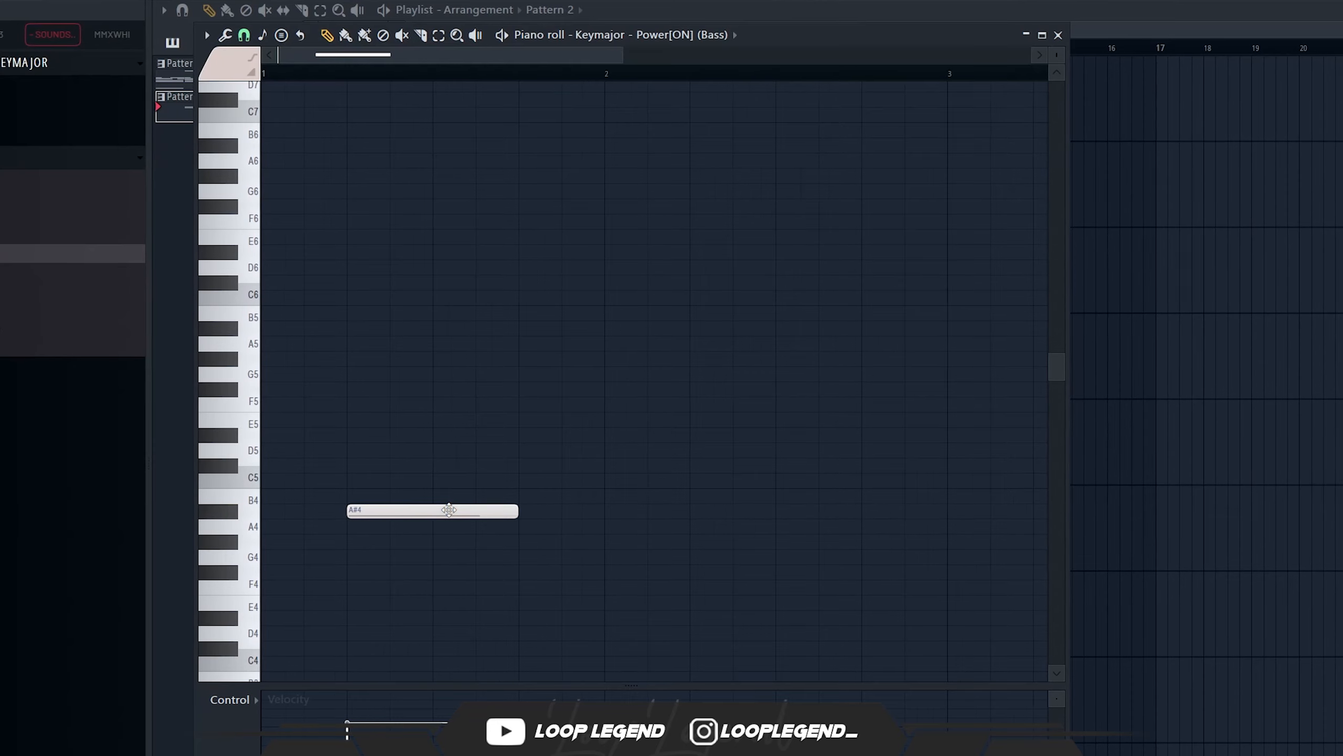
scroll(450, 509, down, 2)
click(468, 298)
key(ctrl+l)
right_click(467, 298)
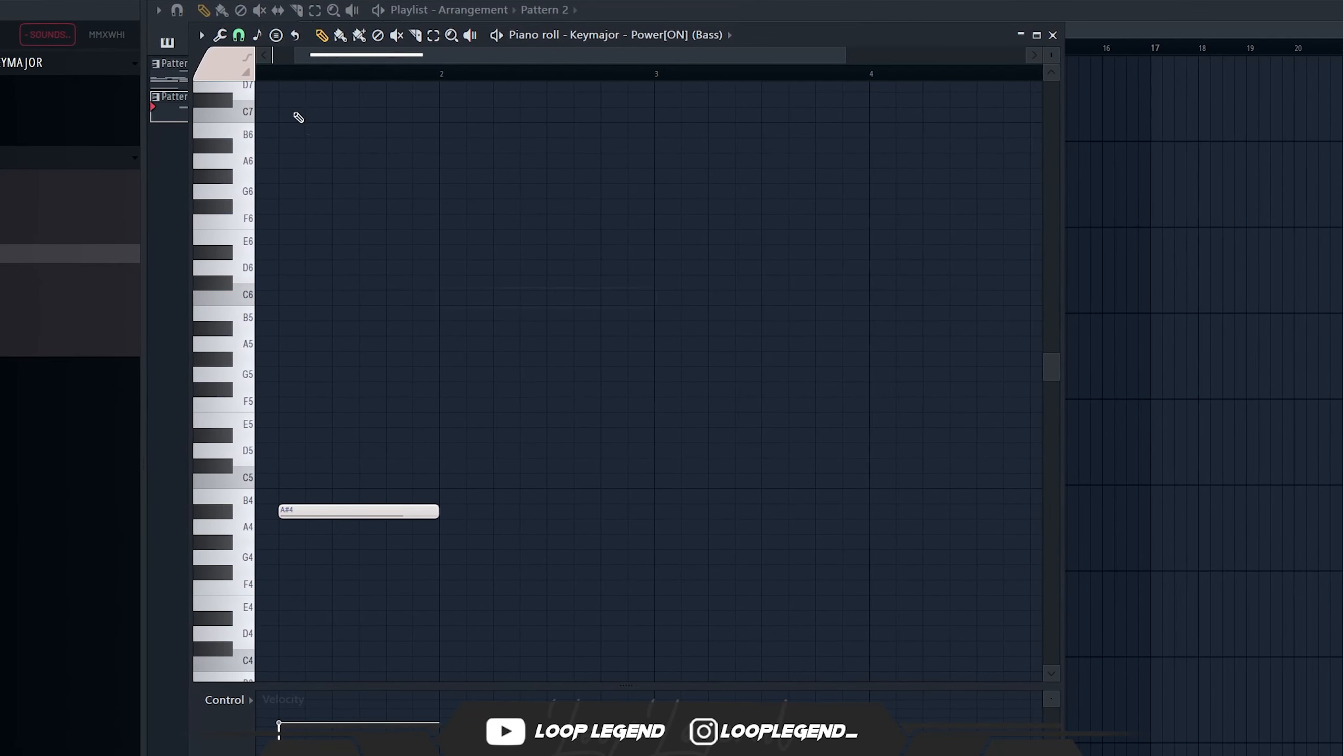
Add a half-beat A#5 slide note on beat 4 of bar 1, above the A#4 note.
click(249, 73)
scroll(514, 471, up, 2)
drag(478, 482, 503, 494)
ctrl+click(496, 494)
key(shift+Down)
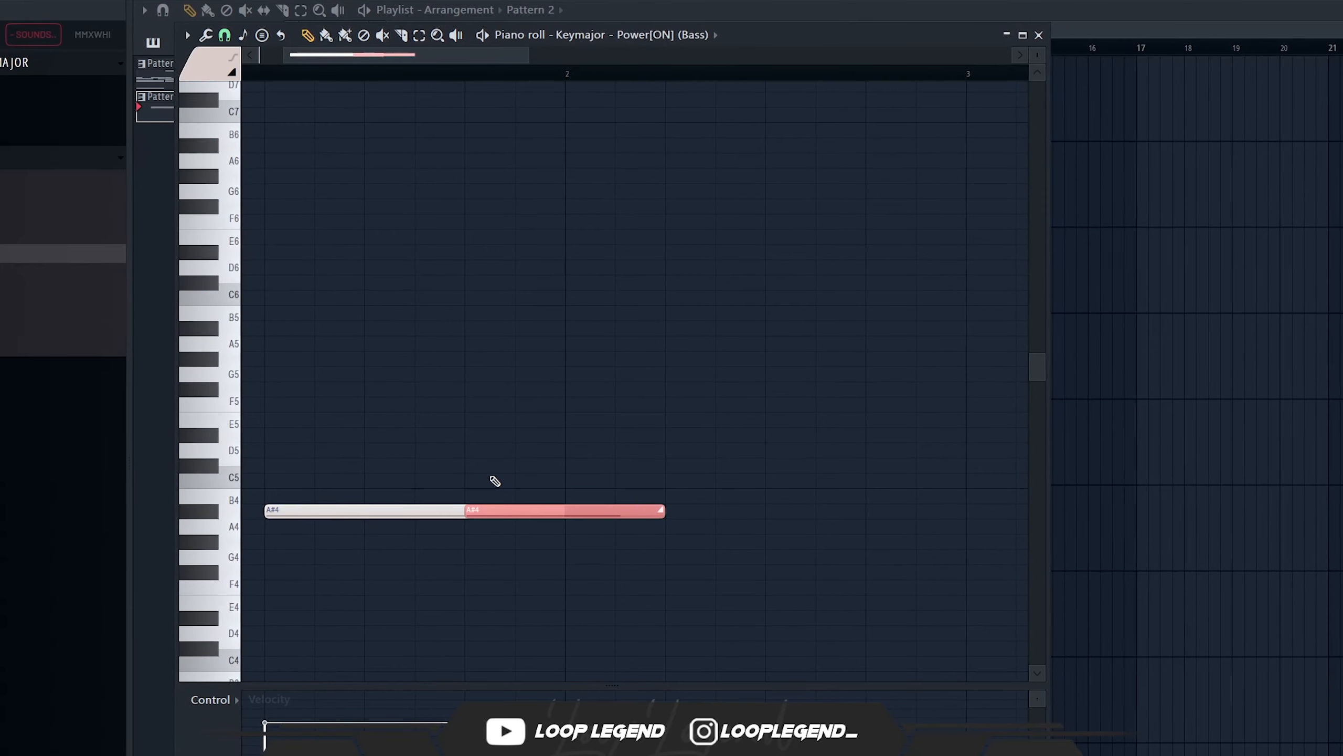
key(ctrl+Up)
ctrl+click(413, 397)
scroll(412, 396, down, 2)
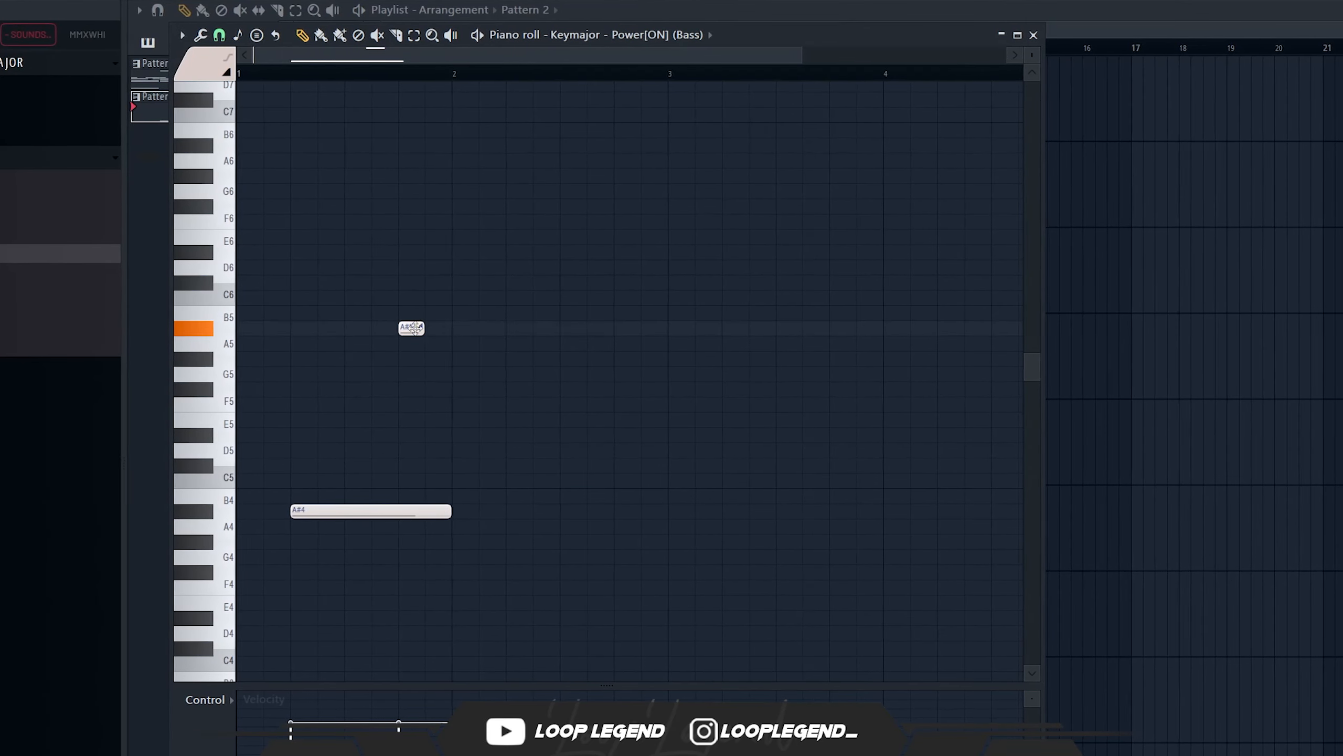
Add a matching A#3 slide note directly after the A#5 slide, two octaves lower.
key(ctrl+Down)
key(ctrl+Down)
scroll(468, 588, down, 1)
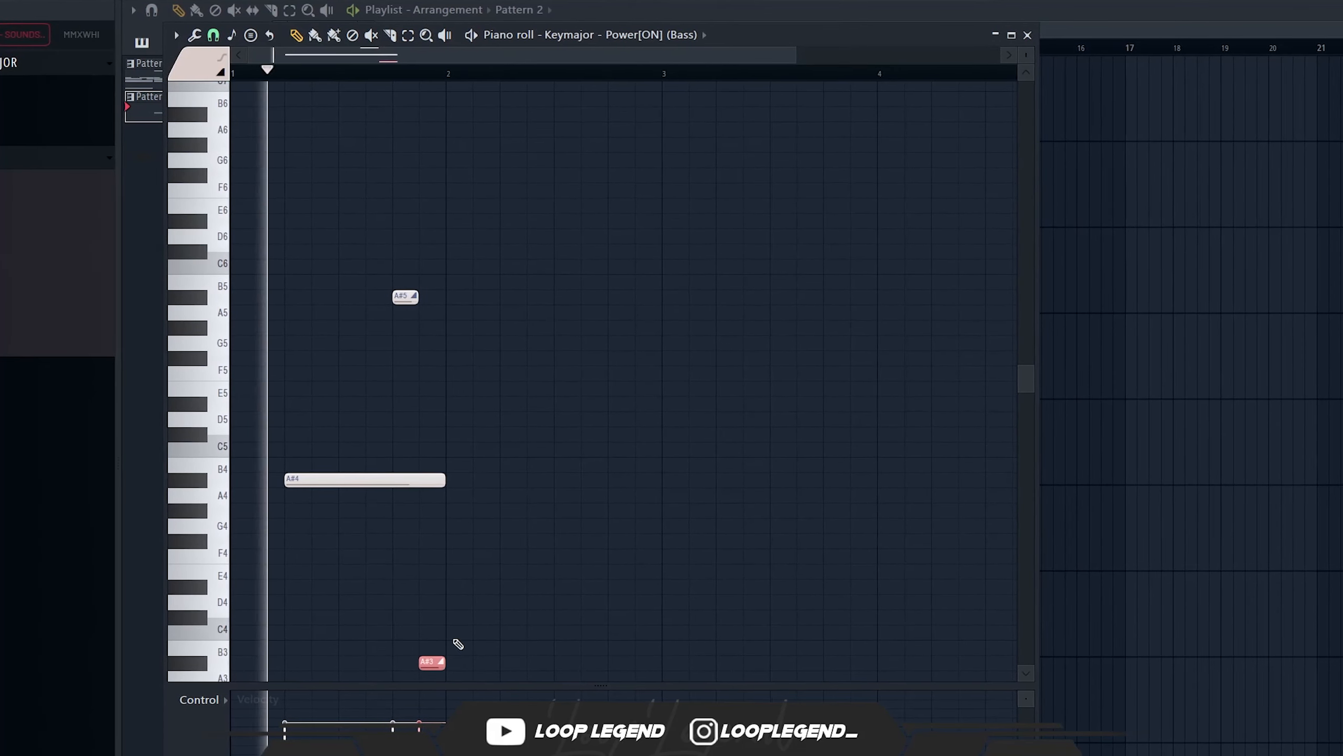
ctrl+click(461, 630)
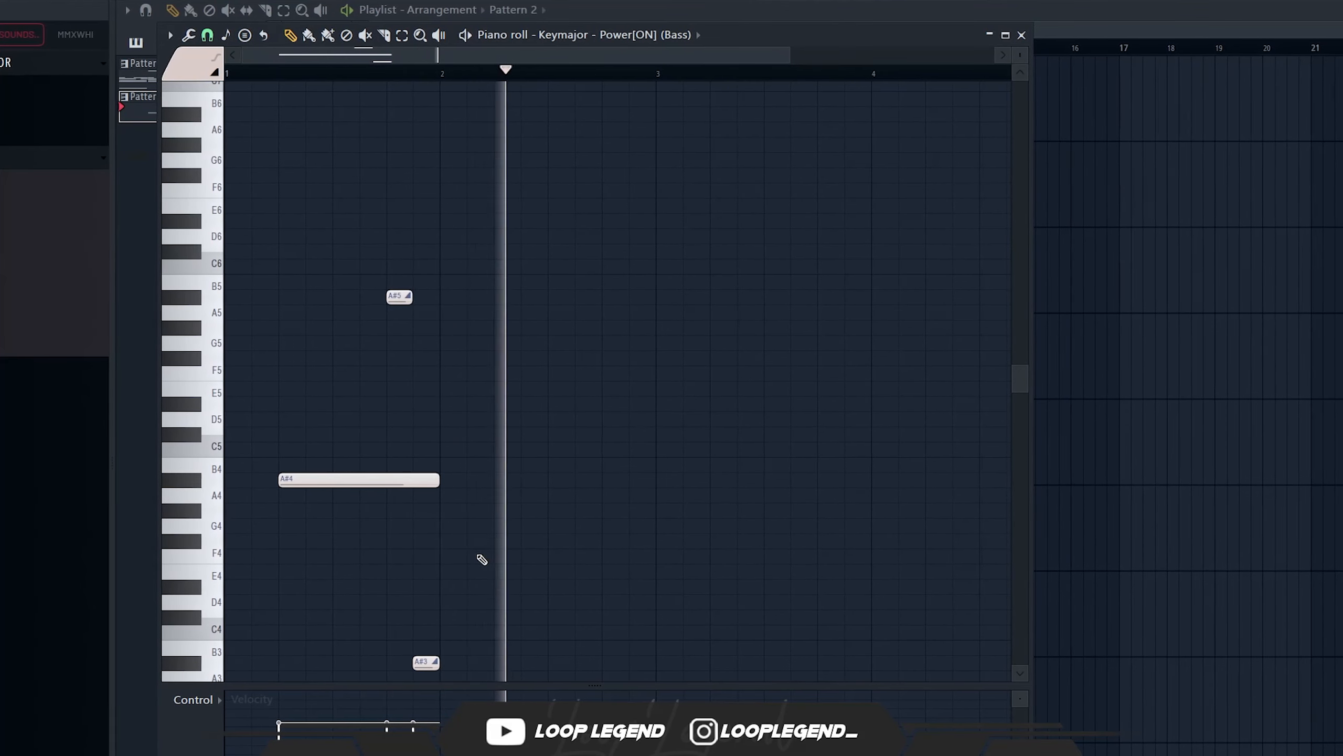
Stop playback and shorten the A#3 slide note to a brief slide at the end of bar 1.
key(space)
scroll(428, 655, up, 2)
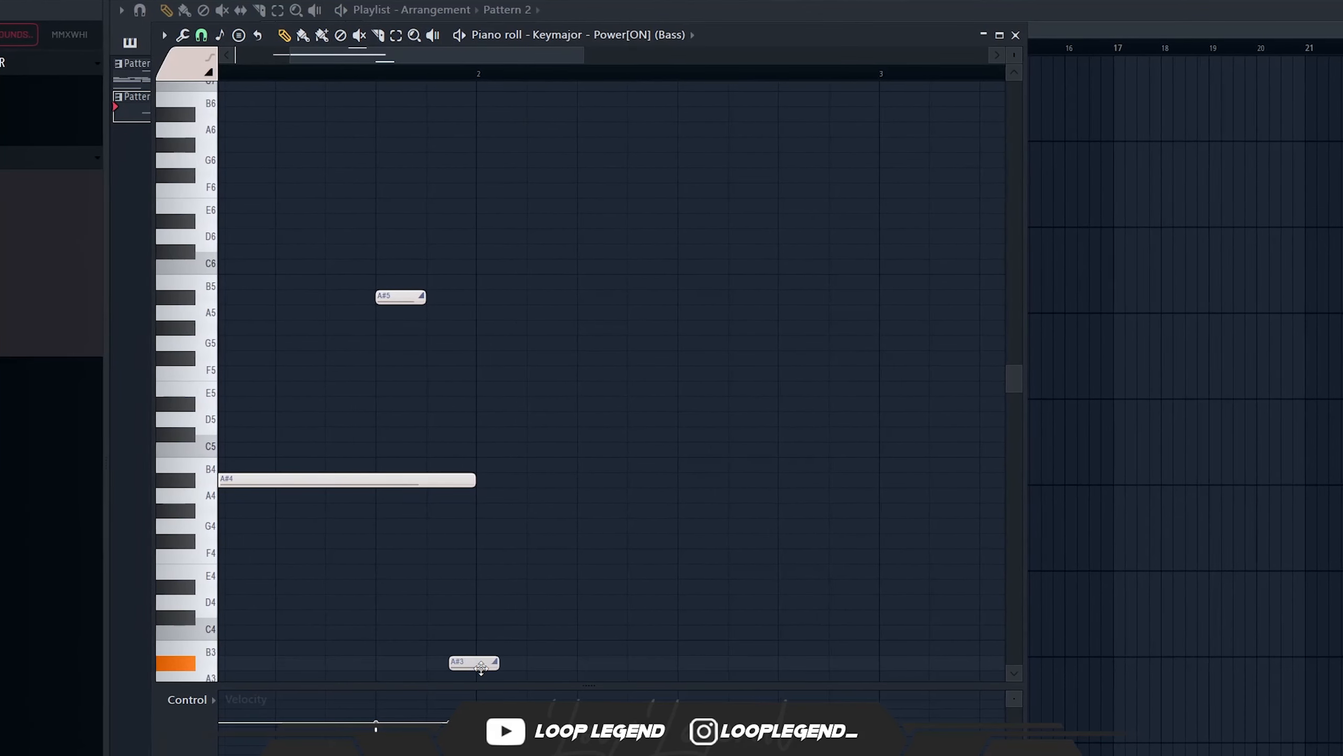
drag(509, 661, 467, 664)
scroll(471, 656, down, 3)
Add a second A#4 bass note on beat 3 of bar 2 with an A#5 slide note and adjust both note lengths.
click(318, 479)
click(453, 470)
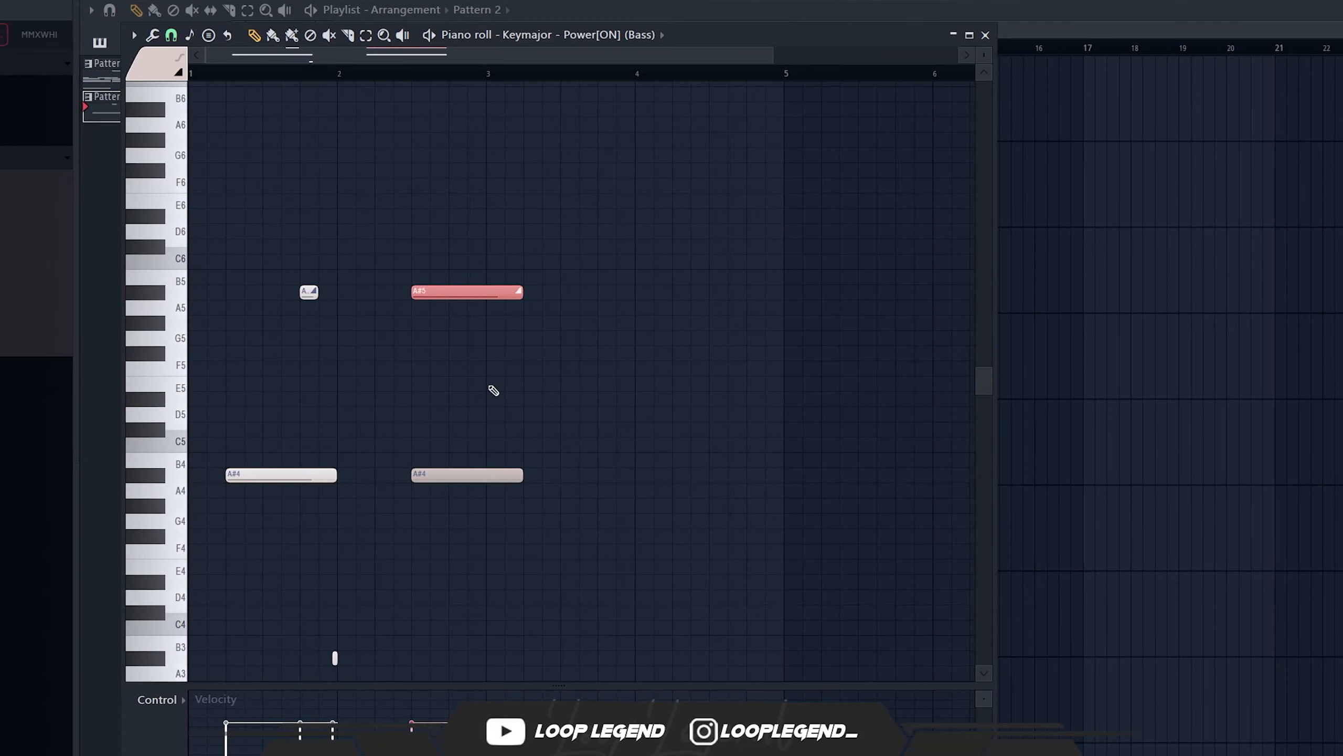
key(space)
drag(556, 292, 482, 294)
drag(514, 475, 478, 476)
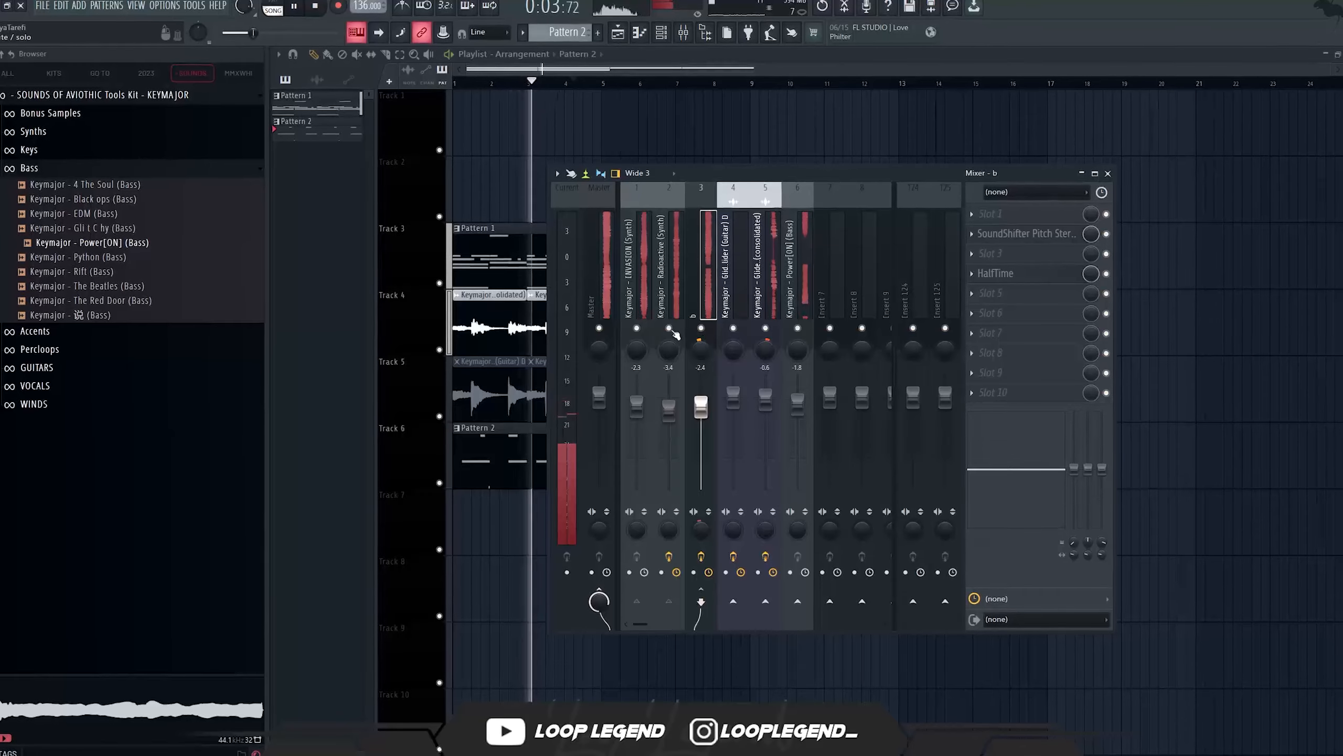
Create an automation clip for the HalfTime mix level on mixer track b.
click(1045, 275)
click(1044, 279)
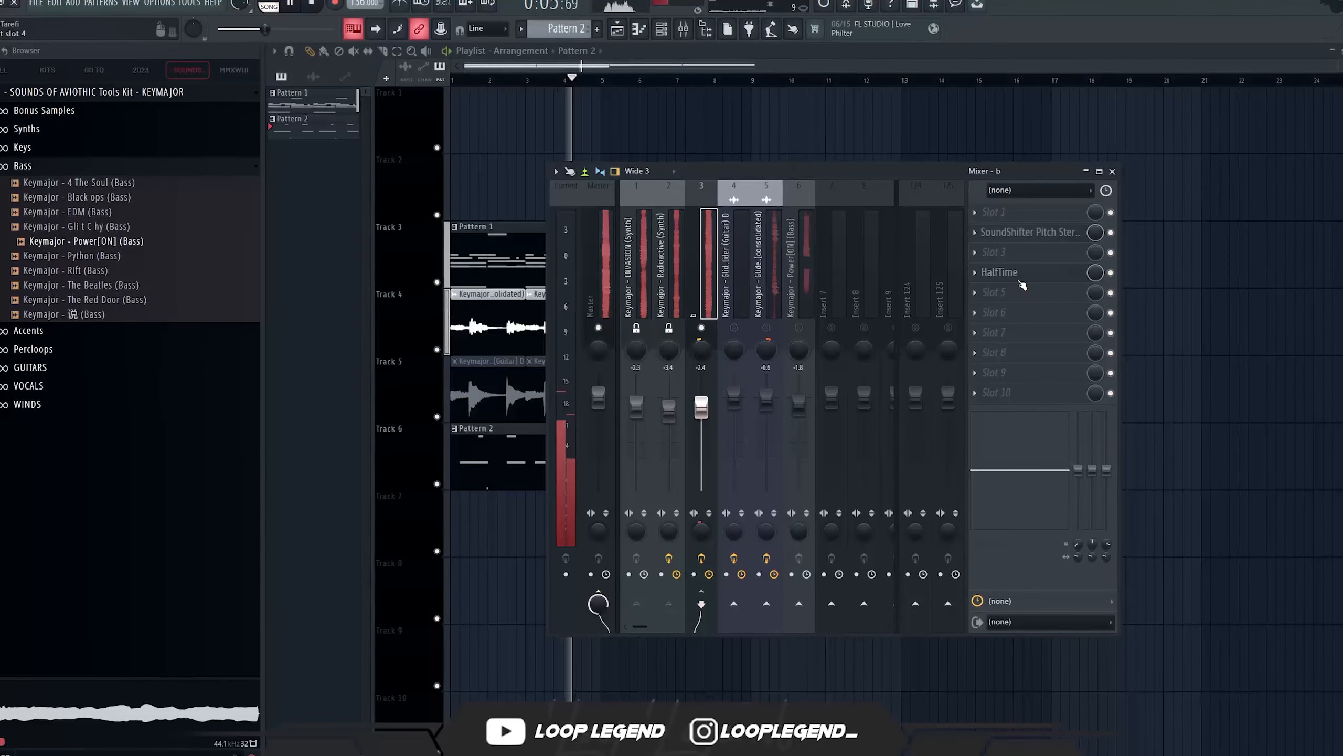
click(1020, 278)
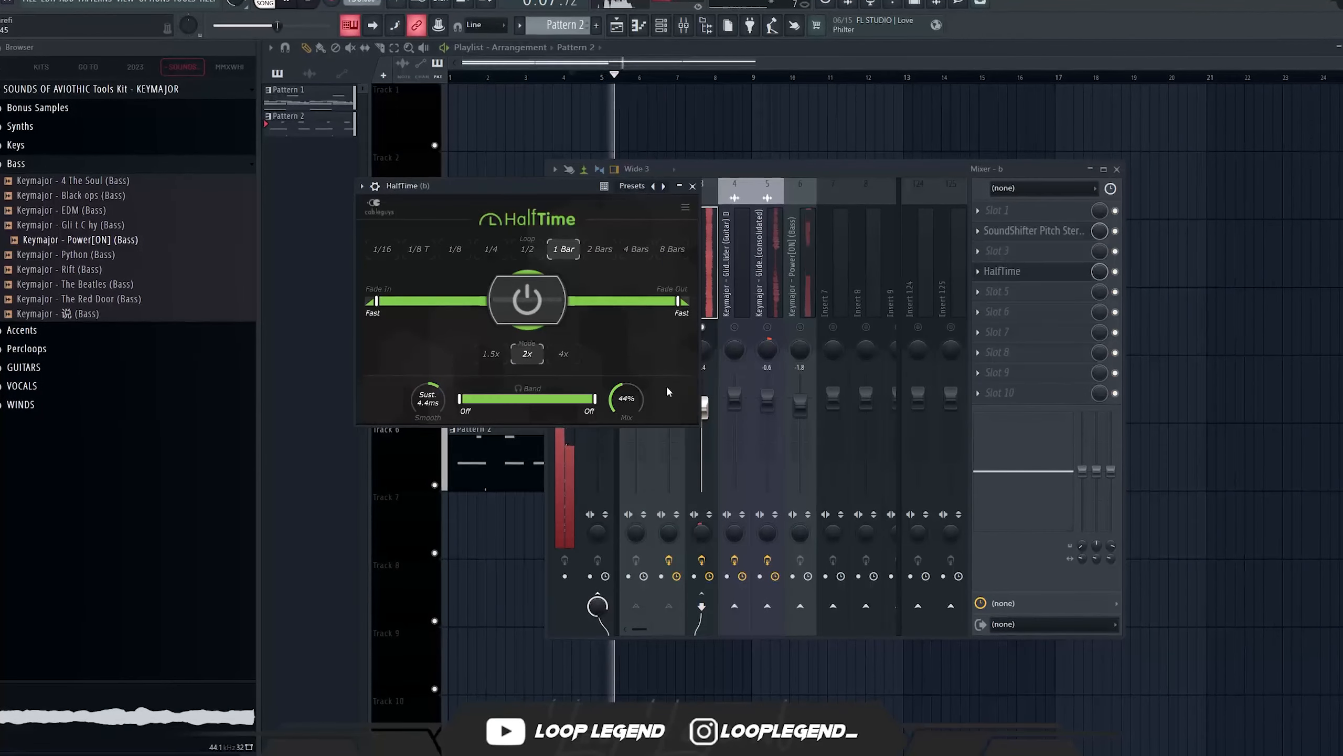
click(1038, 272)
right_click(1097, 273)
click(1126, 341)
key(F9)
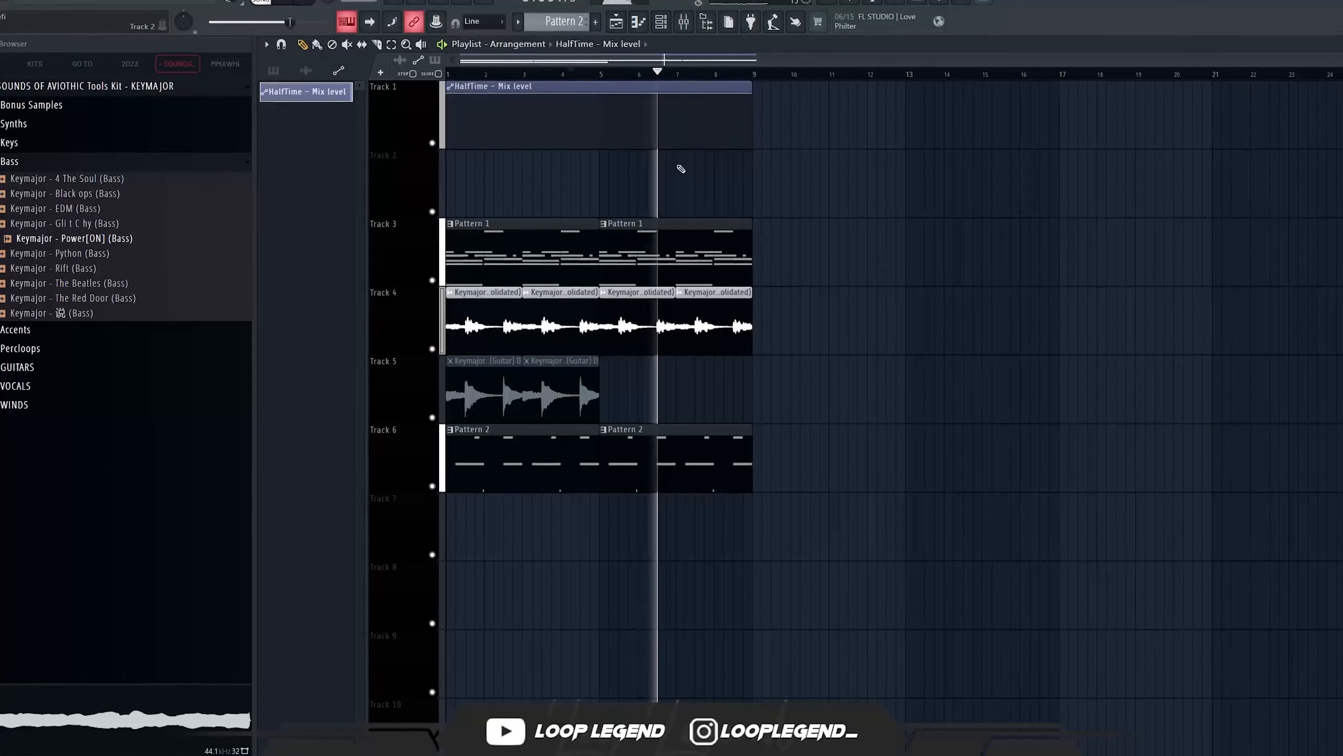
Extend the HalfTime automation to bar 17, keeping it at zero until bar 9 and at full level from there.
drag(755, 92, 1064, 91)
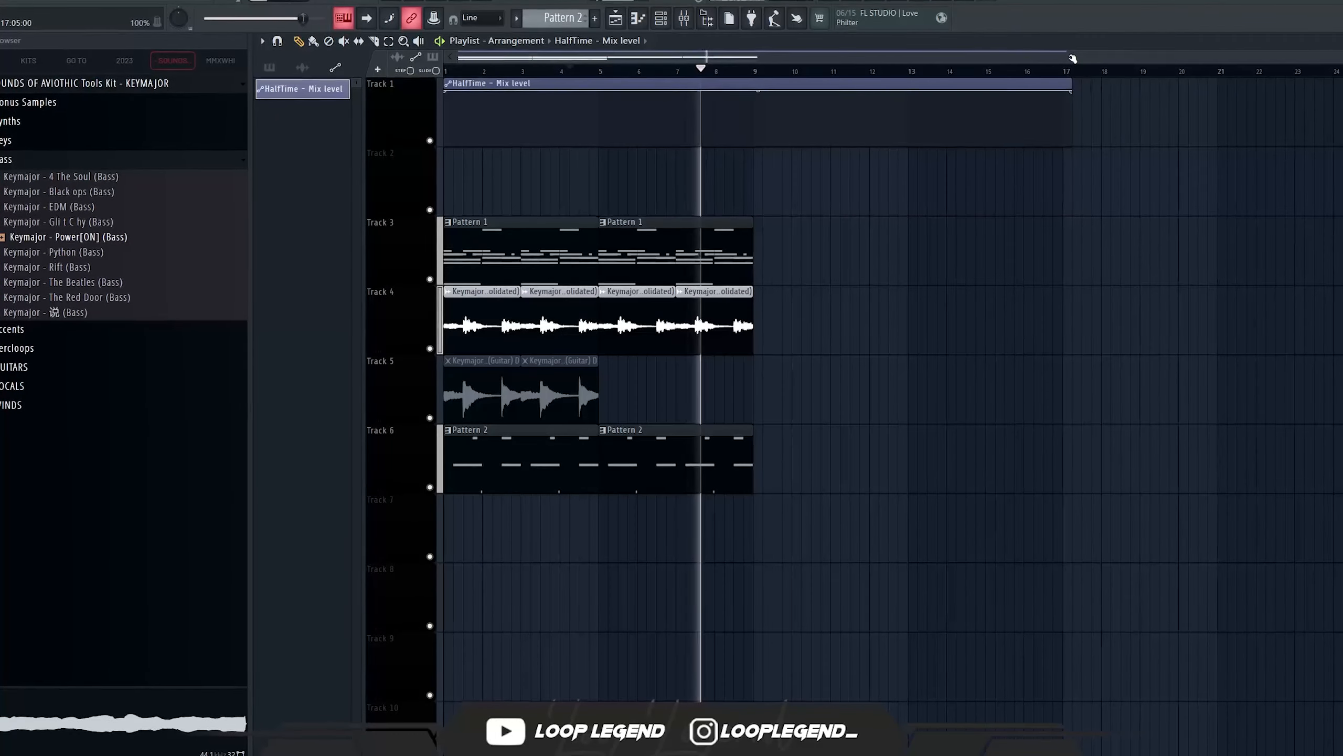
right_click(754, 90)
drag(754, 90, 753, 146)
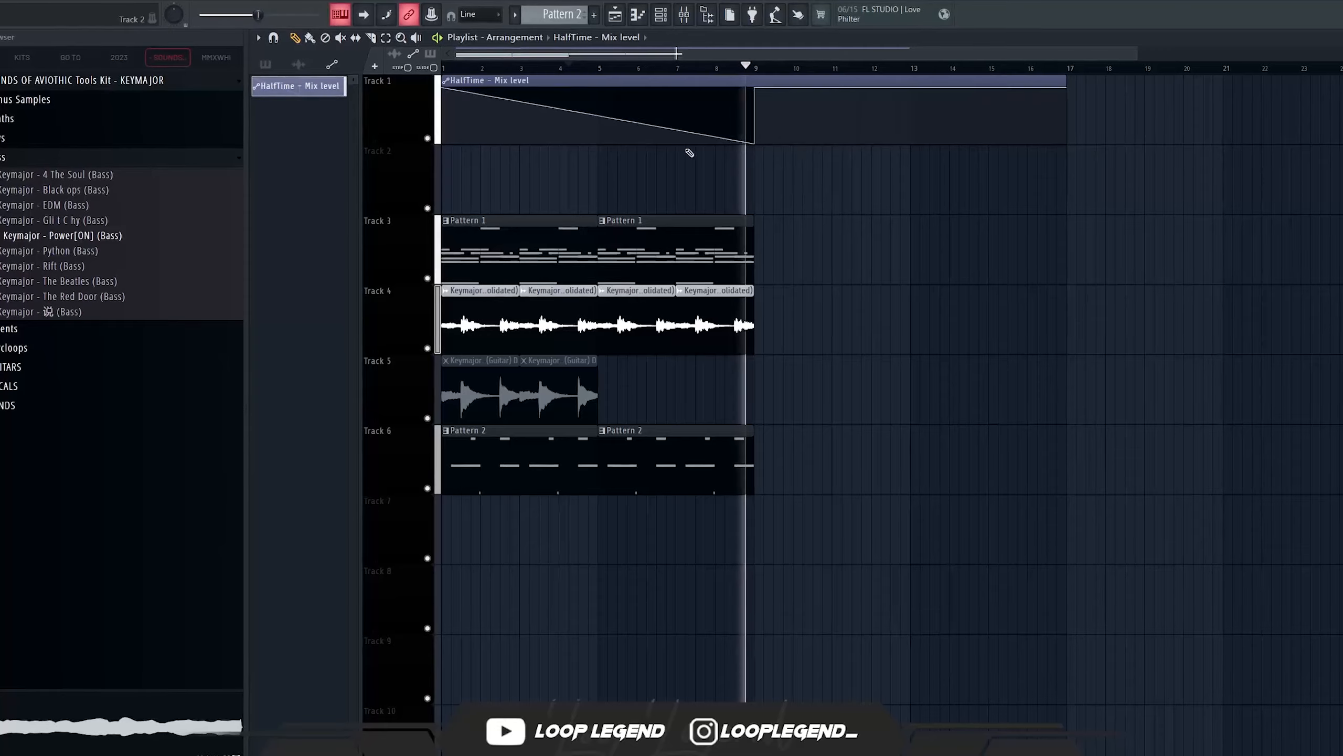
drag(444, 90, 445, 146)
Duplicate the Pattern 1 clips on Track 3 and the Pattern 2 clips on Track 6 to fill bars 9 to 16.
double_click(376, 269)
key(ctrl+b)
scroll(376, 270, down, 2)
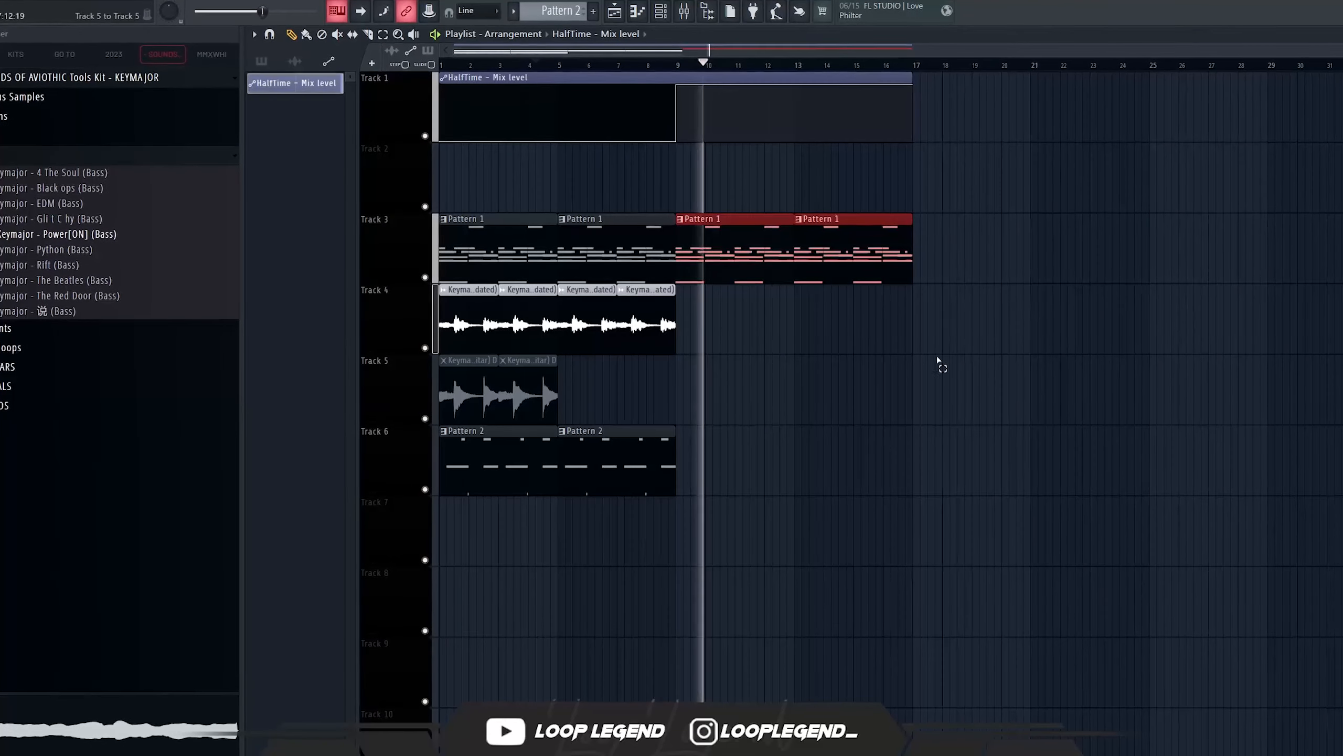
ctrl+click(930, 363)
drag(791, 456, 235, 525)
key(ctrl+b)
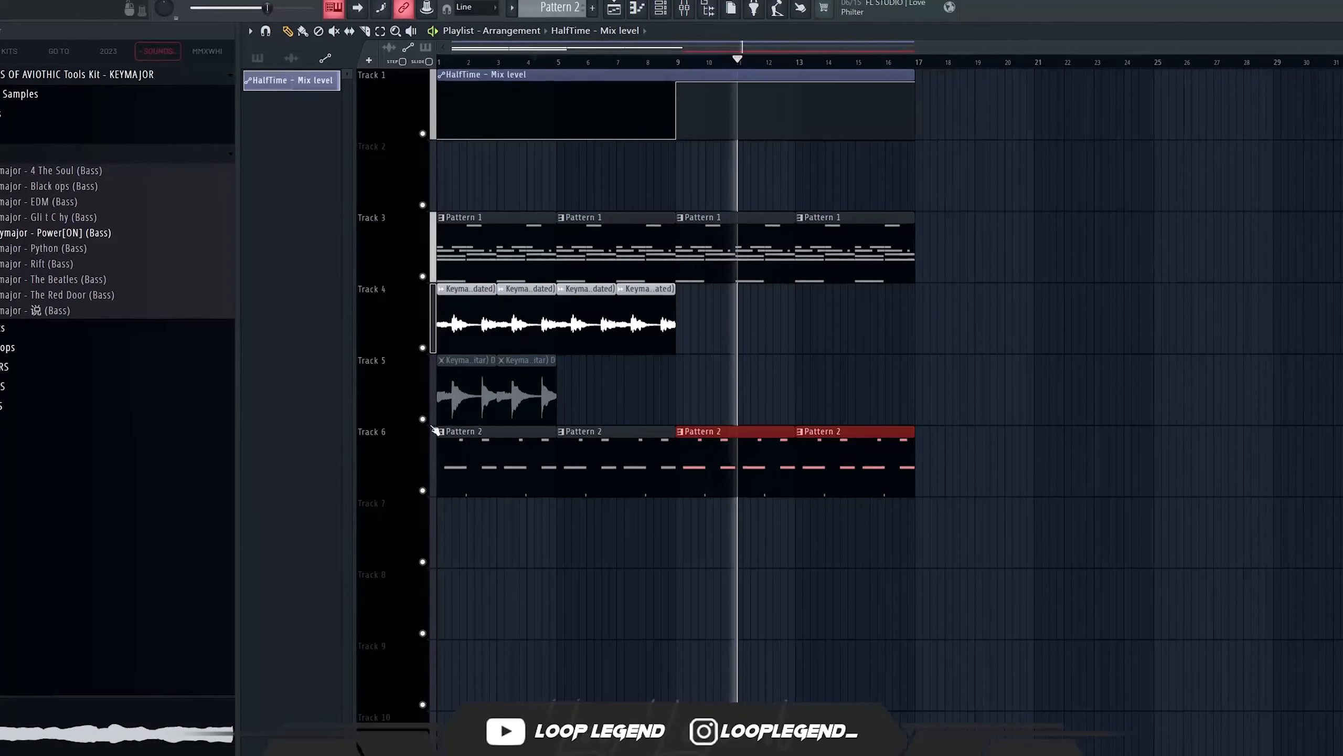
Add Fruity parametric EQ 2 to slot 6 of mixer track b with the 01 Low Cut + High Cut preset and raise its high cut frequency.
key(F9)
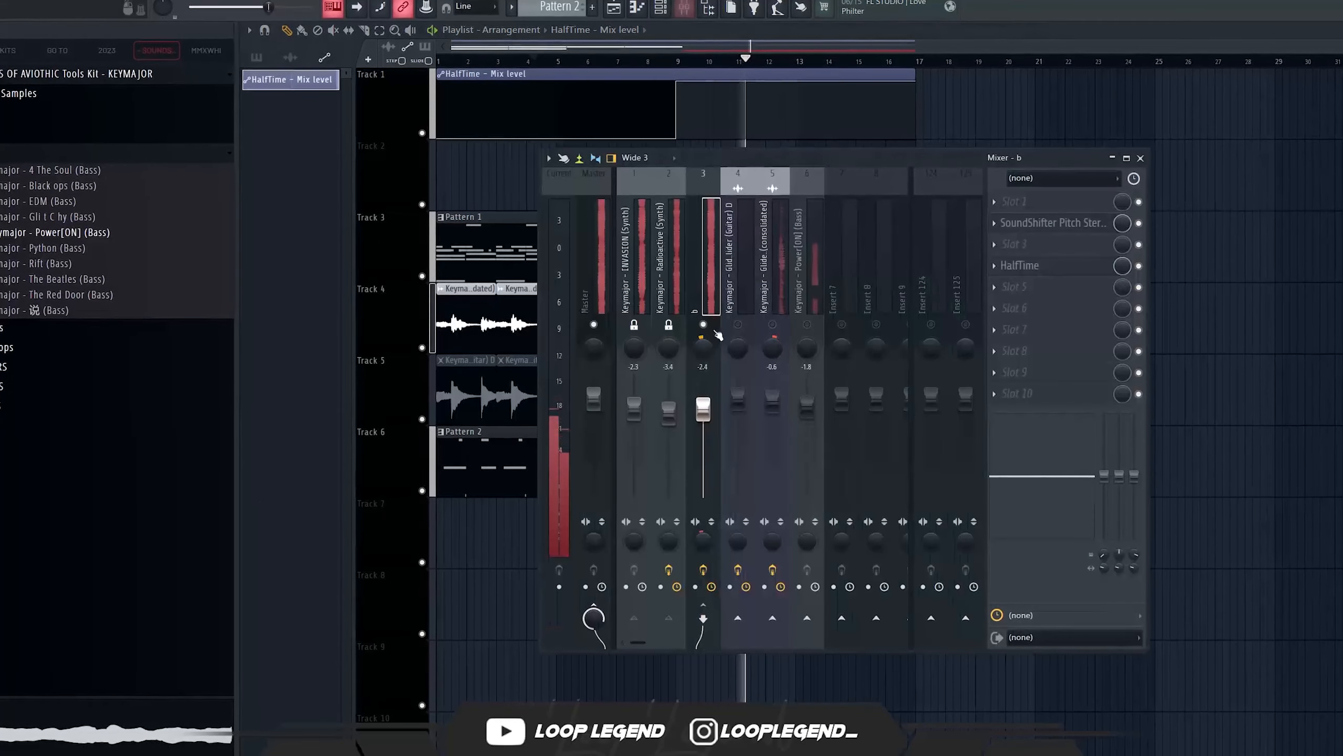
click(1065, 317)
click(383, 700)
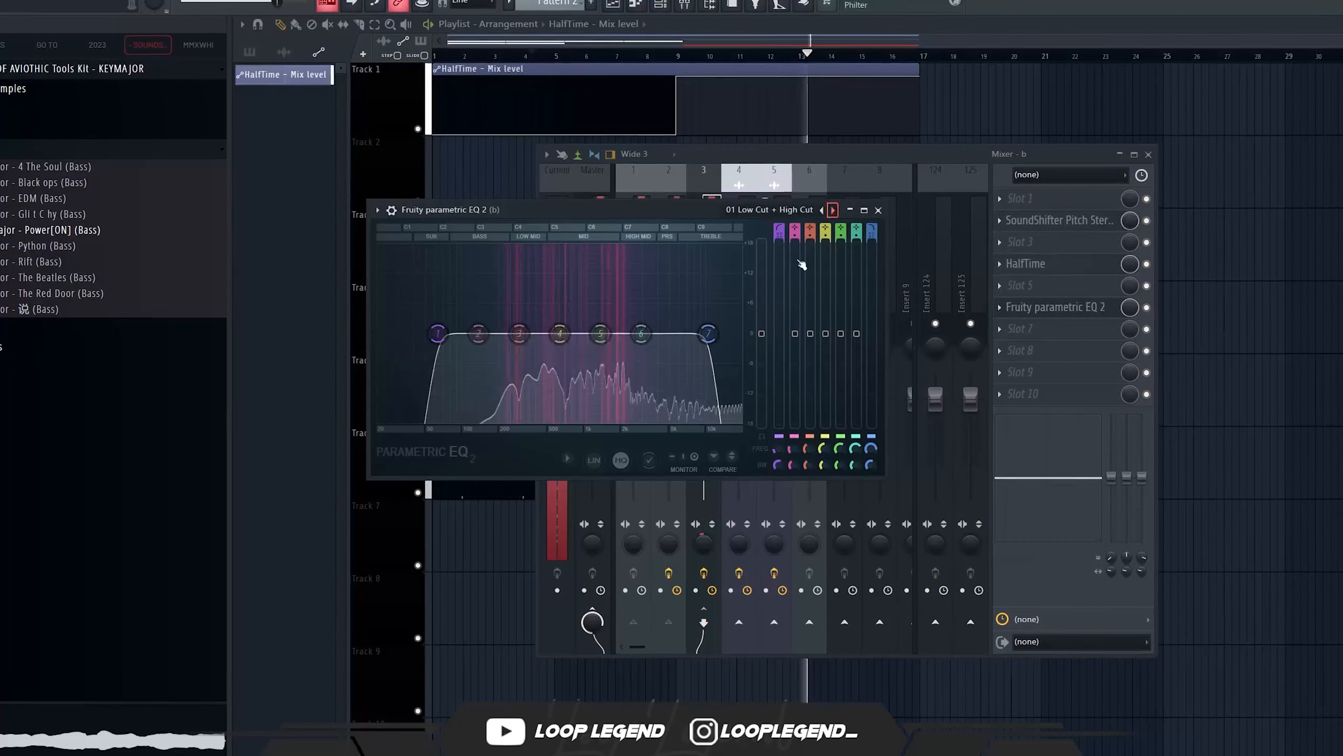
drag(709, 333, 743, 332)
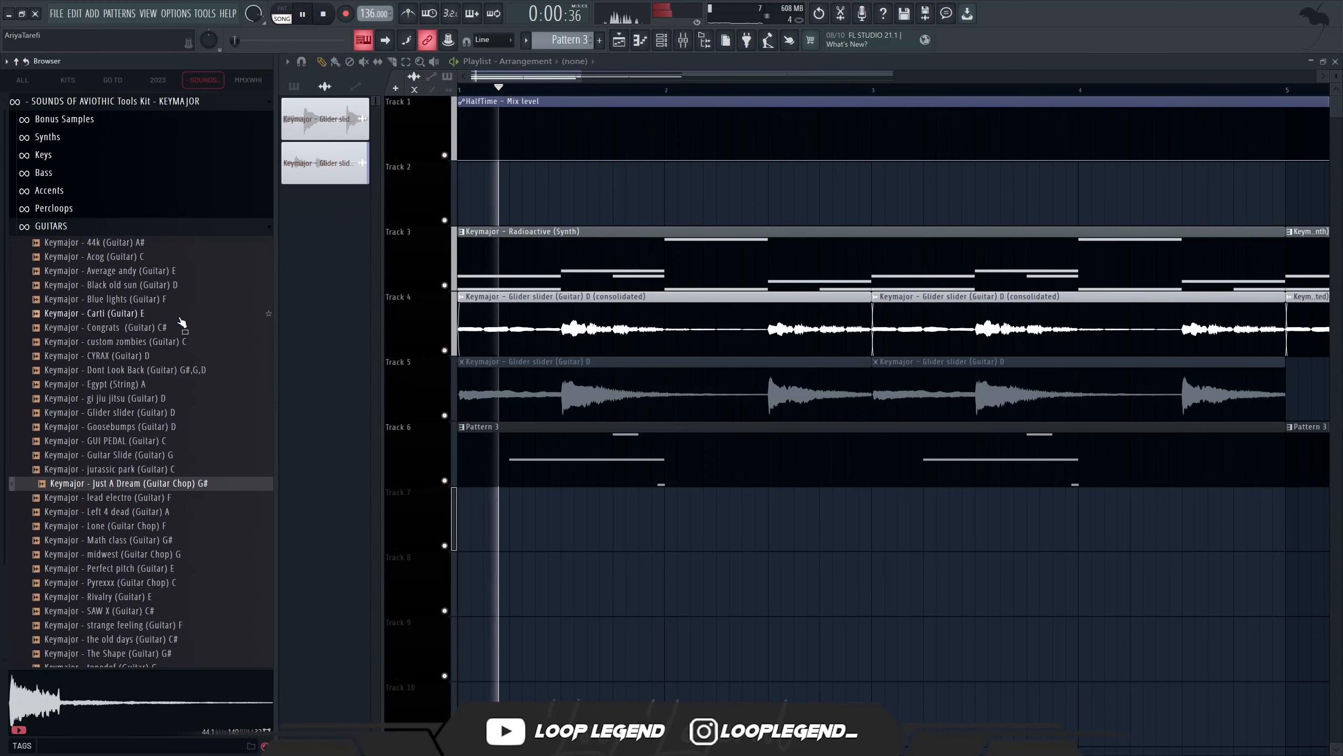
Place Just A Dream (Guitar Chop) G# at the start of Track 7, fit its length and reverse the sample.
drag(205, 486, 498, 518)
drag(599, 507, 561, 506)
double_click(562, 506)
click(530, 311)
click(696, 160)
Duplicate the reversed guitar chop on Track 7 until four copies fill bars 1 to 8.
key(space)
scroll(638, 529, down, 6)
key(ctrl+b)
ctrl+drag(714, 513, 382, 615)
key(ctrl+b)
Load the Chase The Money preset from Portal's Dark Moon bank on the guitar chop's mixer track.
double_click(602, 505)
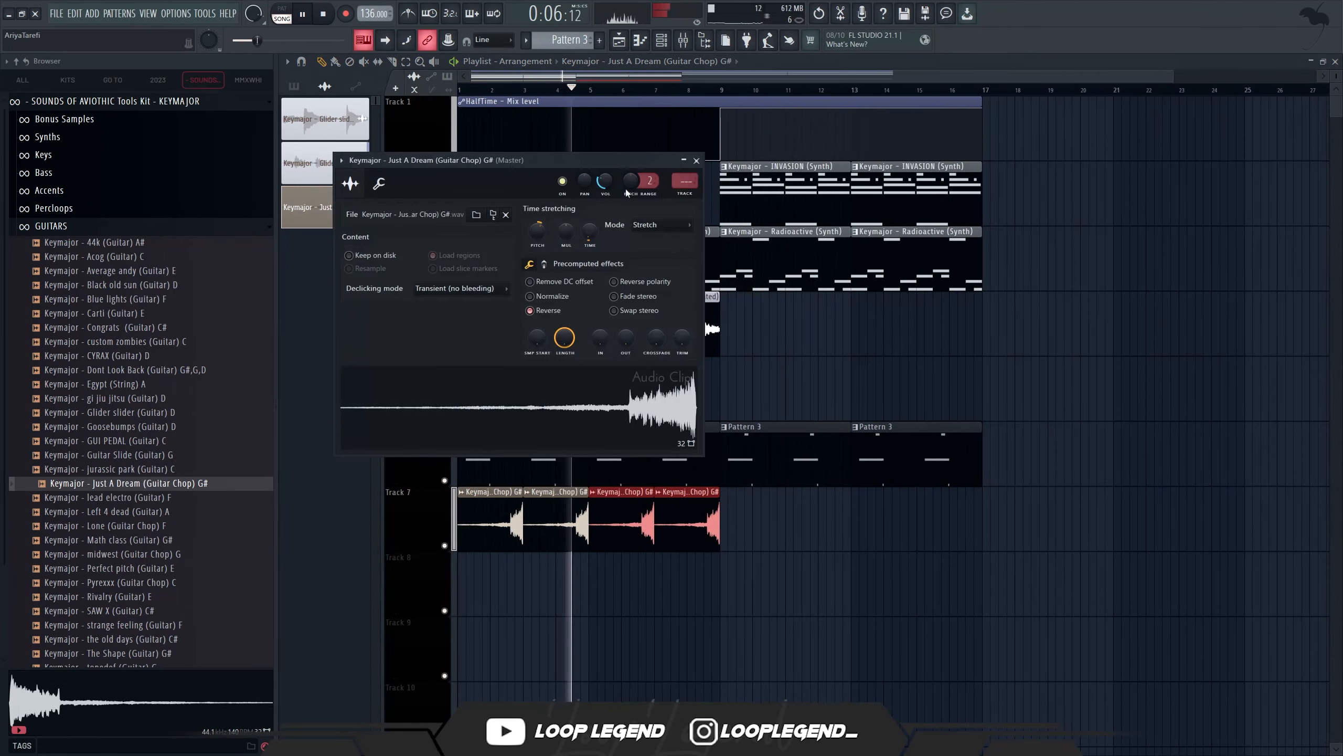
key(F9)
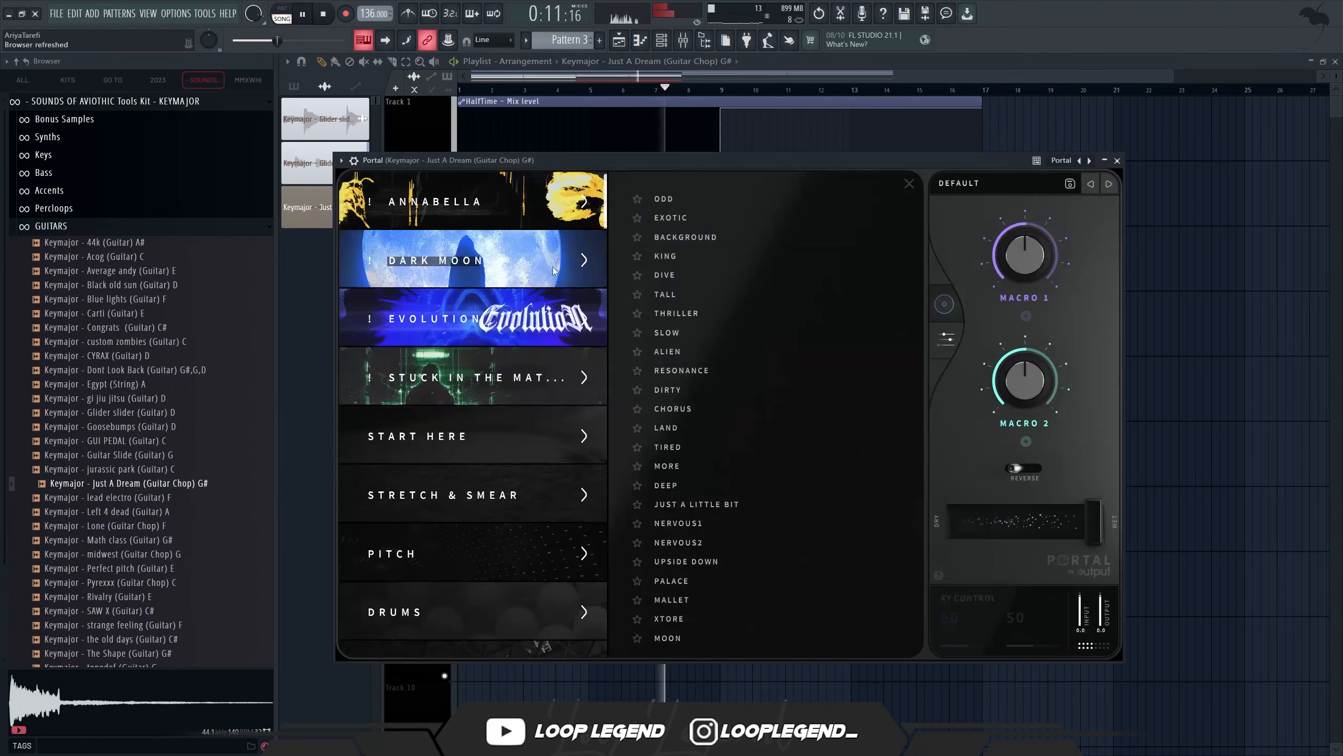
click(553, 267)
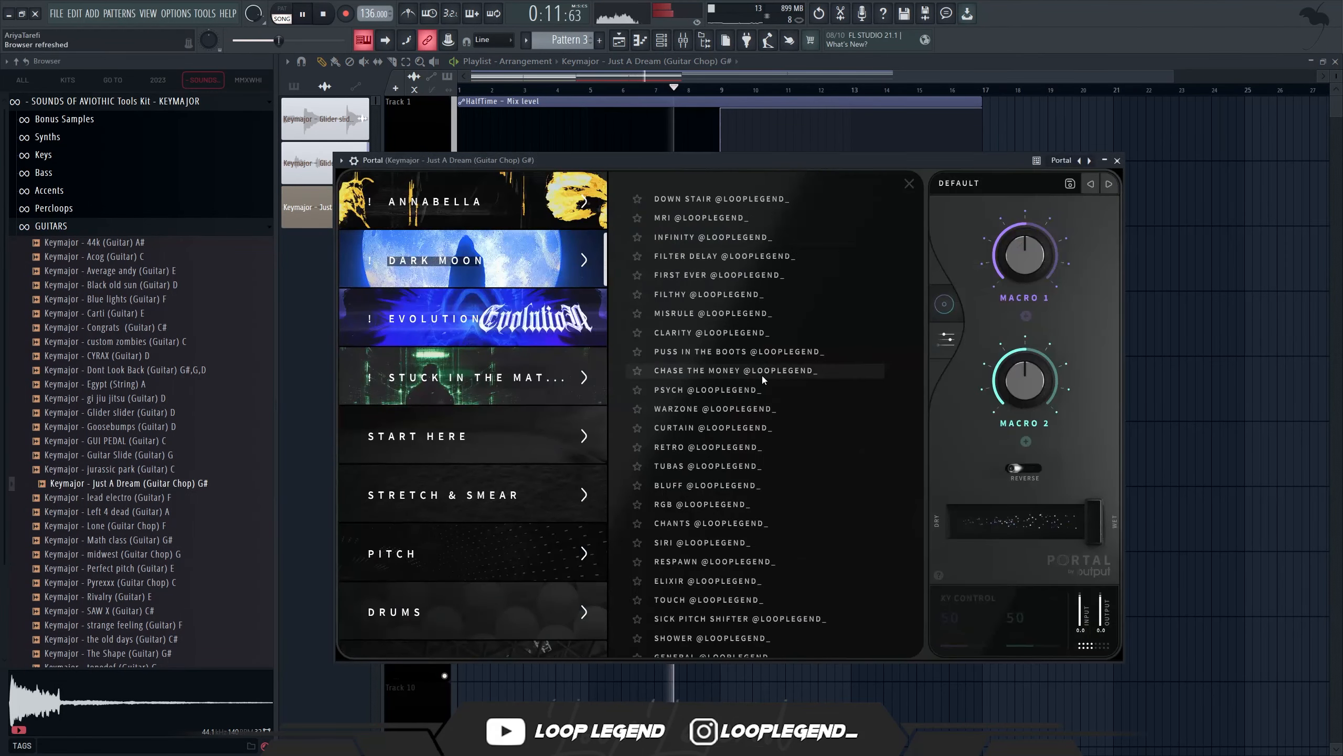
click(761, 376)
Adjust the second mixer matrix level in Fruity Stereo Shaper on the guitar chop's mixer track.
ctrl+click(884, 694)
ctrl+drag(835, 603, 293, 562)
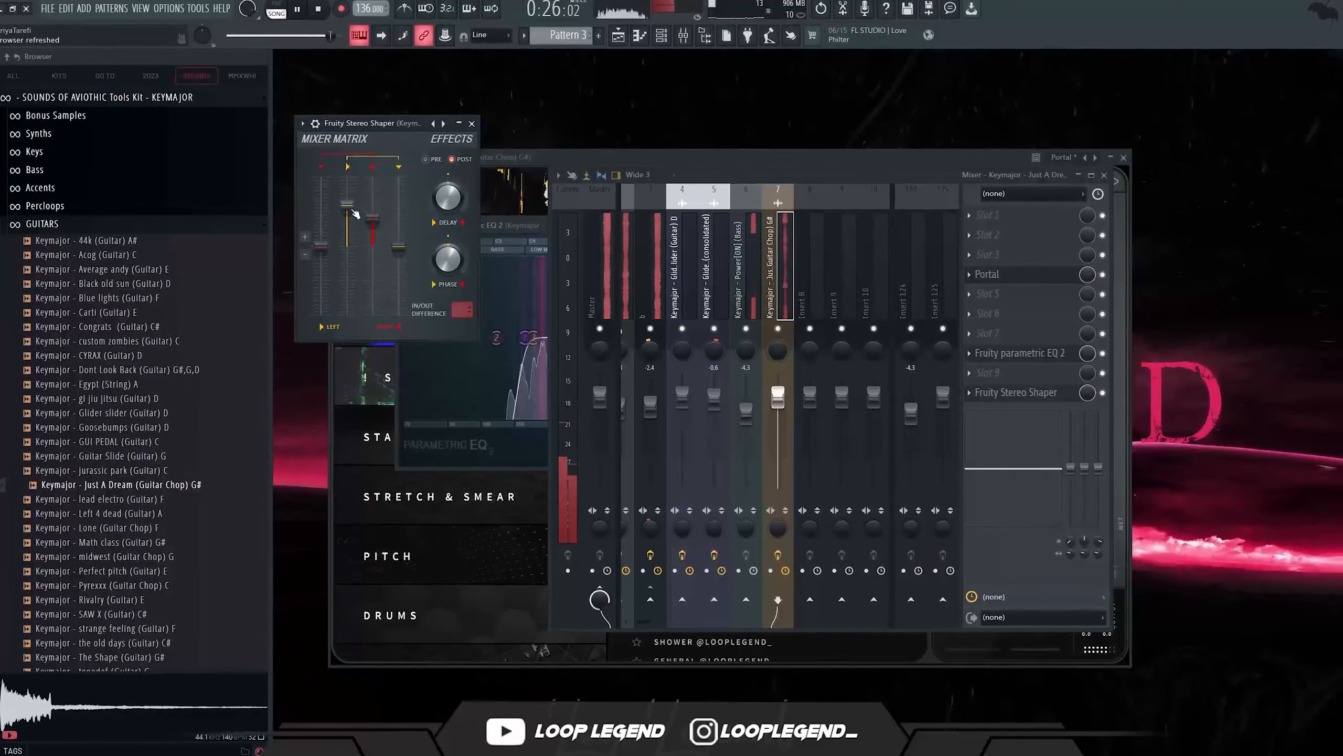
drag(352, 209, 351, 215)
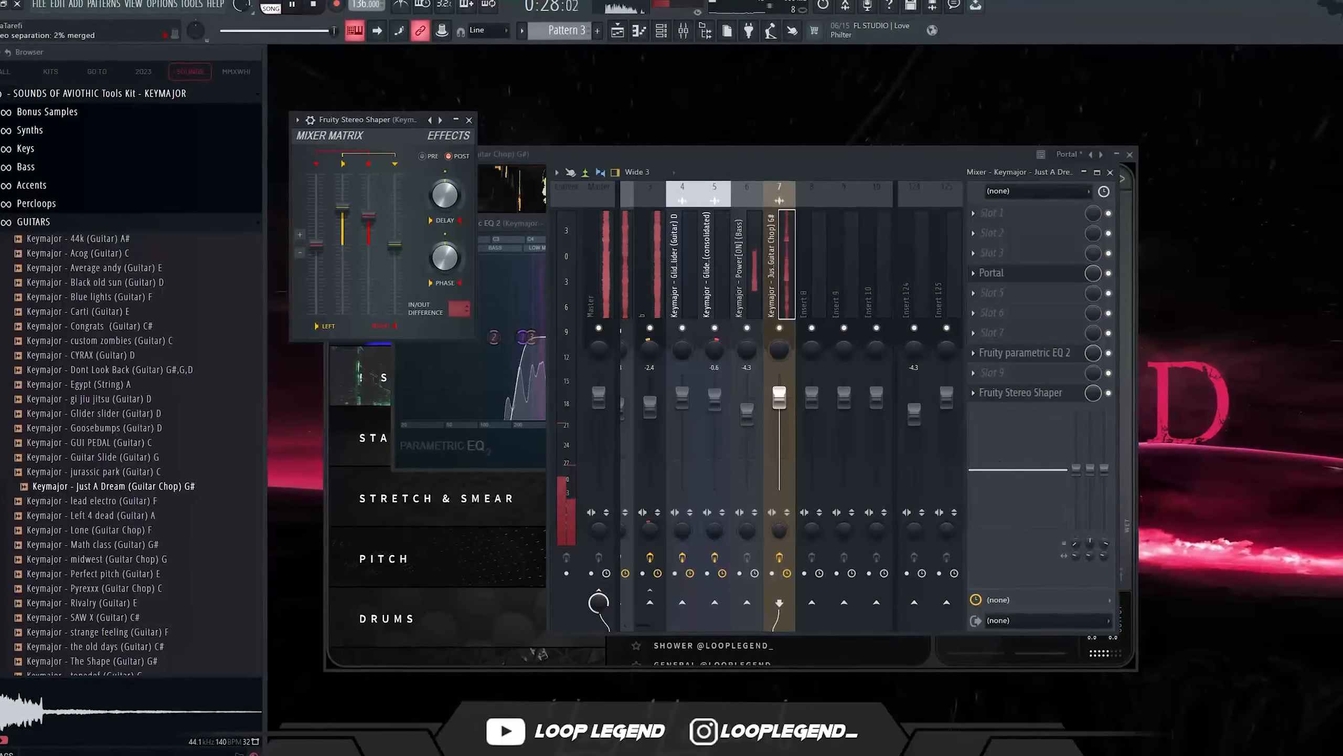
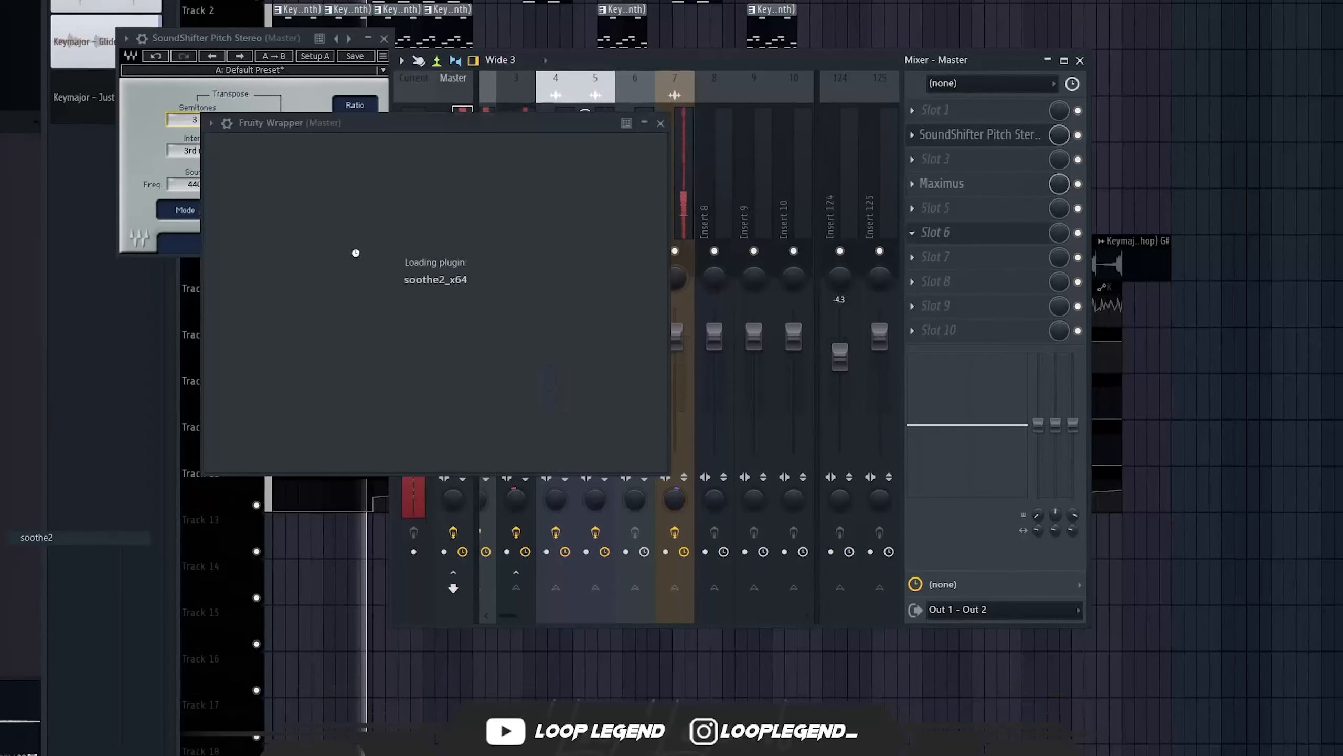
Raise soothe2's band 1 to 3.5 dB sensitivity at about 558 Hz on the Master, and raise its band near 8 kHz.
drag(771, 412, 712, 357)
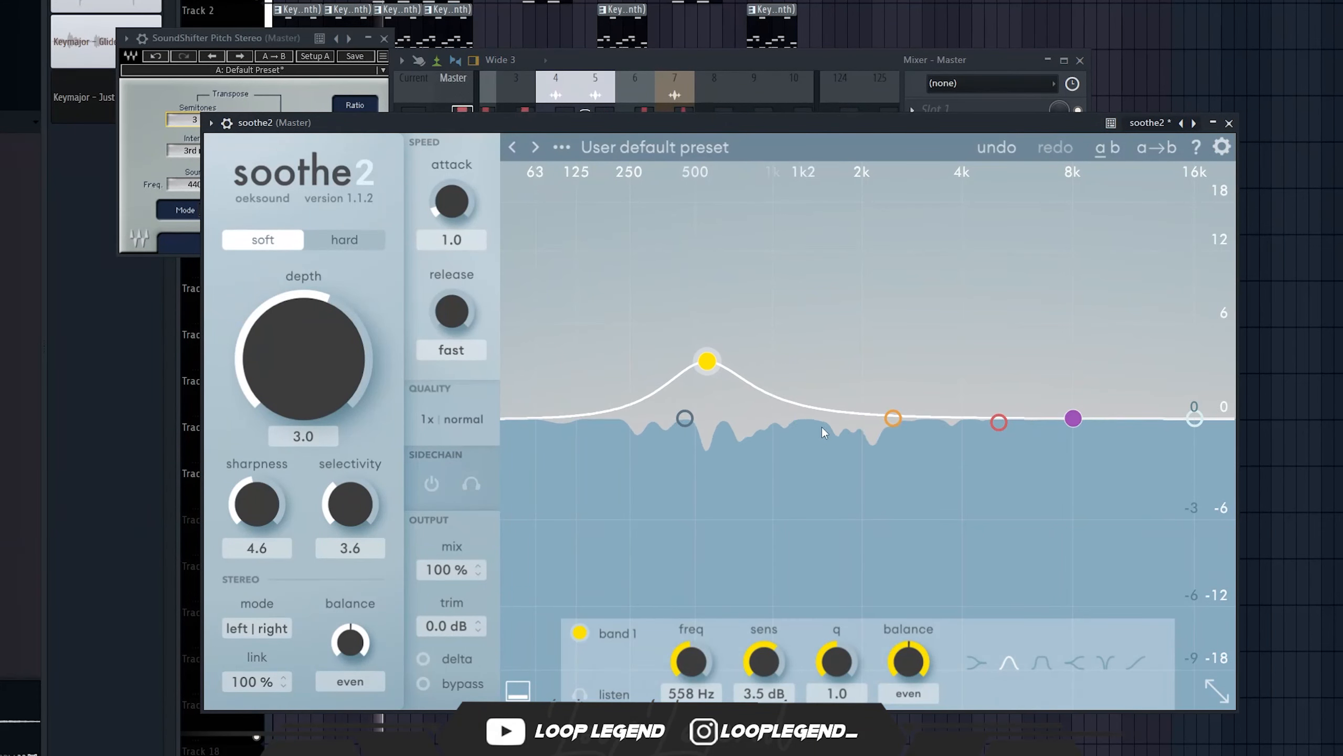
drag(1064, 396, 1062, 354)
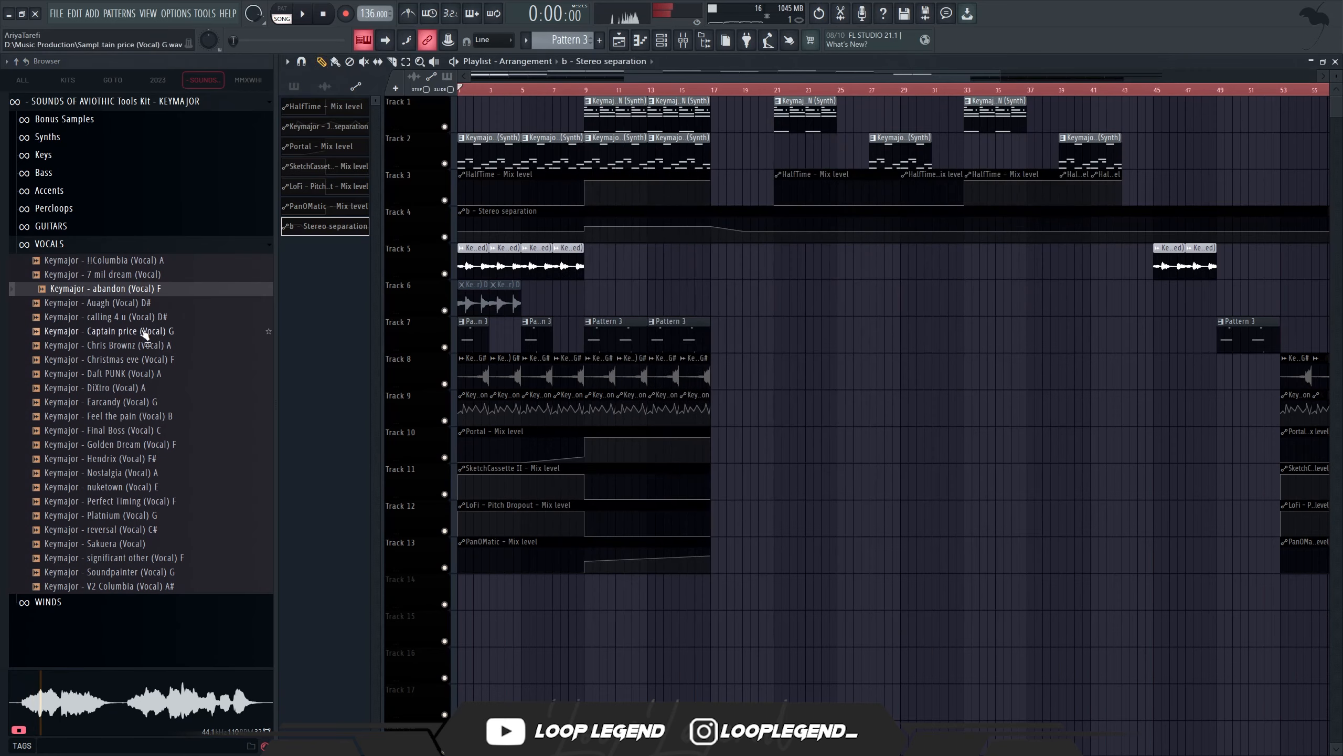
Audition the vocal samples and set the time-stretching mode of Keymajor - calling 4 u (Vocal) D# to Stretch for Track 14.
click(104, 302)
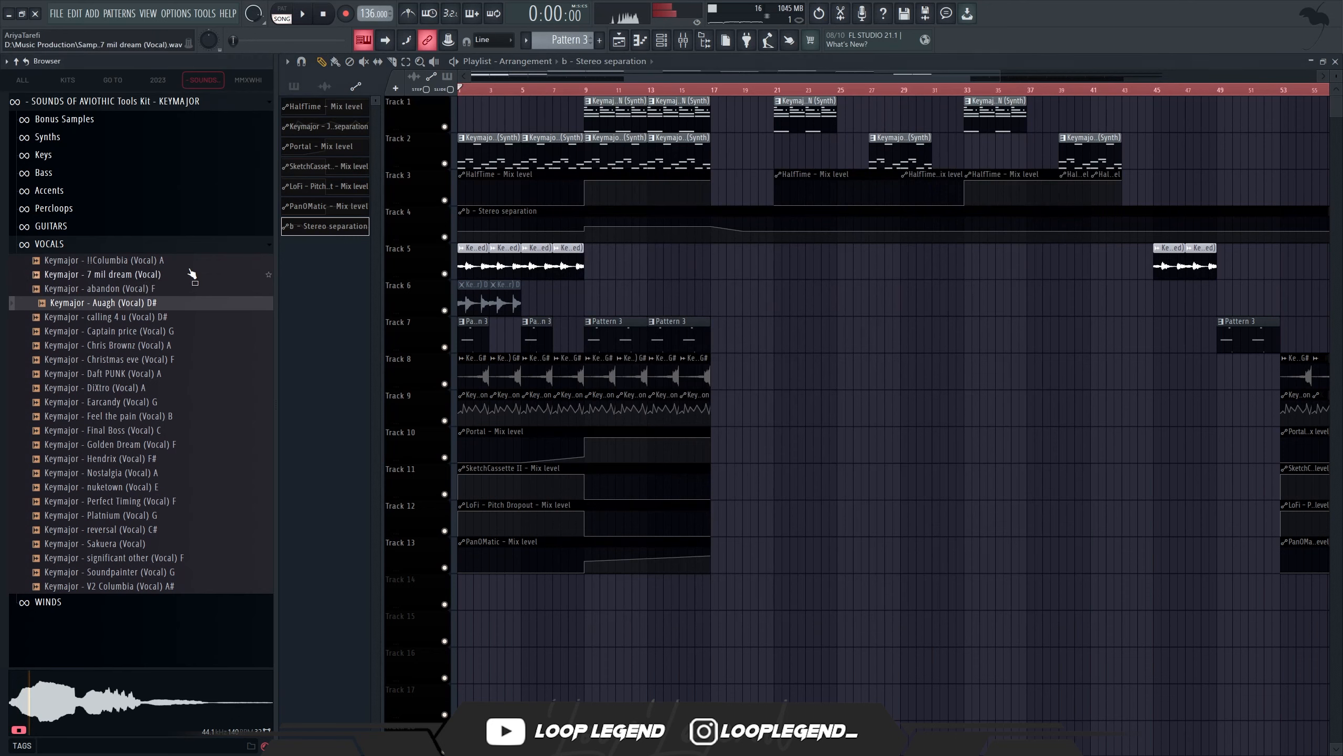
click(147, 314)
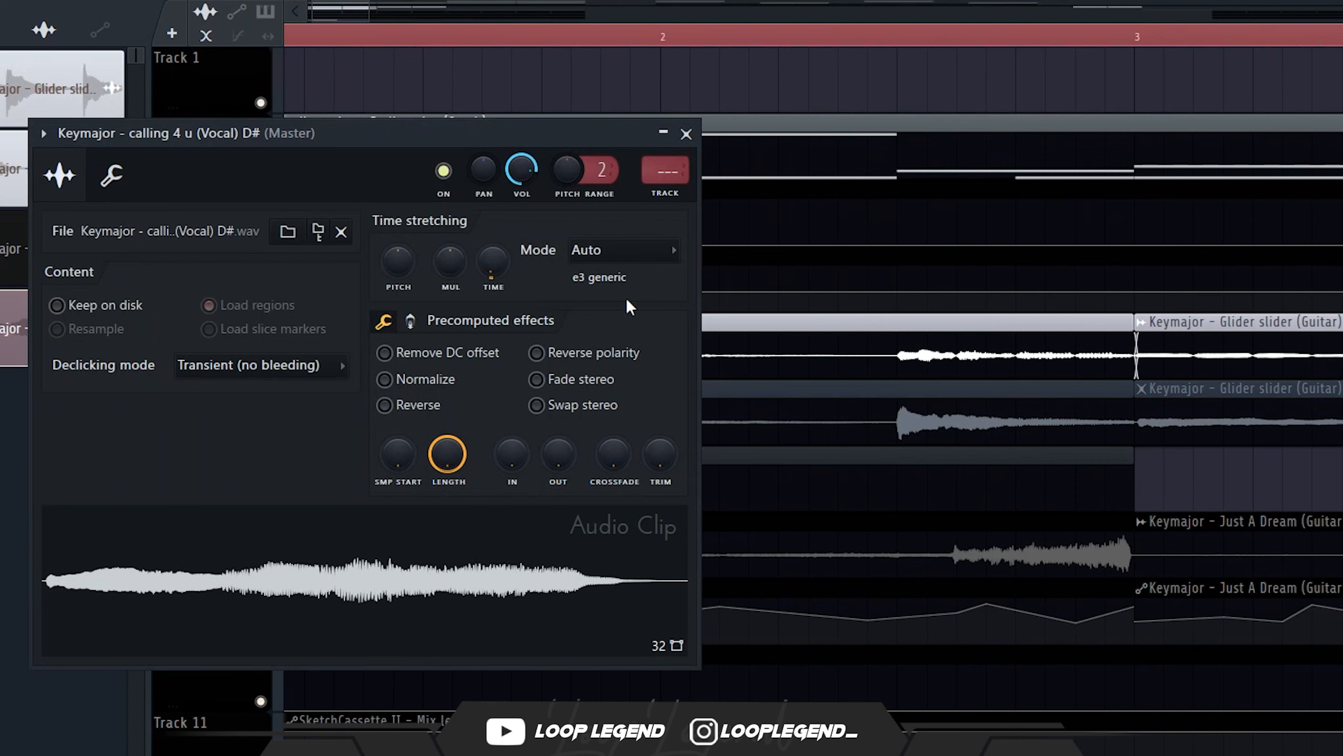
click(602, 251)
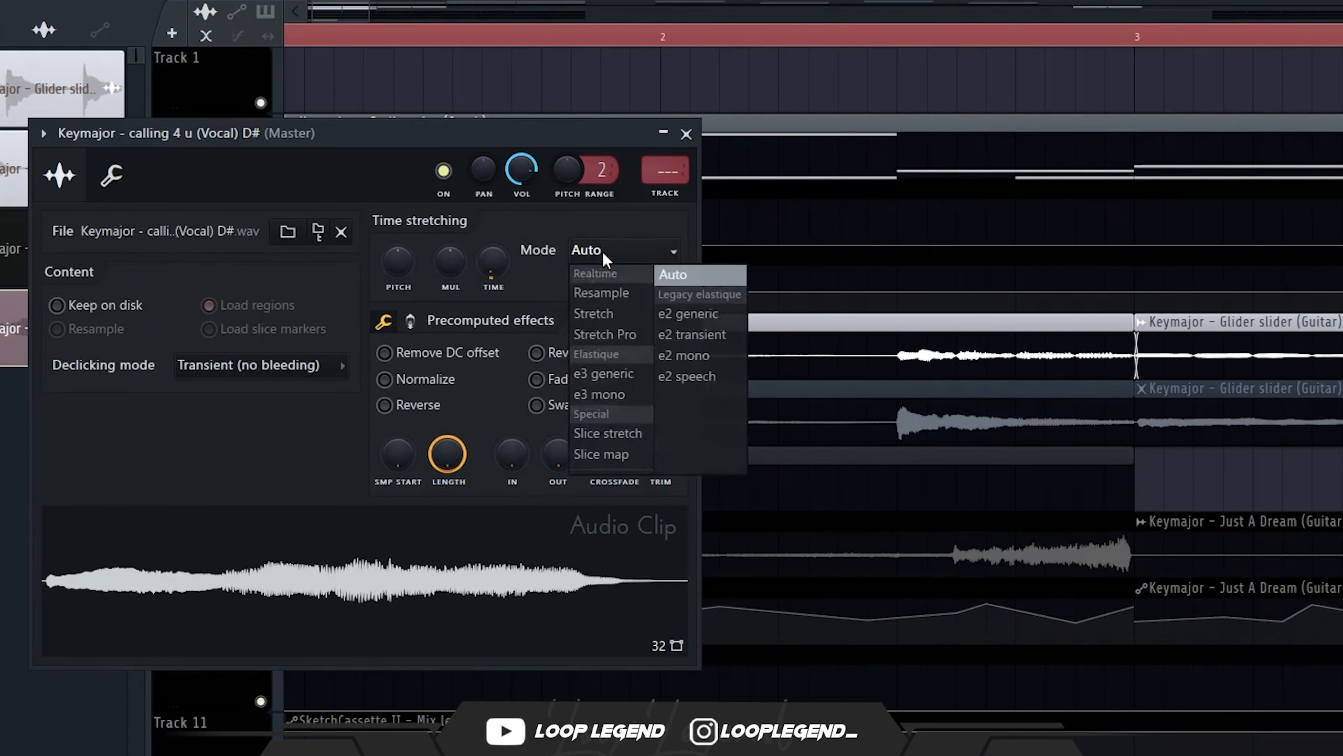
click(609, 316)
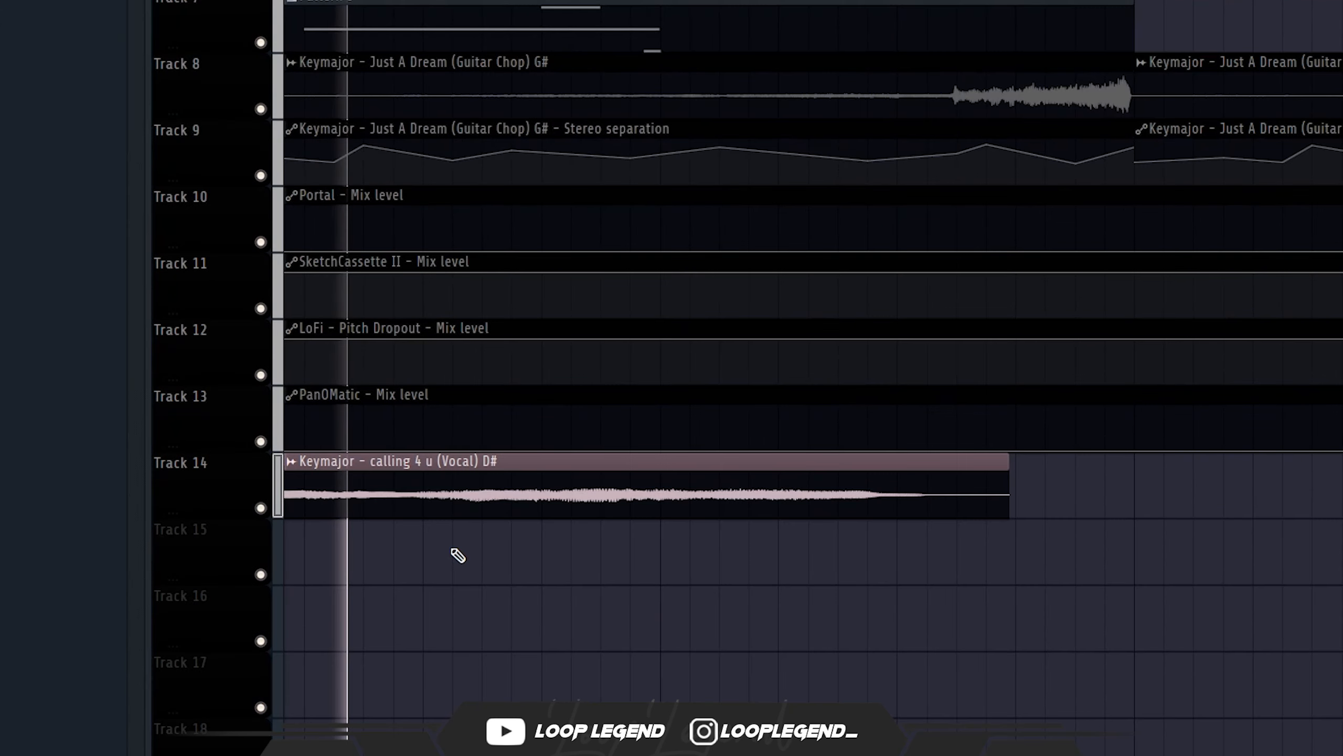
scroll(456, 555, down, 2)
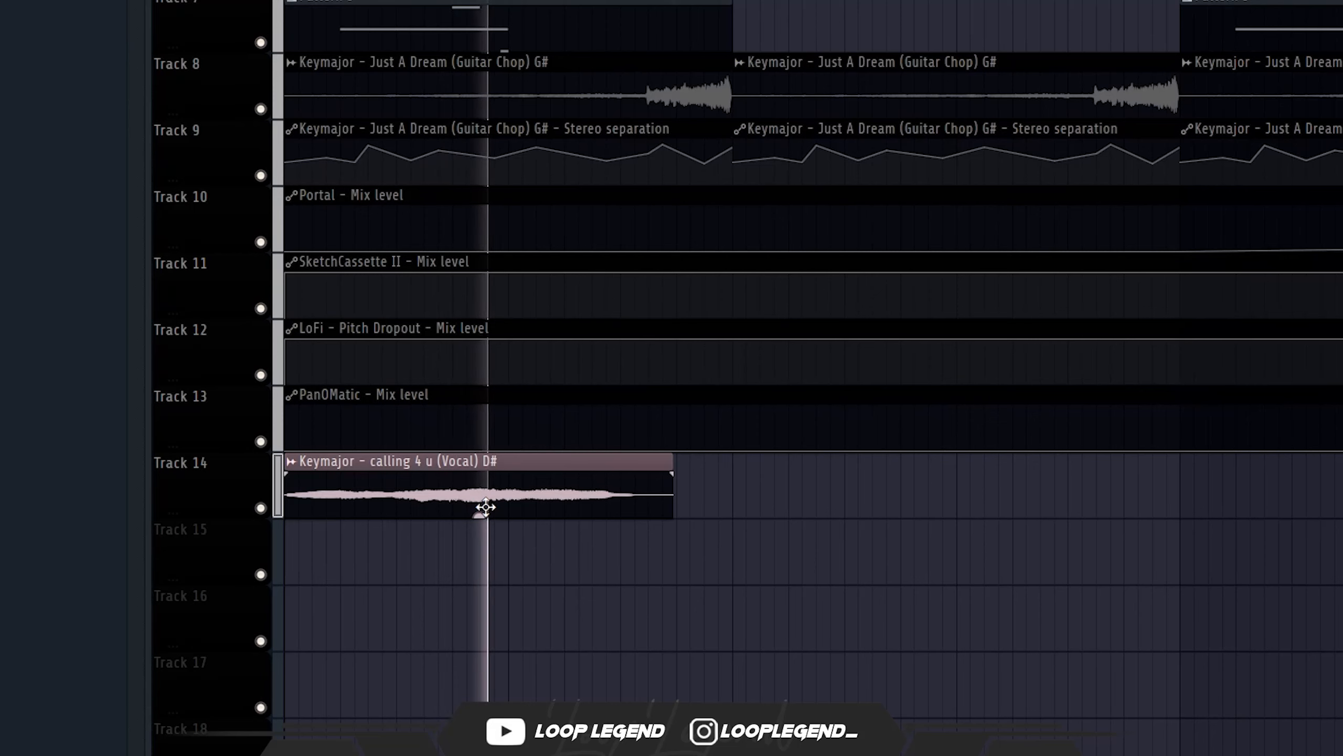
scroll(317, 555, up, 2)
key(space)
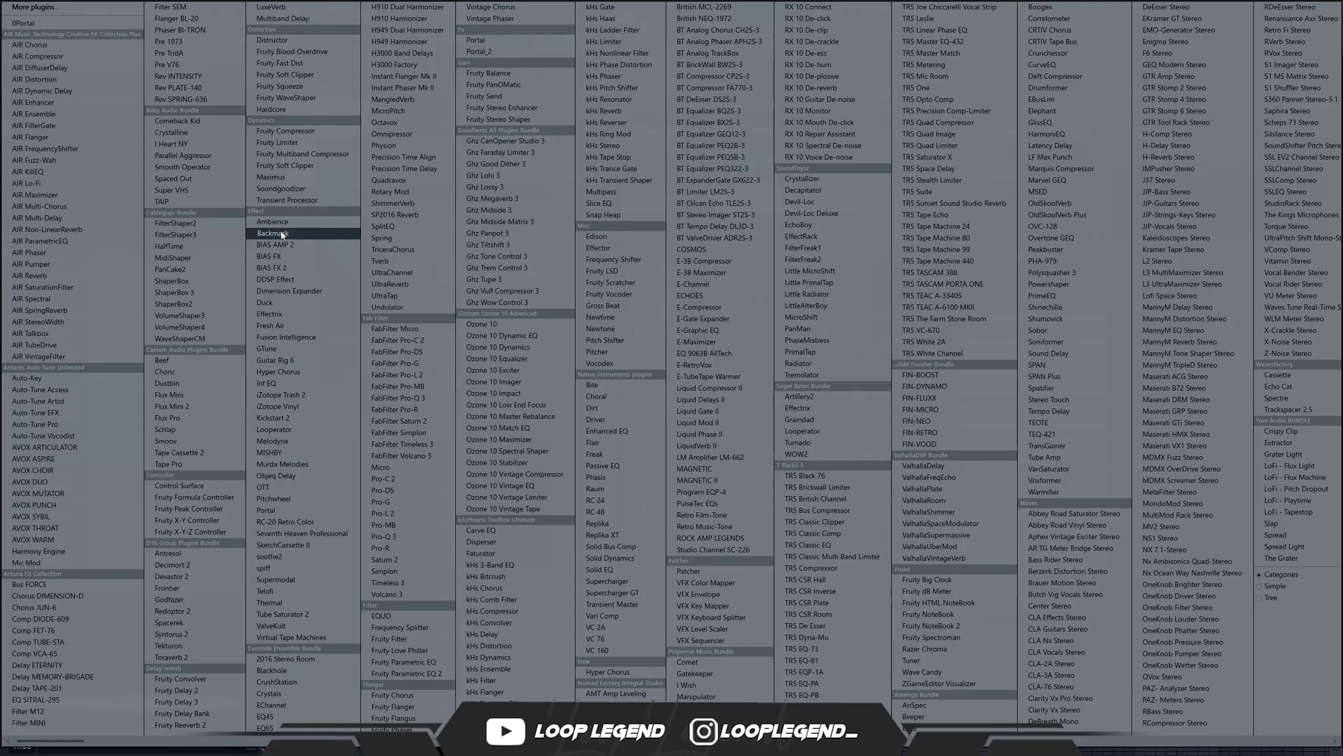
Add Ambience to the calling 4 u vocal's mixer track, adjust its mix level and move Abbey Road Saturator up to slot 2.
click(272, 221)
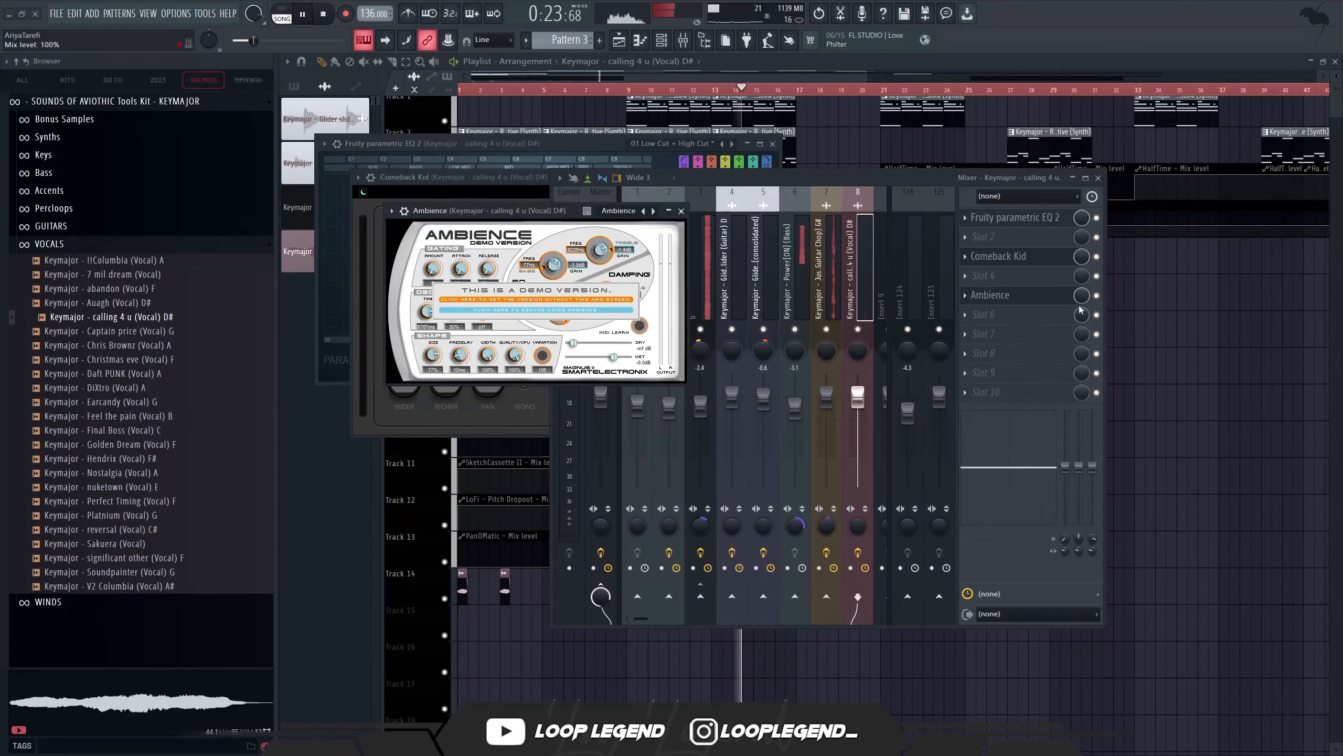
click(994, 295)
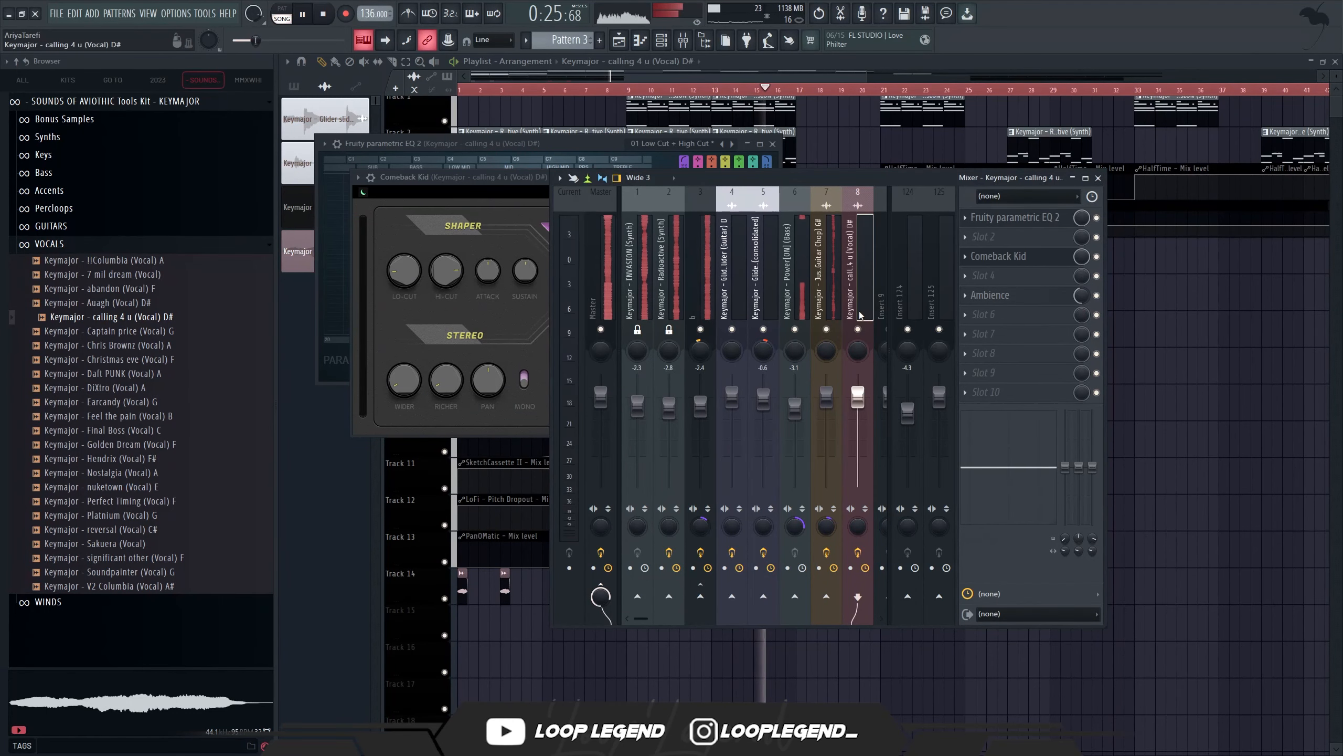
key(space)
right_click(858, 338)
right_click(858, 329)
key(space)
drag(1082, 297, 1081, 272)
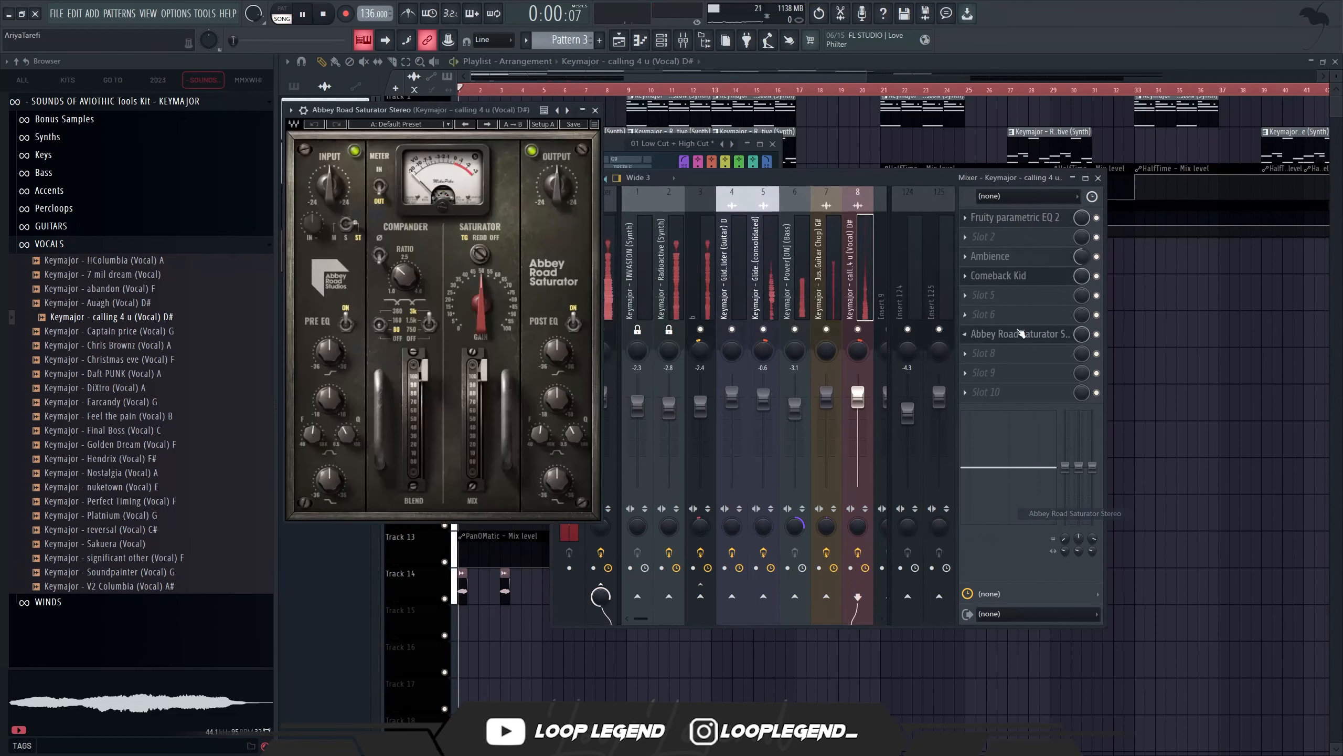
drag(1020, 333, 1019, 238)
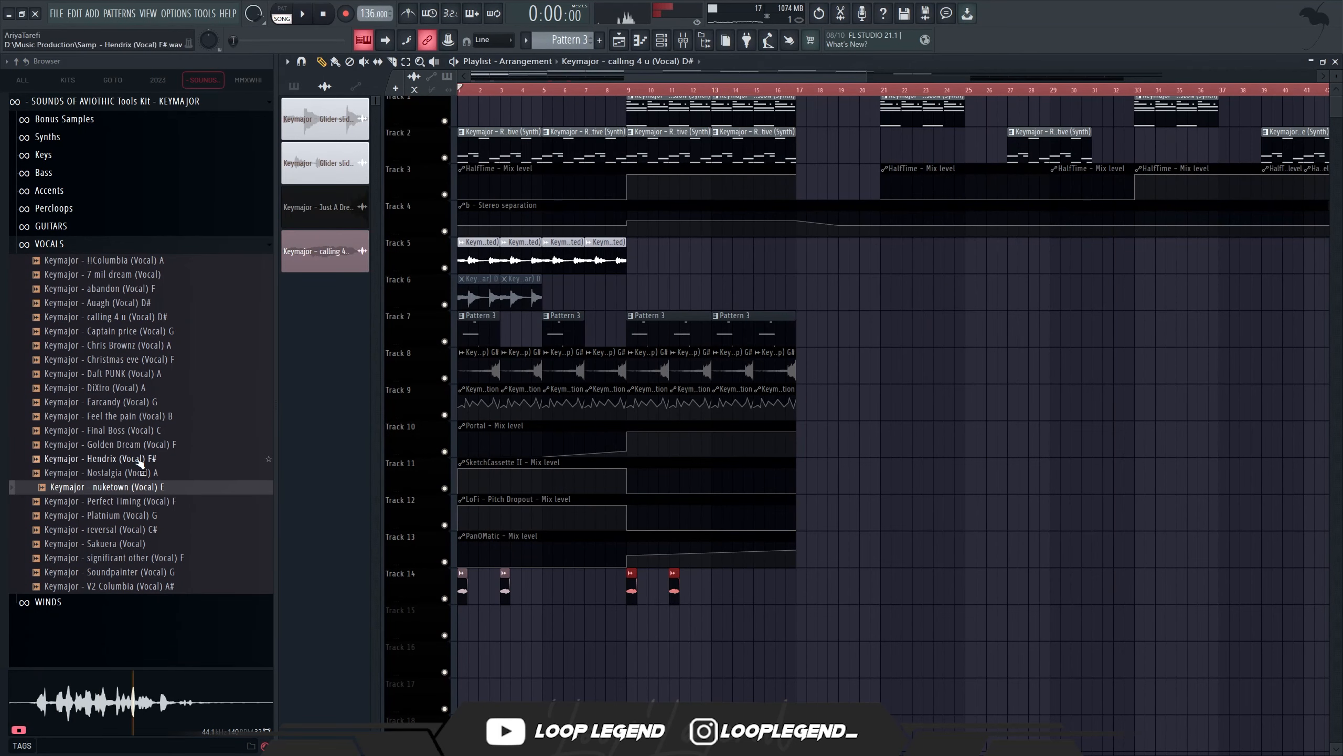
Audition further vocals, place Keymajor - Hendrix (Vocal) F# at the start of Track 15 and fit it to two bars.
click(140, 460)
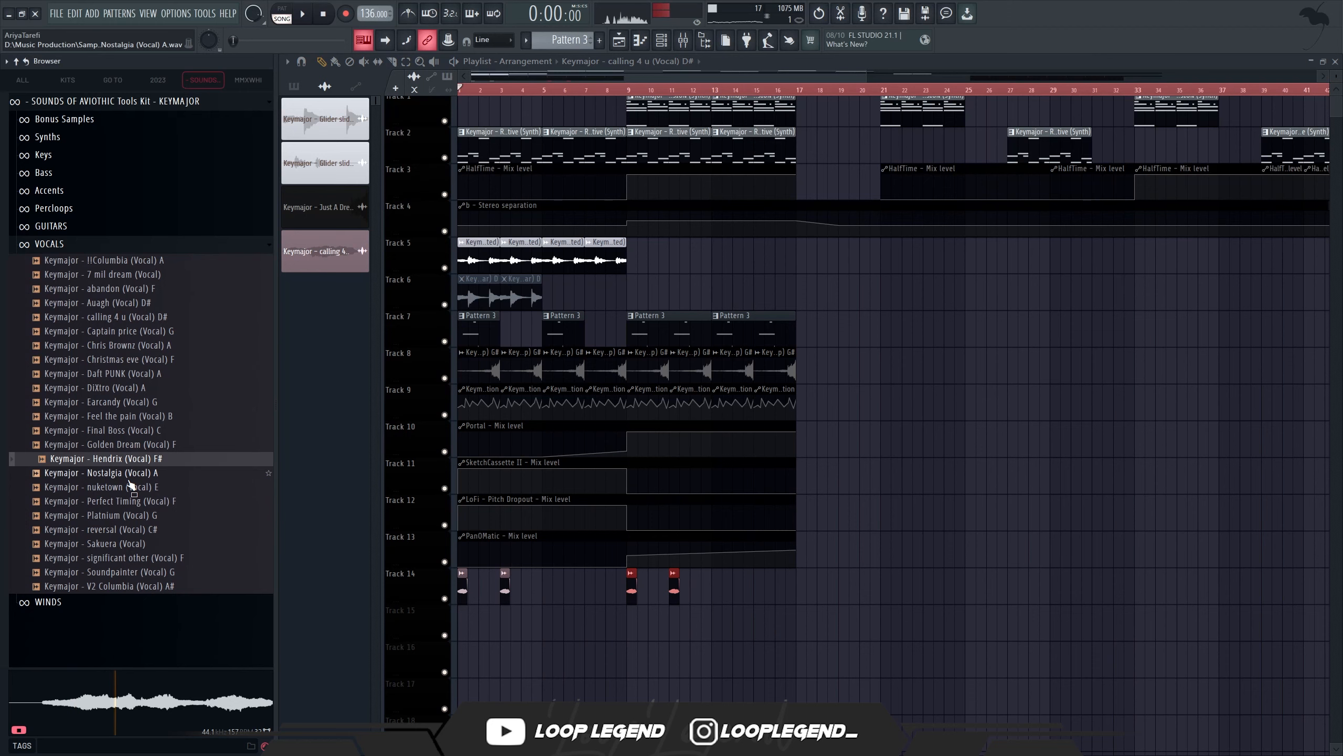
click(159, 475)
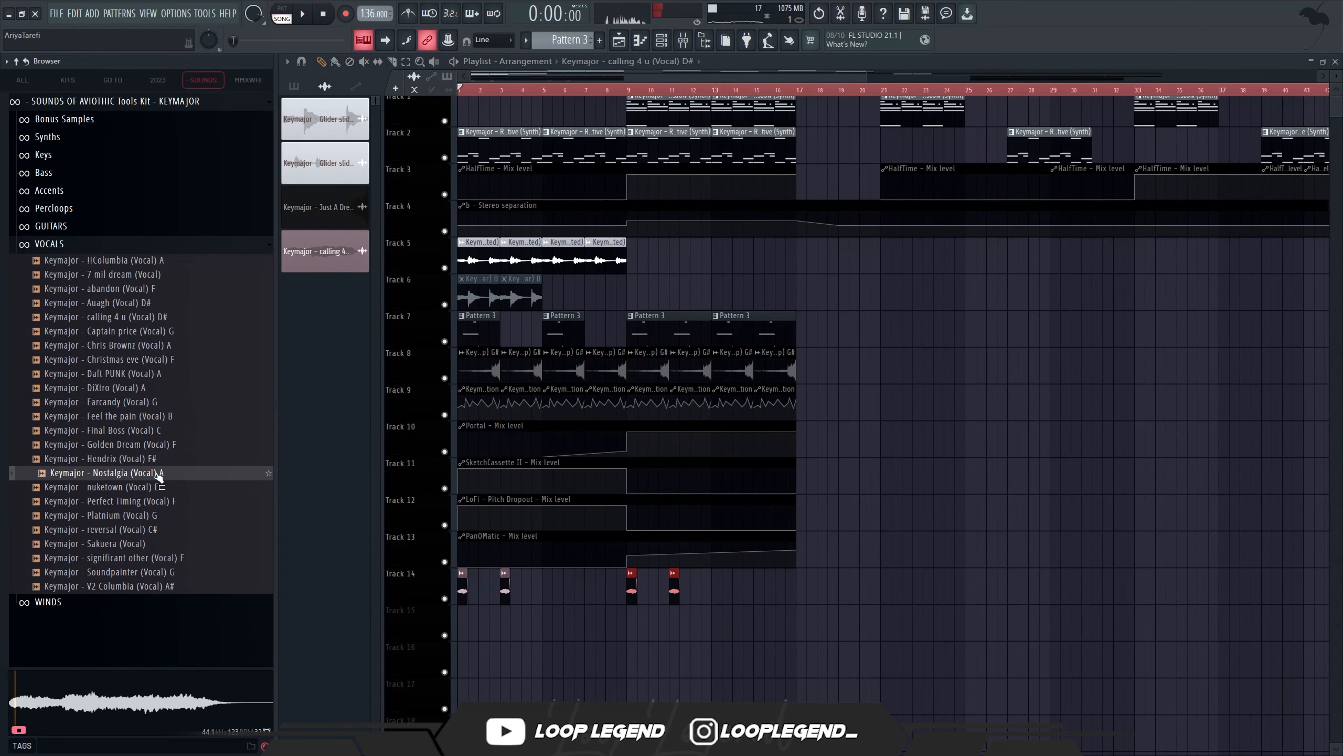
drag(156, 460, 512, 626)
drag(554, 634, 531, 634)
drag(531, 635, 500, 635)
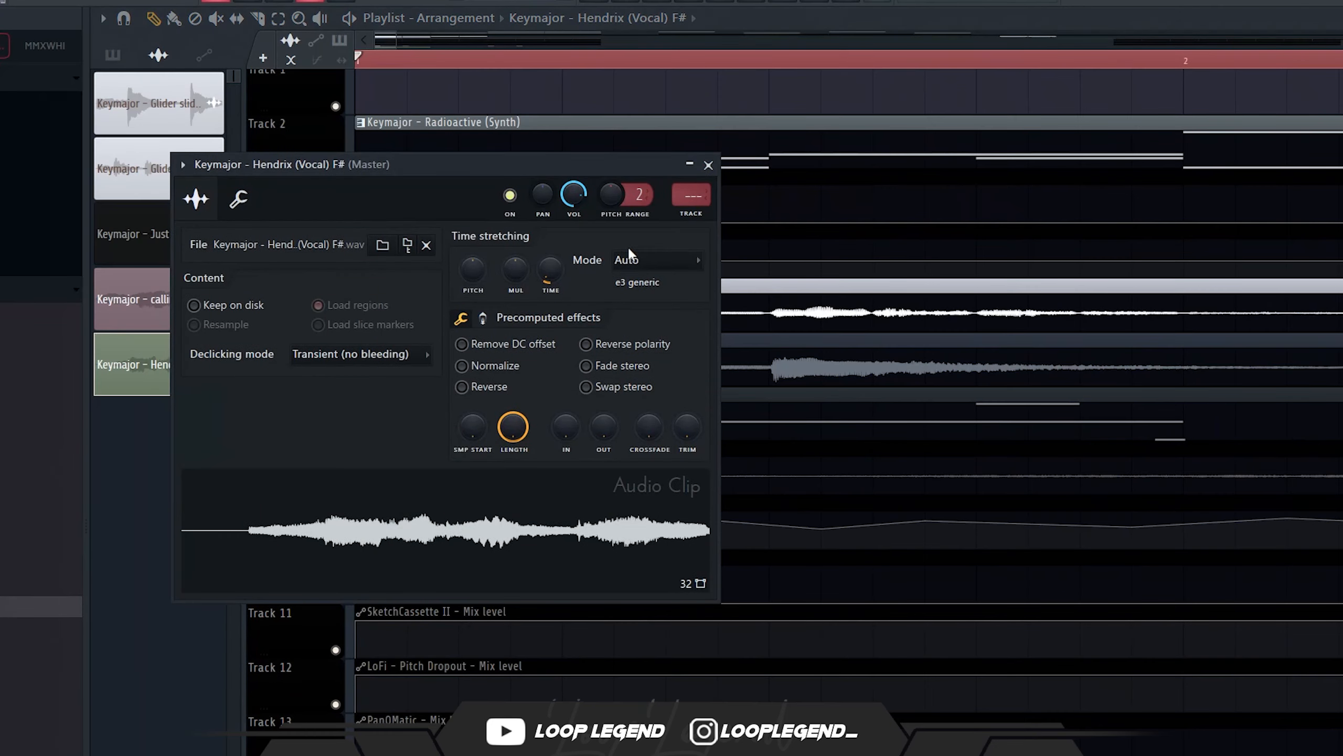
Set the Hendrix vocal's time-stretching mode to Stretch, raise its pitch and play it with the arrangement.
click(649, 259)
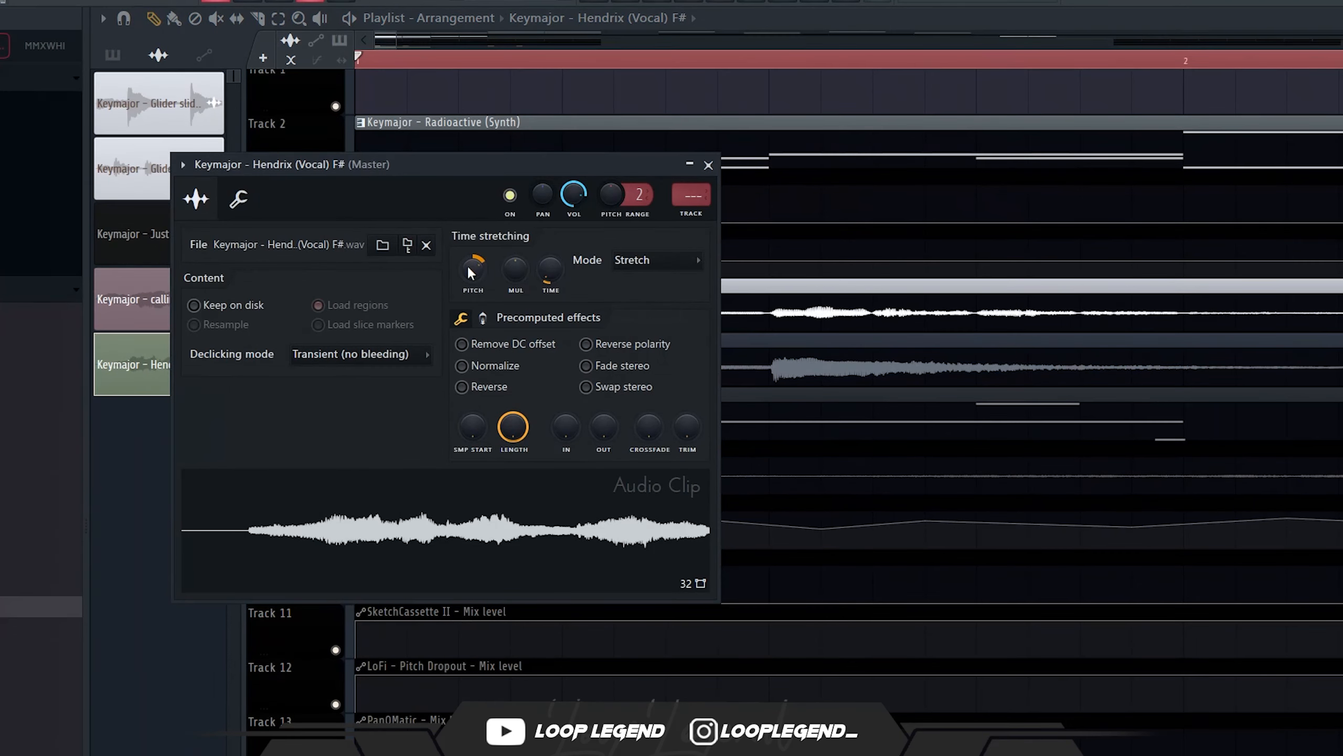
scroll(518, 651, down, 4)
key(space)
key(Escape)
scroll(522, 626, down, 5)
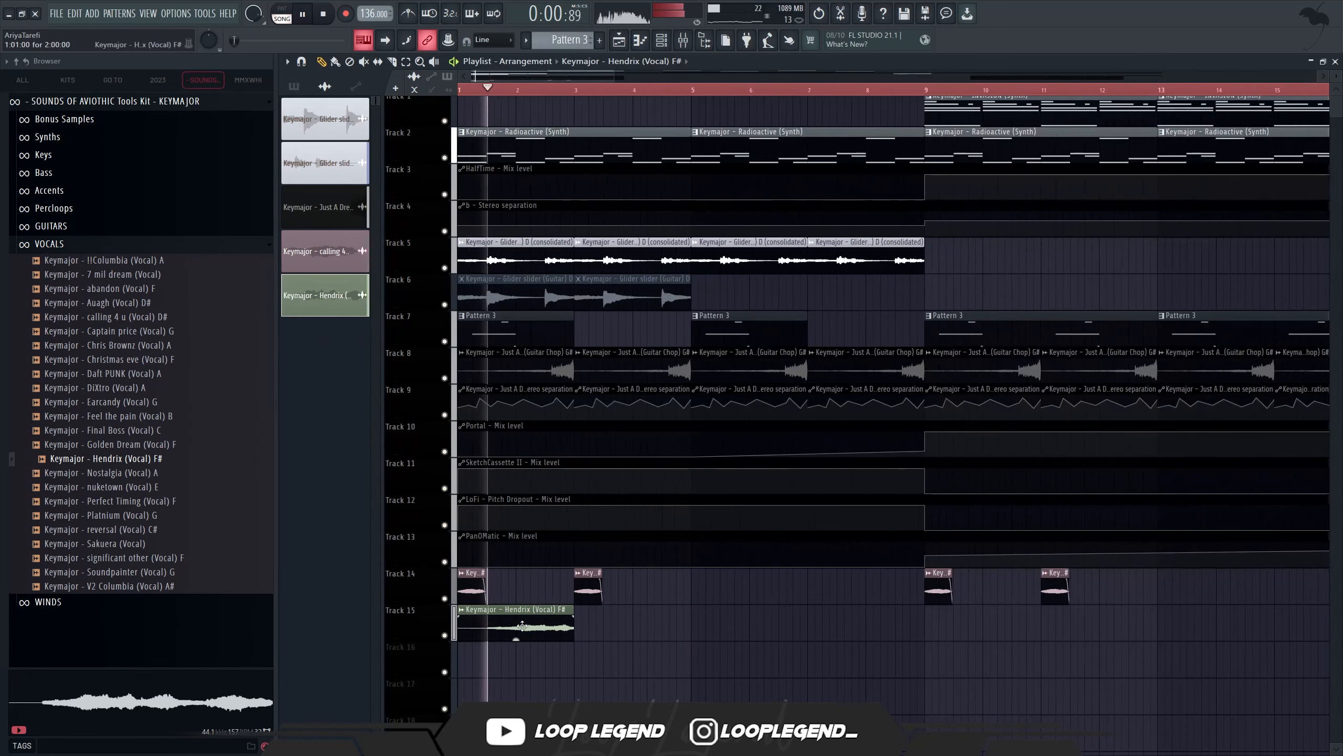
Recolor the Hendrix and calling 4 u vocal clips black.
key(F2)
drag(735, 597, 734, 601)
key(Return)
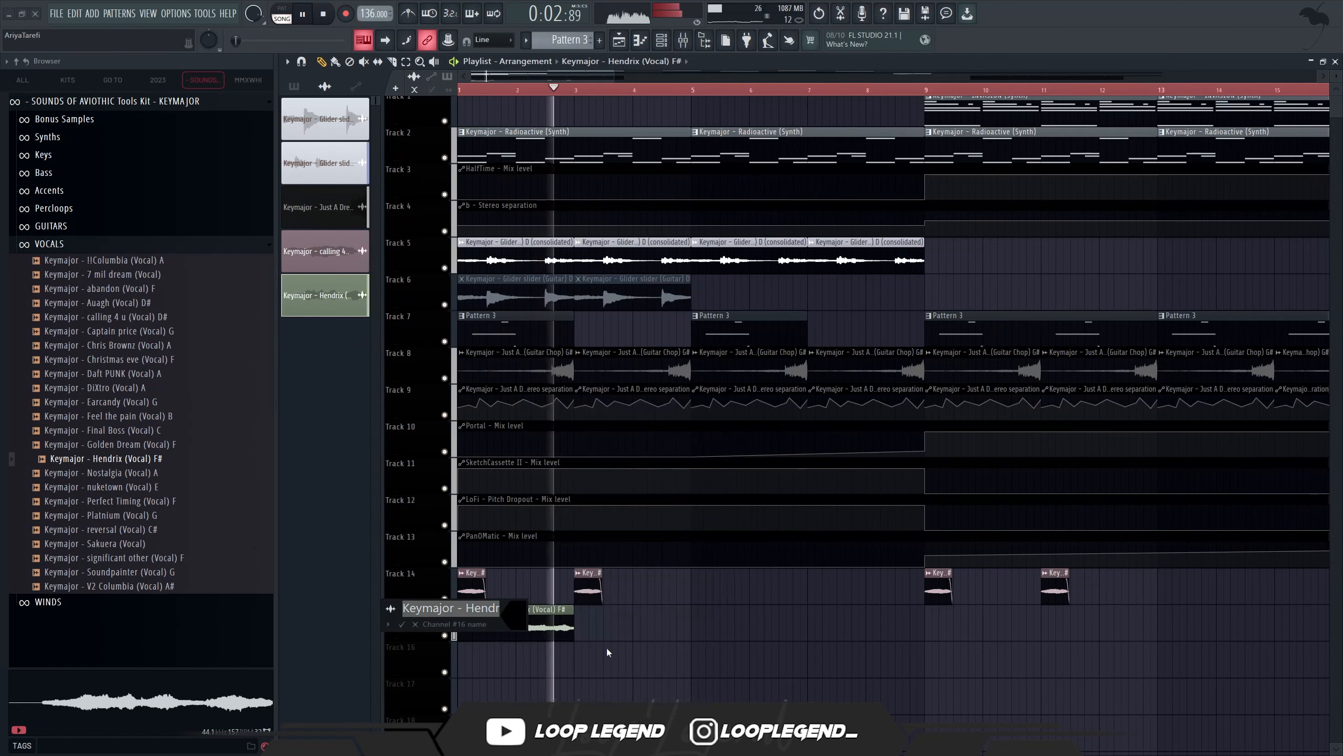
key(Return)
double_click(533, 633)
click(586, 586)
key(F2)
click(584, 579)
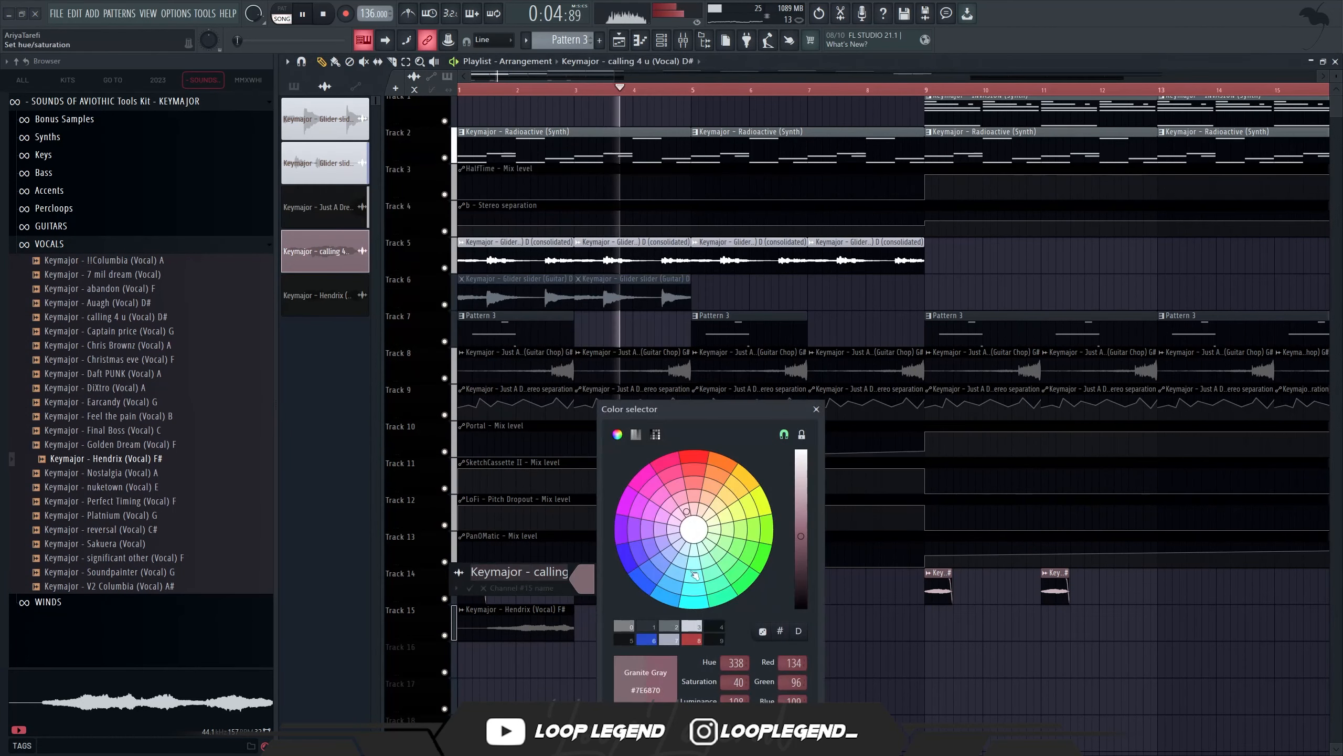
key(Return)
key(Return)
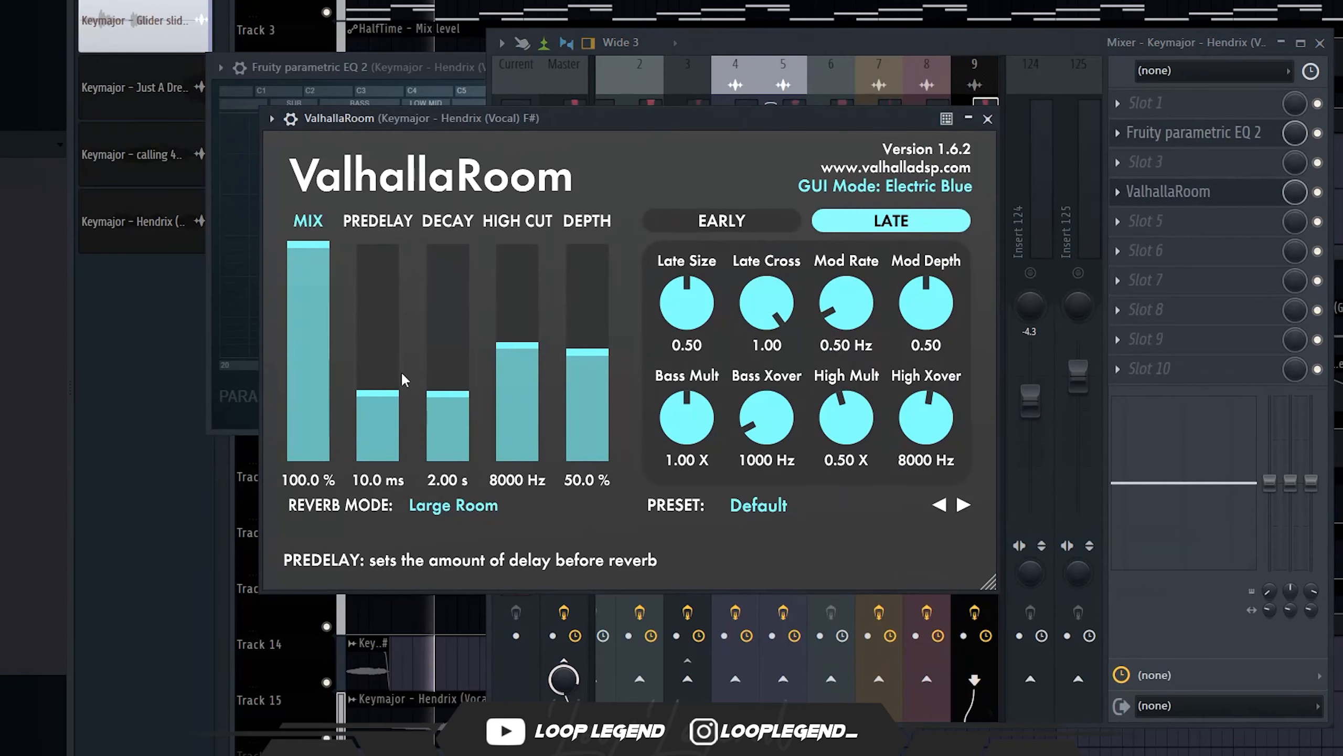
Set ValhallaRoom's mix to 58.9% on the Hendrix vocal's mixer track and adjust Fruity Flanger's mix level.
click(309, 382)
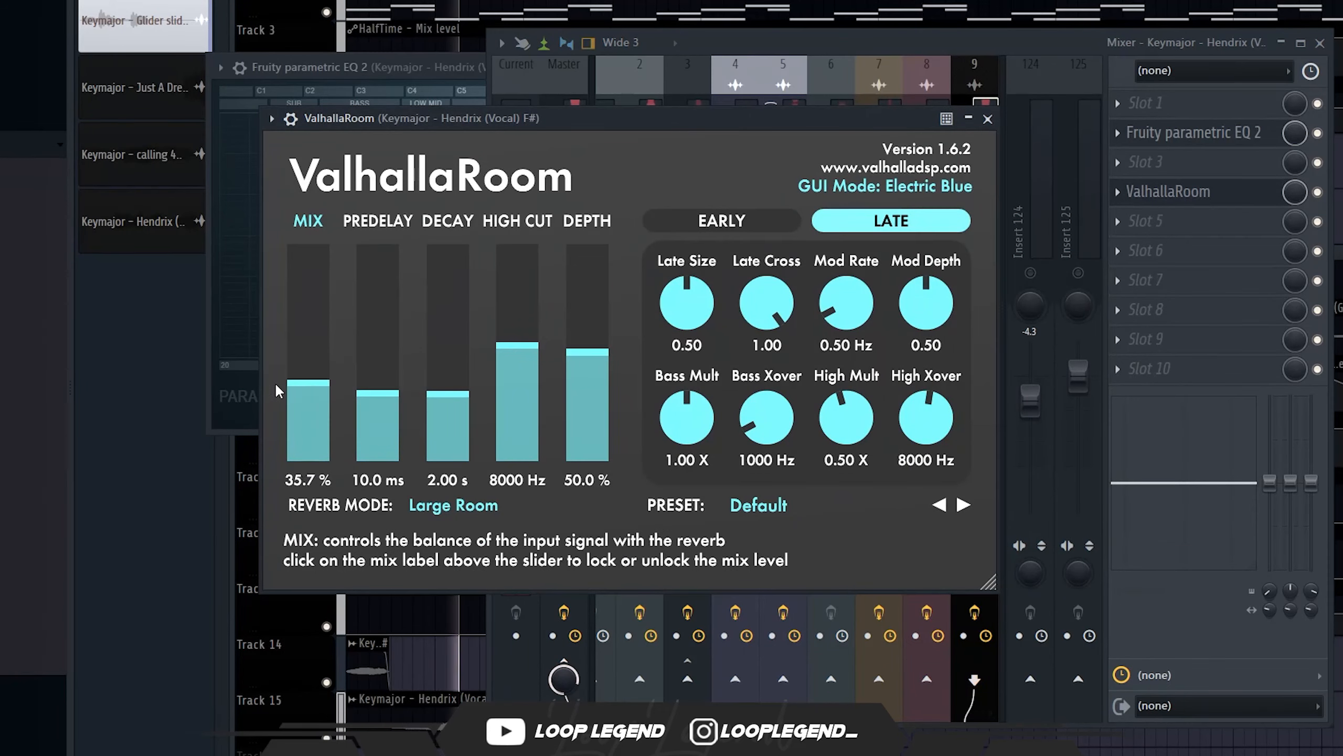
drag(294, 338, 295, 335)
click(1121, 194)
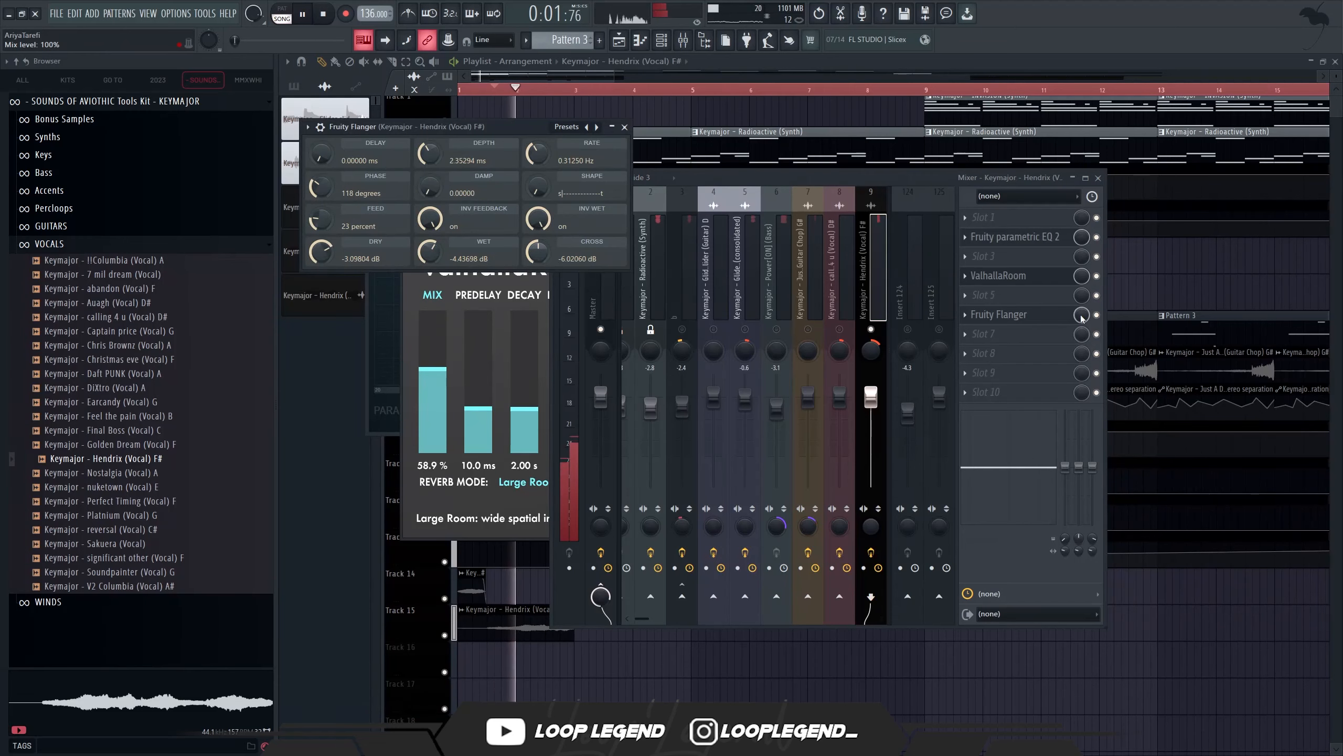
drag(1081, 315, 1081, 320)
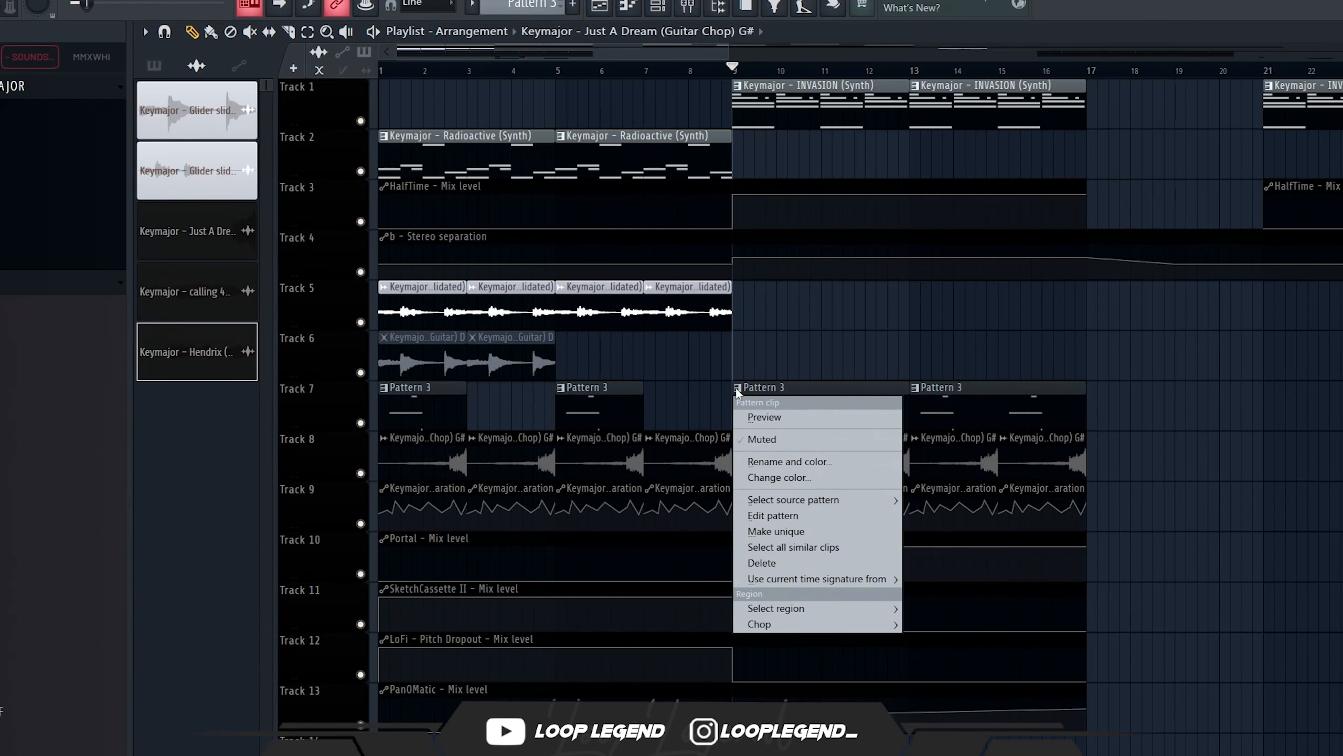
Make the bass pattern clip at bar 9 on Track 7 unique and open its notes for editing.
click(779, 590)
double_click(806, 405)
scroll(812, 411, left, 2)
scroll(339, 460, up, 4)
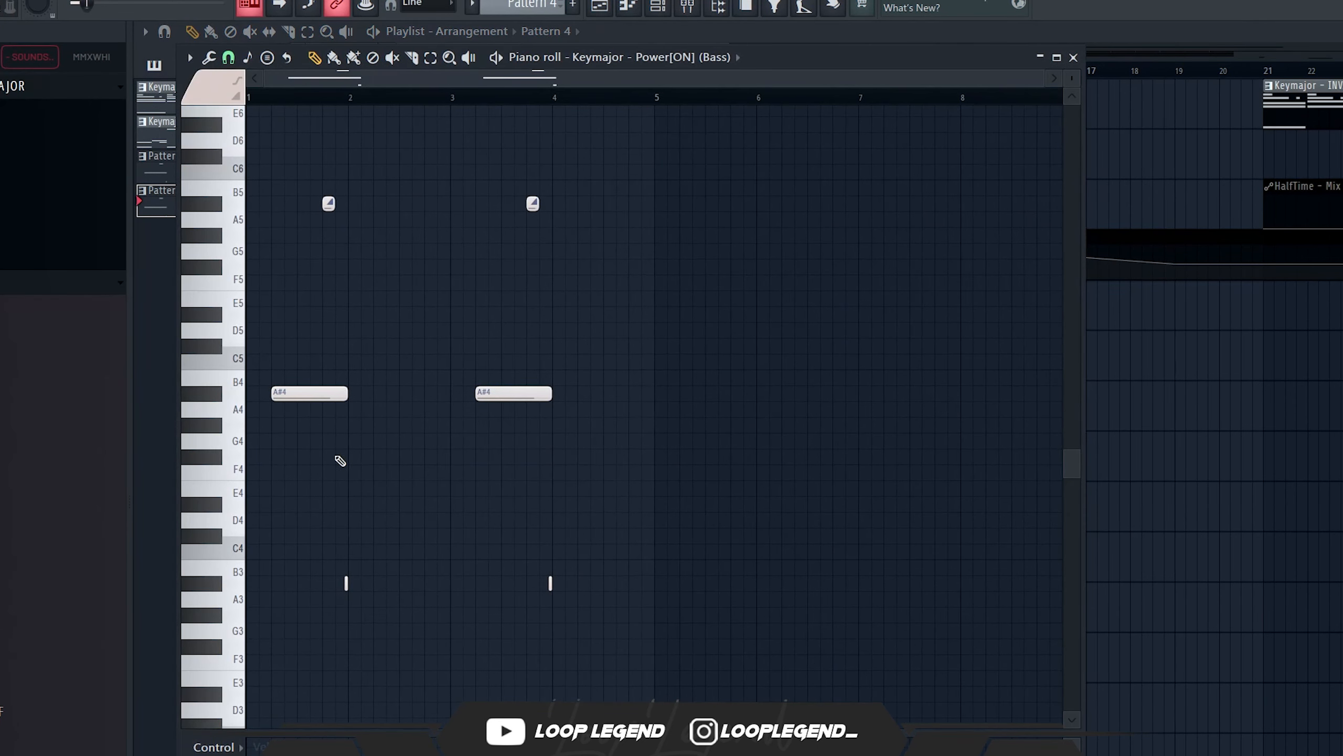
Add an A#5 note at the start and two F#5 notes in bar 2 of the Power[ON] bass pattern, and play it.
scroll(262, 392, up, 3)
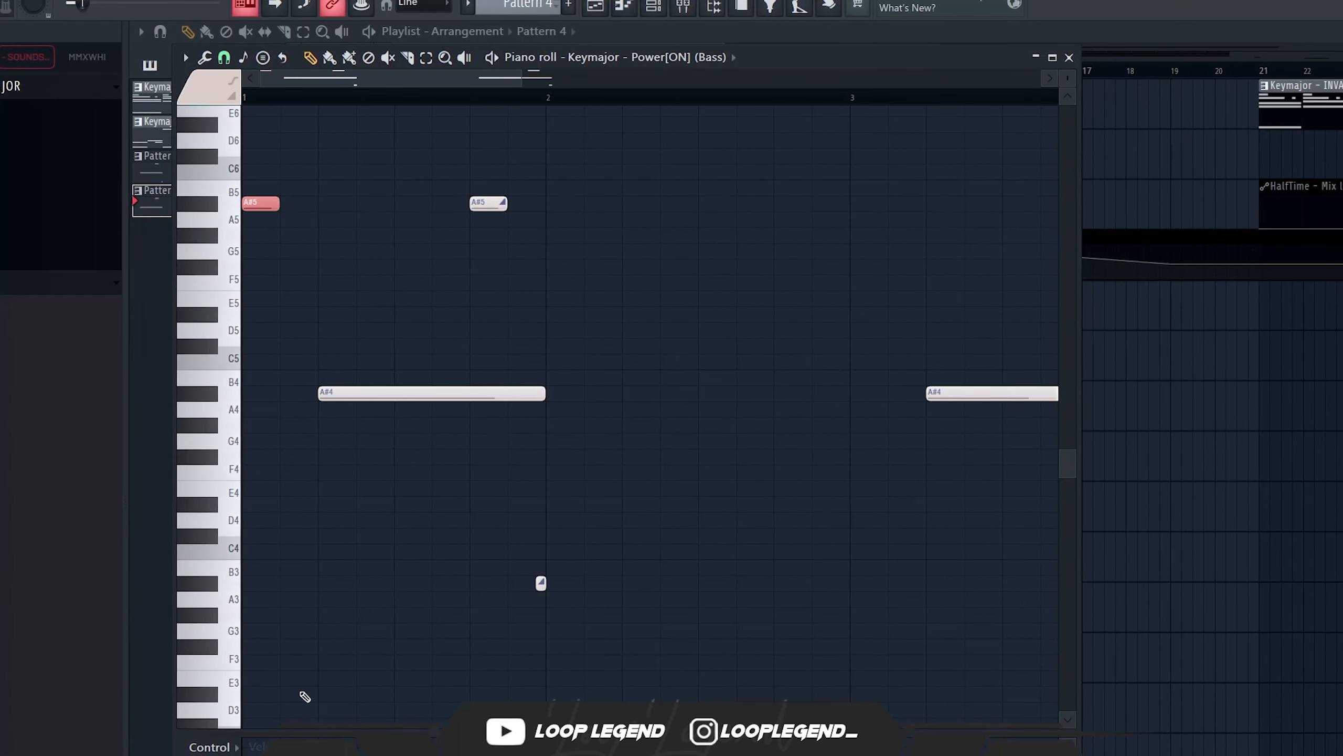
key(space)
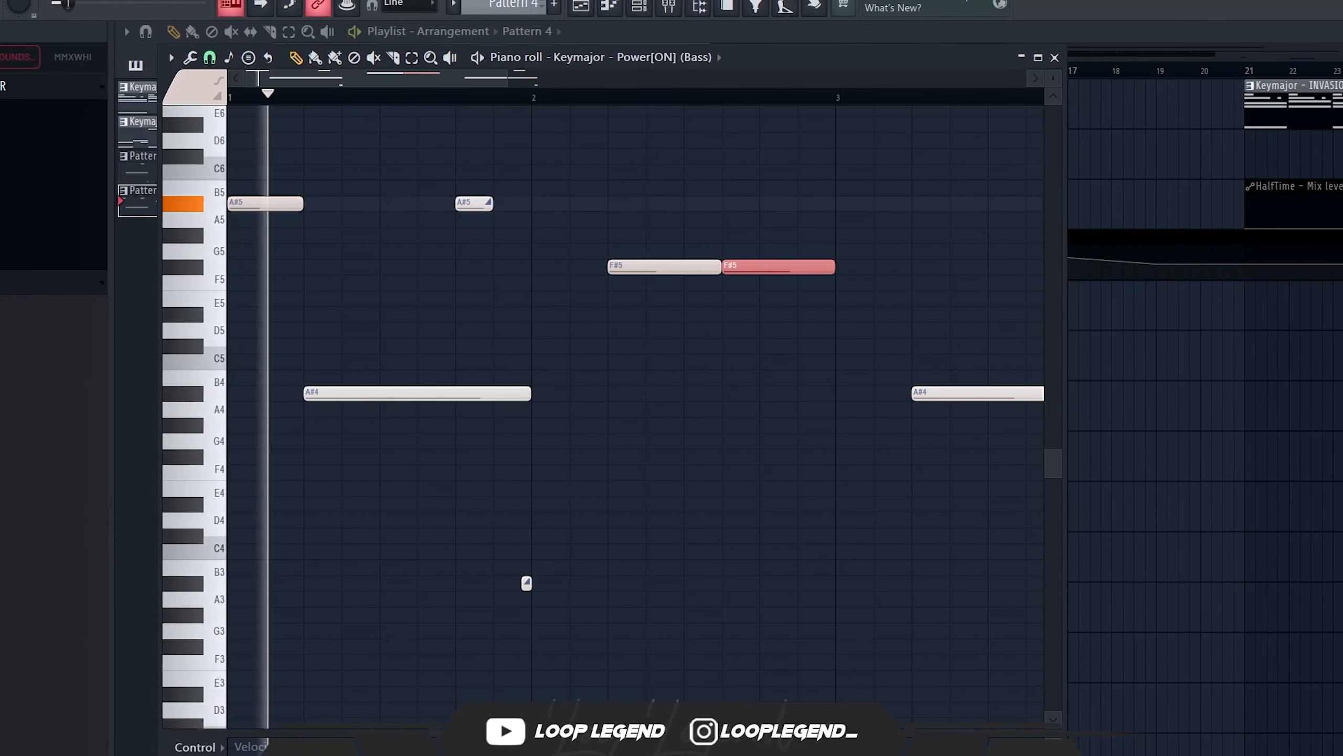
scroll(482, 551, down, 2)
drag(480, 548, 553, 463)
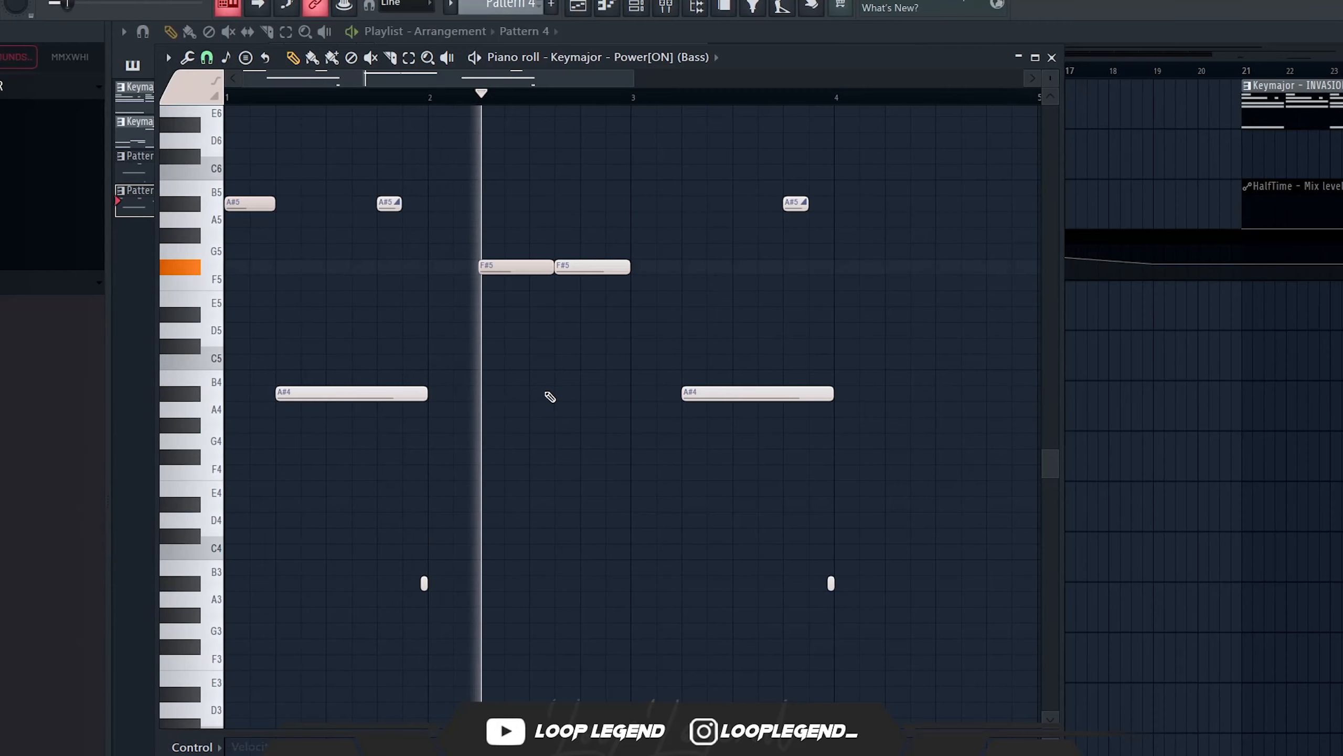
scroll(549, 396, down, 2)
drag(607, 621, 465, 120)
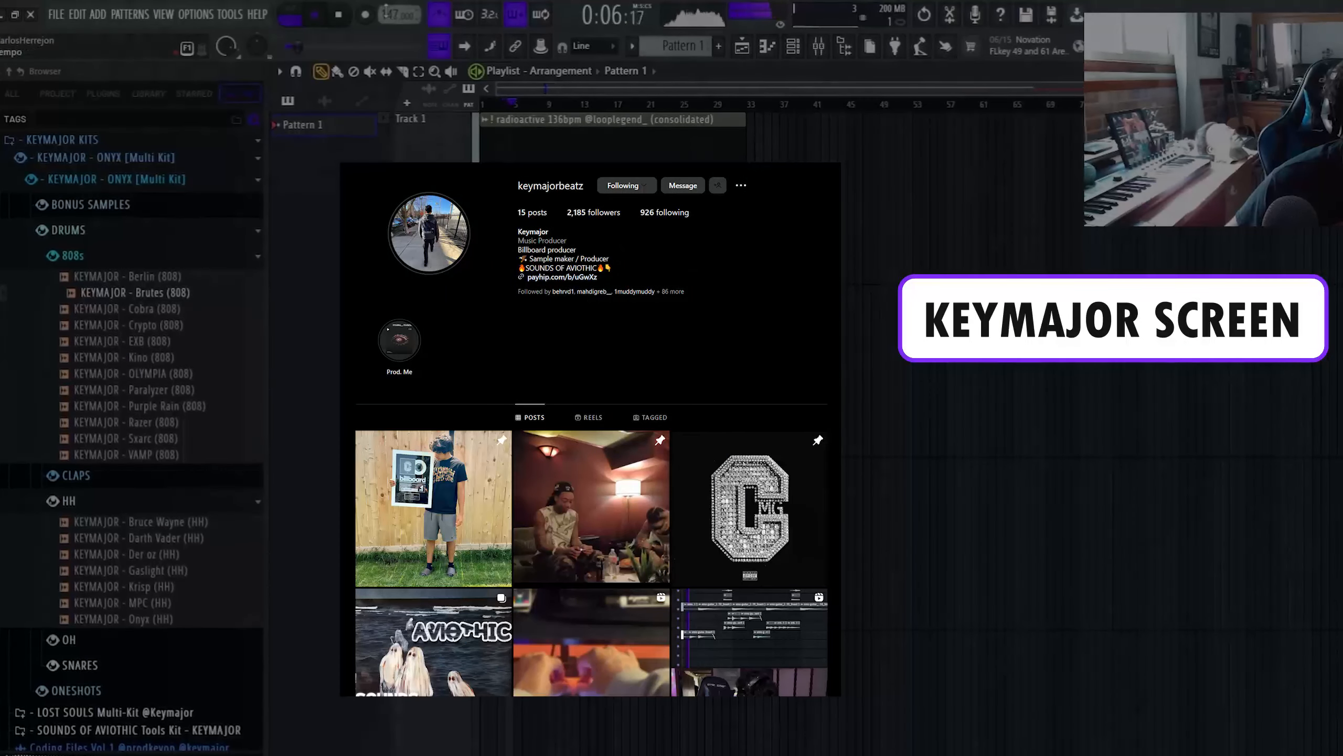
Route the radioactive 136bpm loop to mixer track 1 and cut its low EQ band at 90 Hz to -18.0.
double_click(726, 139)
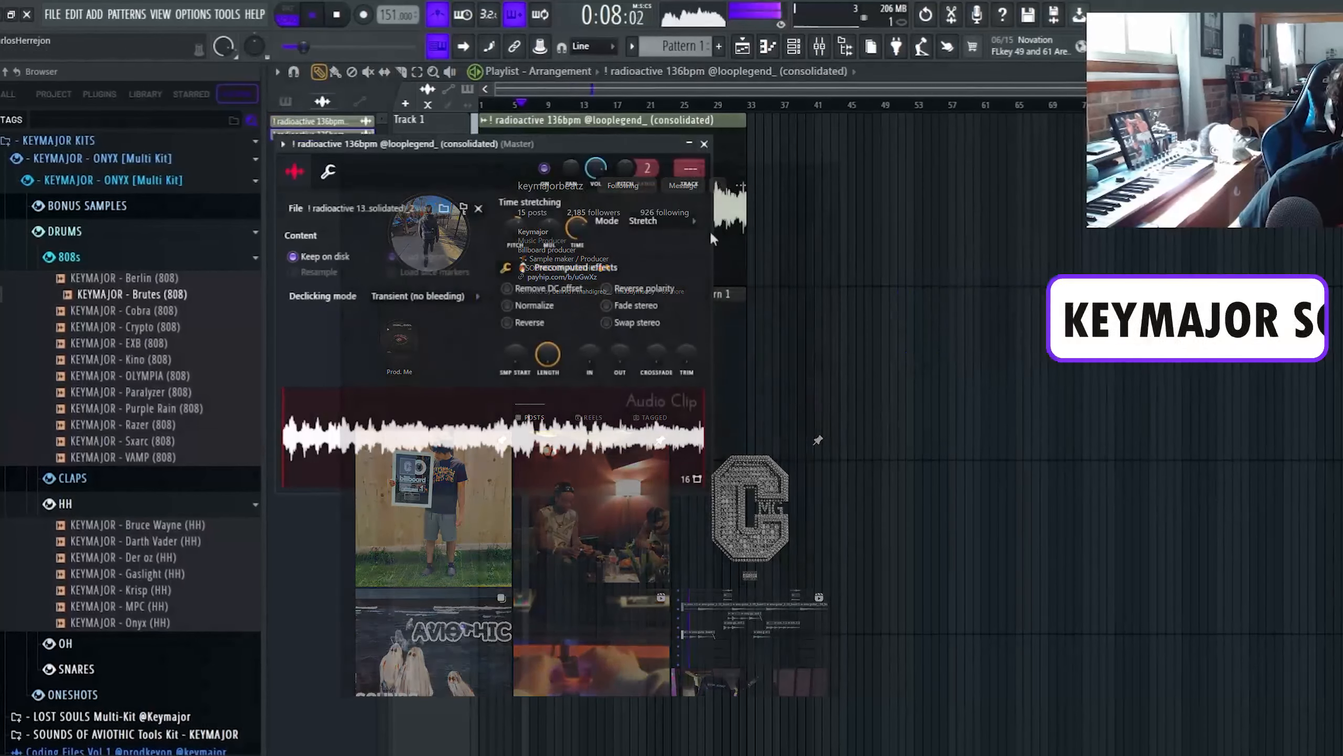
key(ctrl+l)
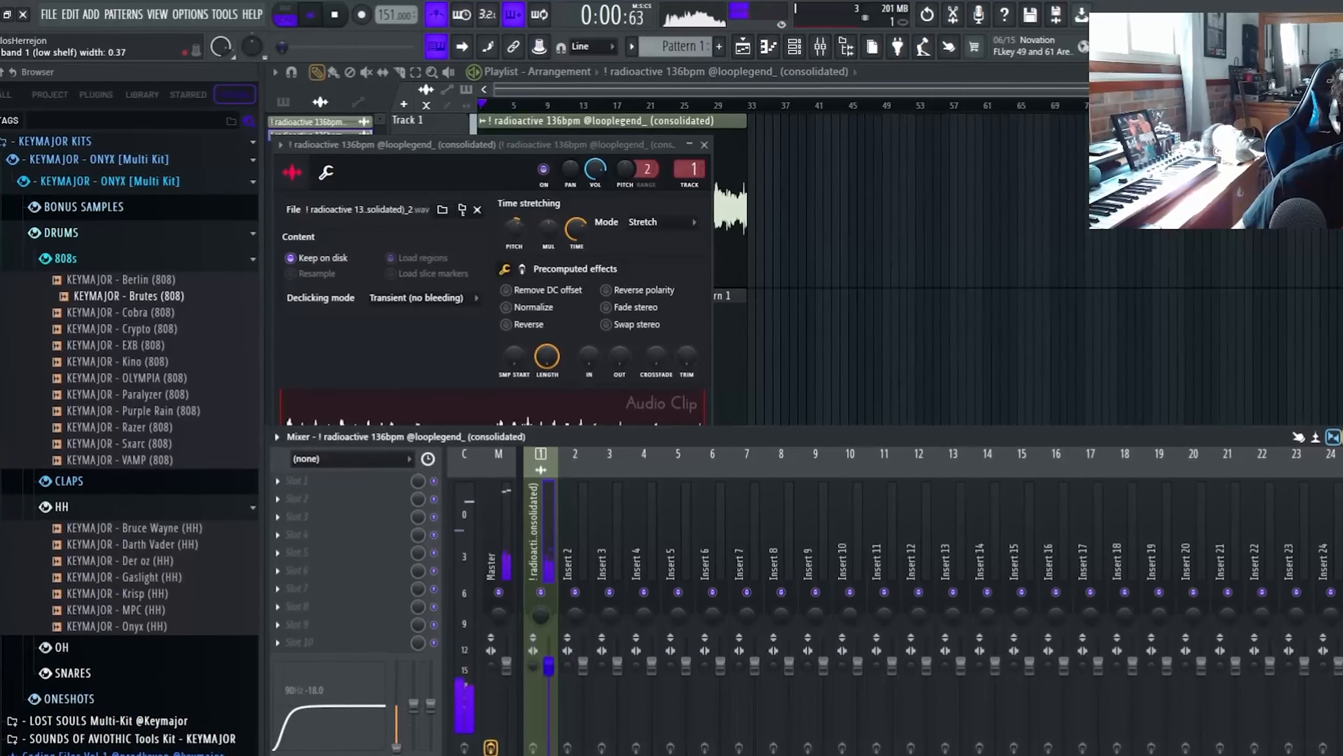
right_click(785, 123)
Show all channels in the channel rack and delete the loop channel that has no mixer track assigned.
click(794, 47)
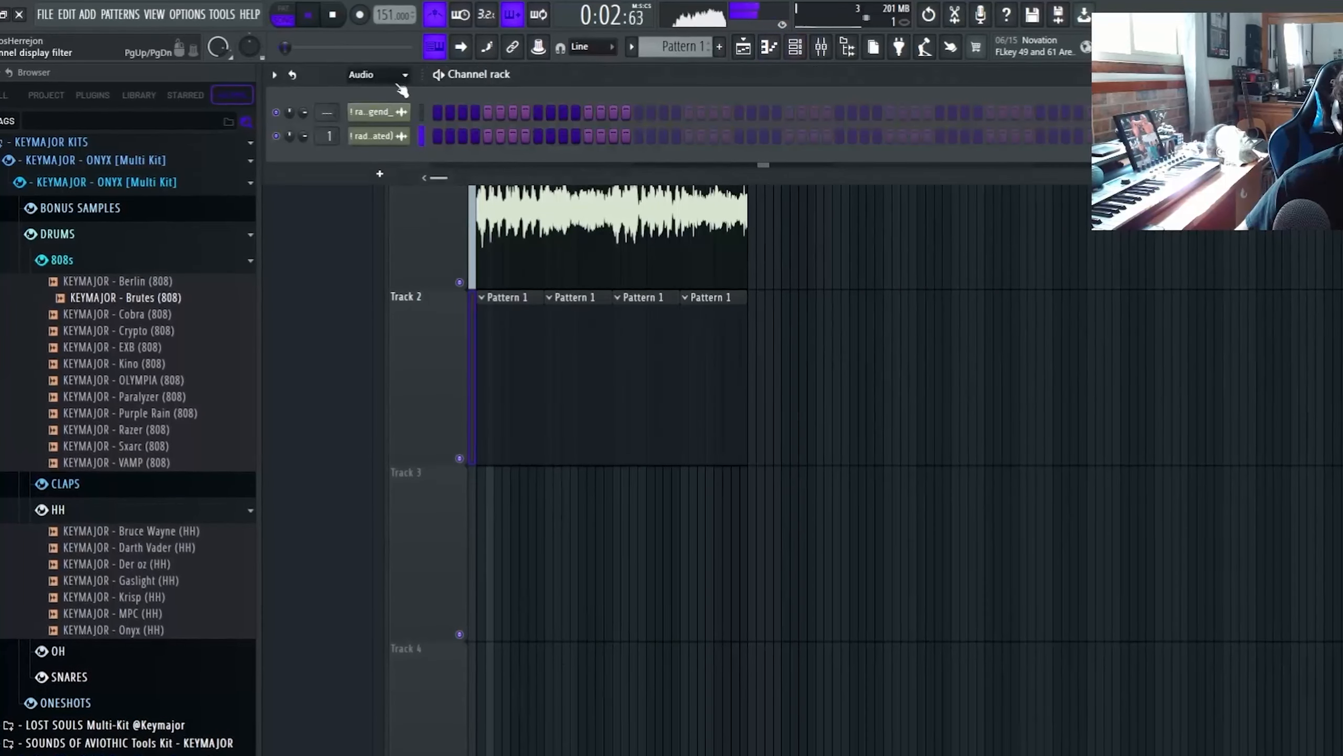
scroll(402, 91, down, 1)
scroll(402, 91, down, 1)
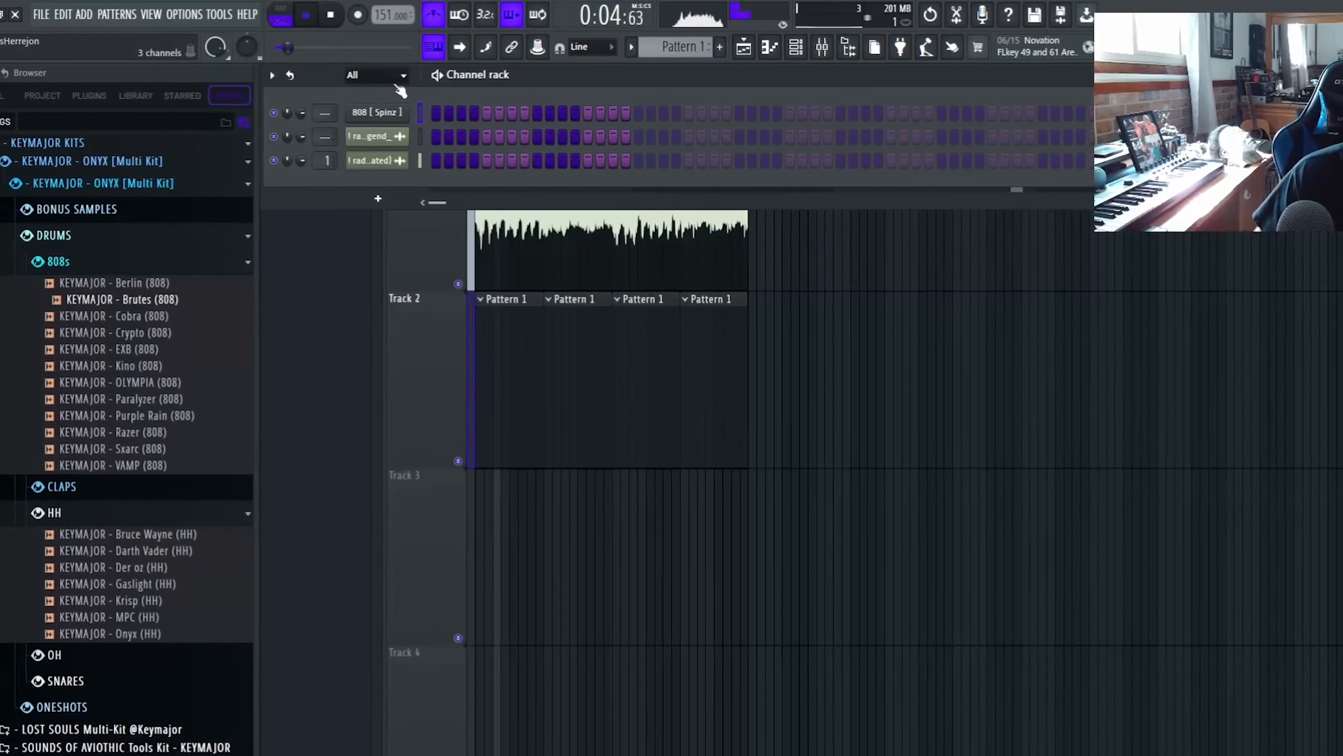
right_click(387, 147)
click(435, 309)
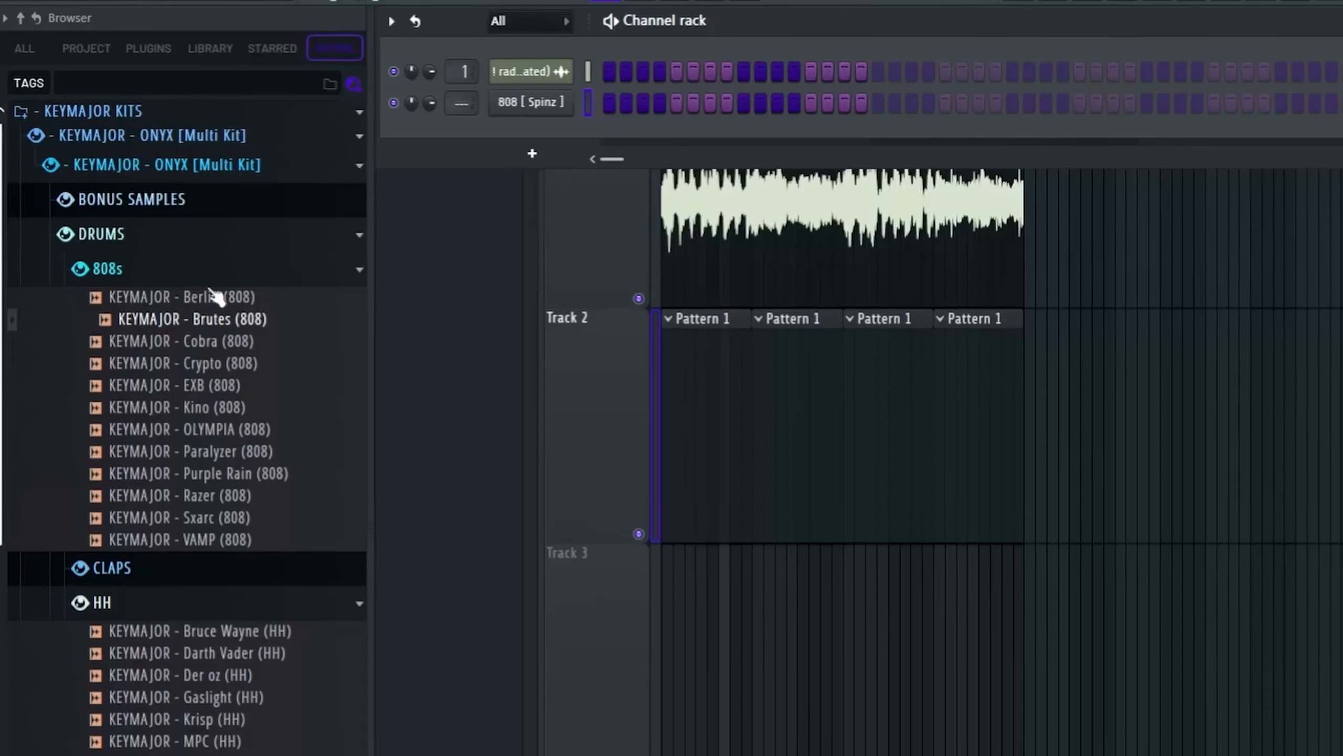
Load KEYMAJOR - Brutes (808) onto the 808 channel and draw a one-bar C#6 note at the start of its pattern.
drag(221, 320, 560, 104)
key(F7)
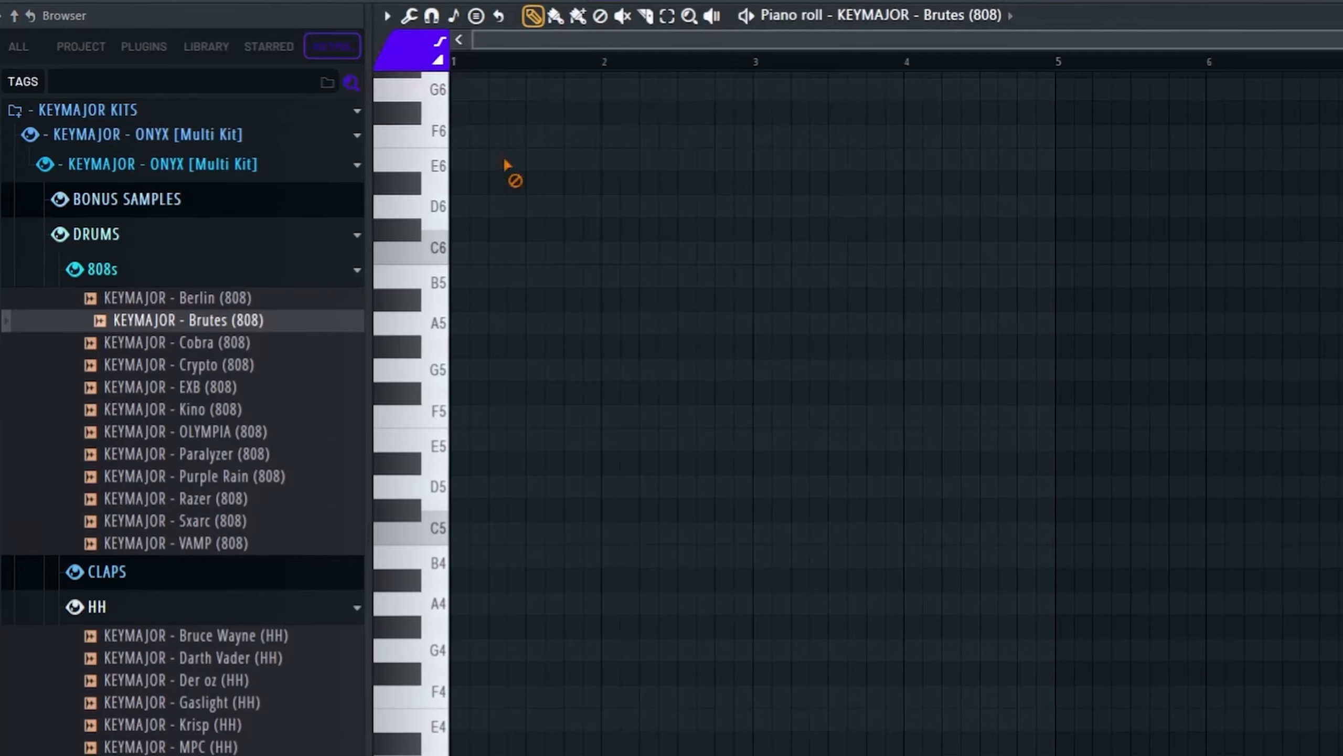
click(458, 230)
key(space)
key(ctrl+l)
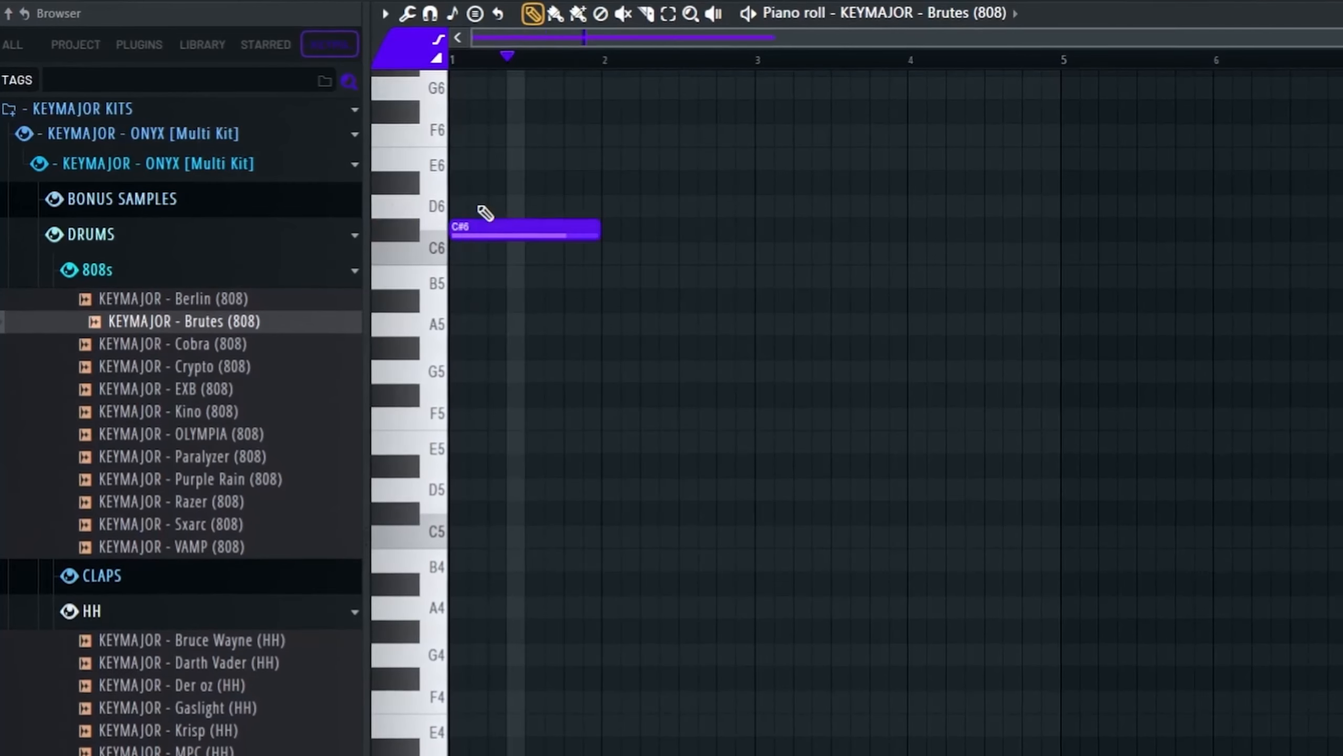
Raise the 808 note an octave to C#7 and build a two-bar rhythm from three C#7 notes and one A6 note.
key(space)
key(ctrl+Up)
key(space)
scroll(478, 207, up, 1)
key(space)
key(space)
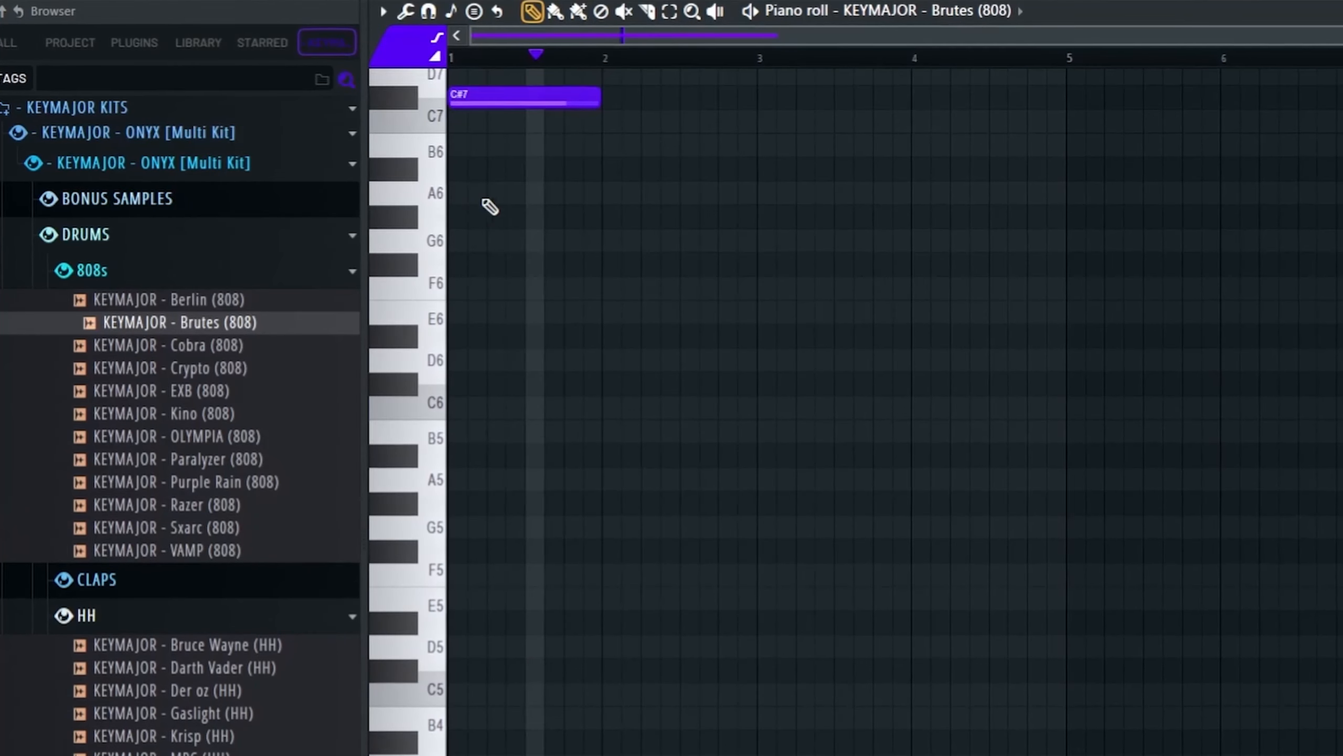
scroll(501, 183, up, 3)
click(510, 194)
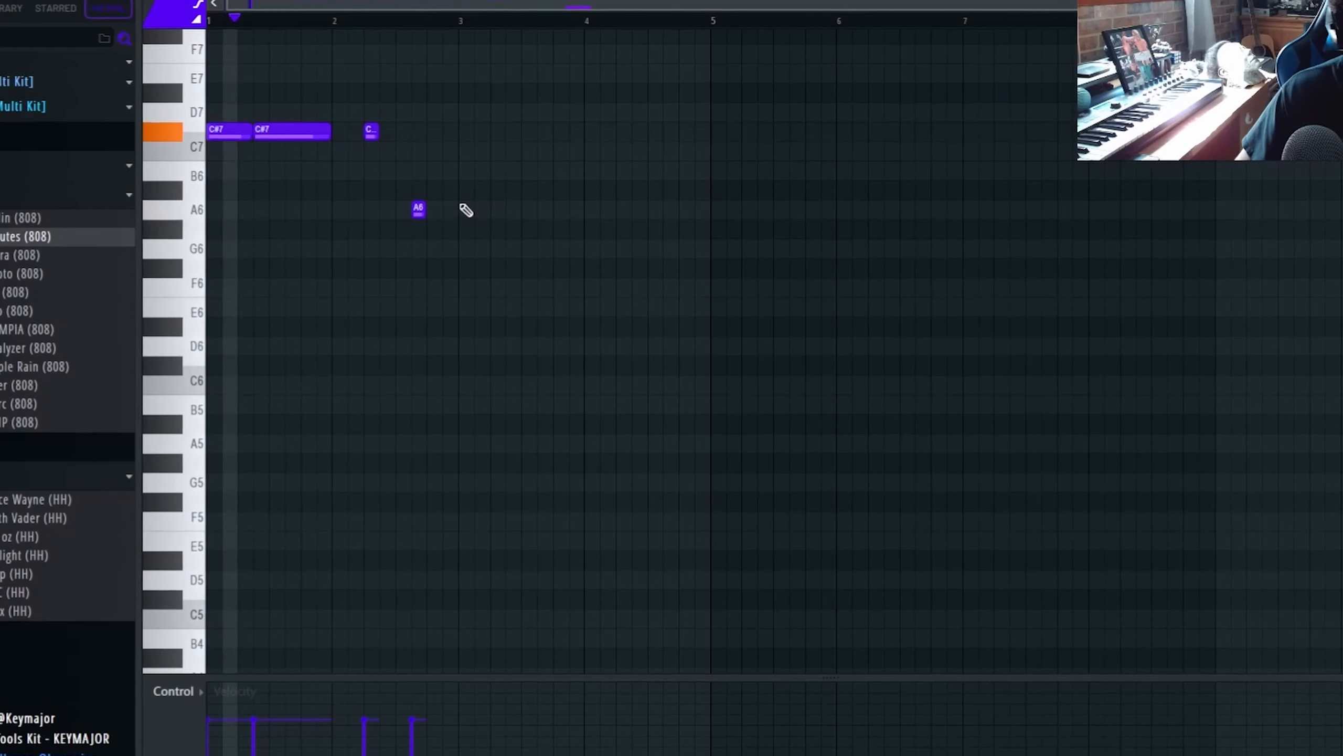
Extend the 808 notes so each reaches the following one, and transpose them down an octave to C#6 and A5.
key(ctrl+l)
key(ctrl+a)
key(ctrl+Down)
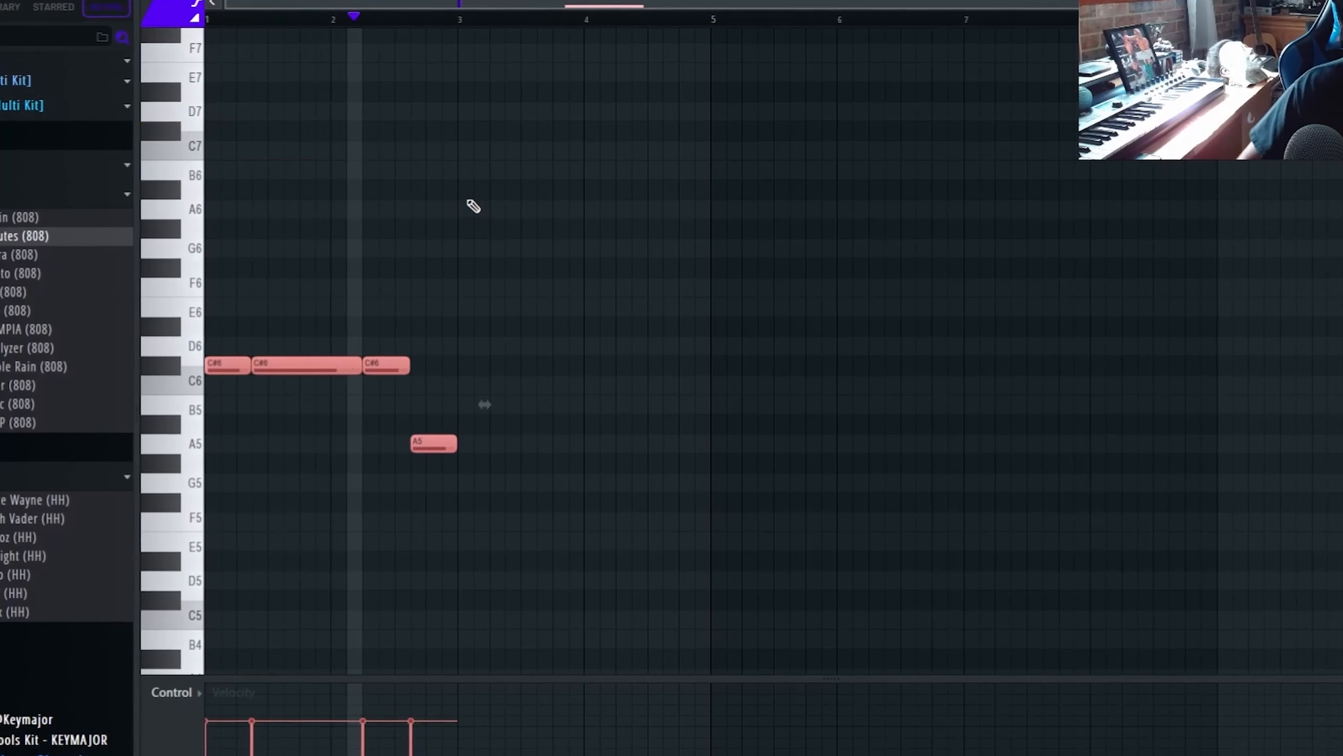
Duplicate the two-bar 808 phrase until it fills eight bars, and lower it another octave to C#5 and A4.
scroll(539, 242, up, 5)
key(ctrl+b)
key(ctrl+Down)
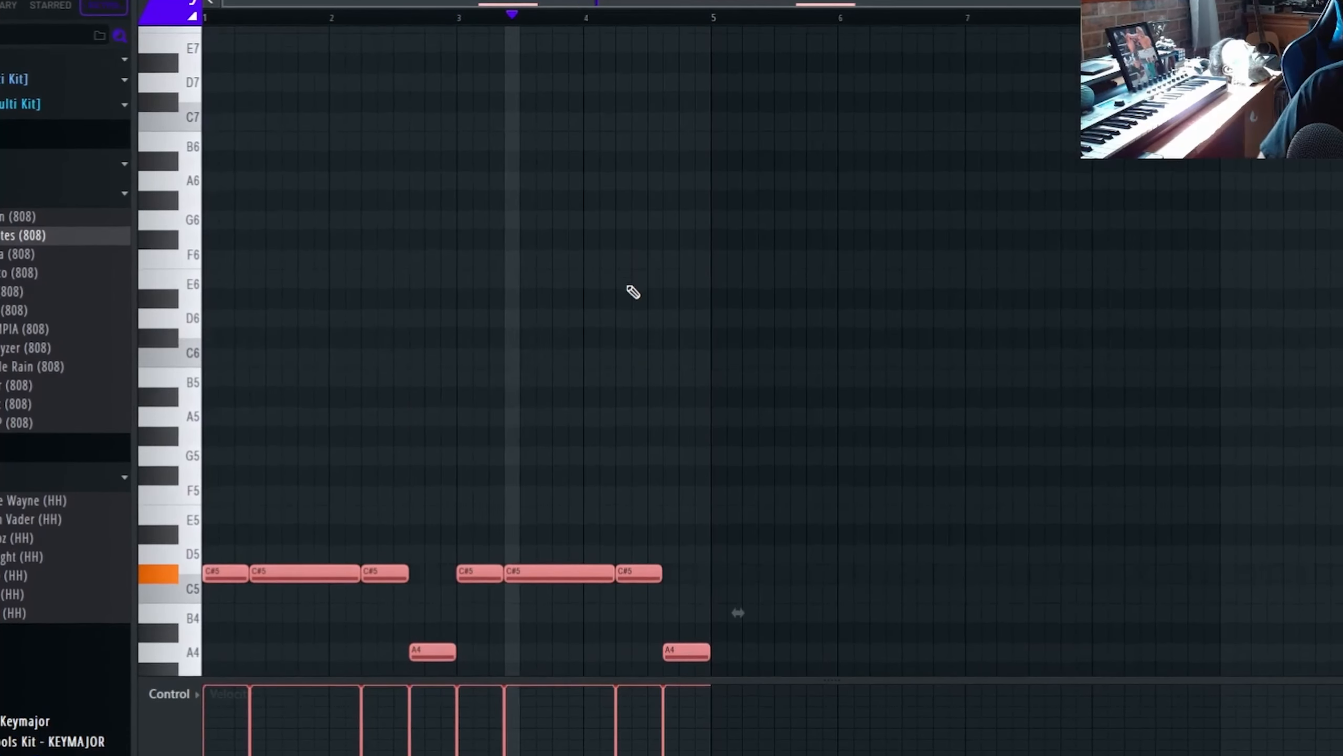
scroll(731, 423, down, 1)
key(ctrl+d)
key(ctrl+b)
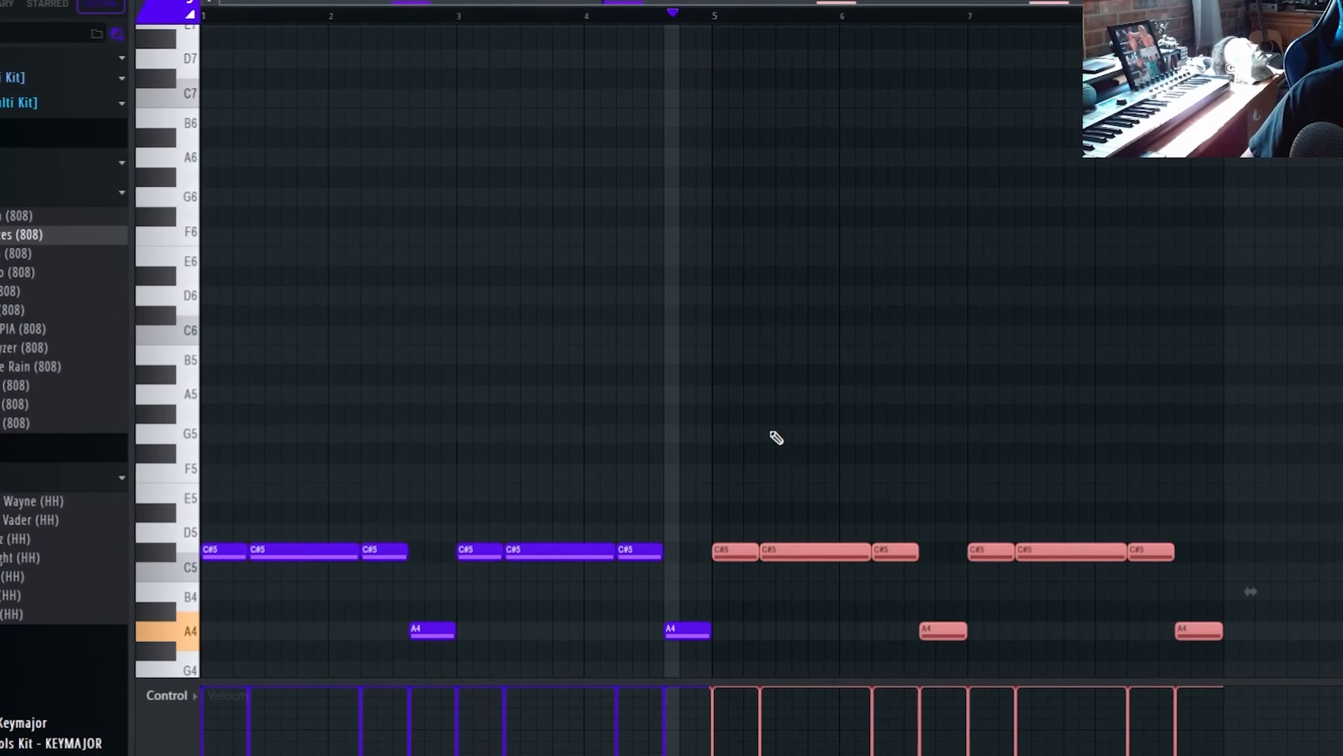
scroll(777, 438, down, 1)
key(ctrl+d)
scroll(791, 423, down, 1)
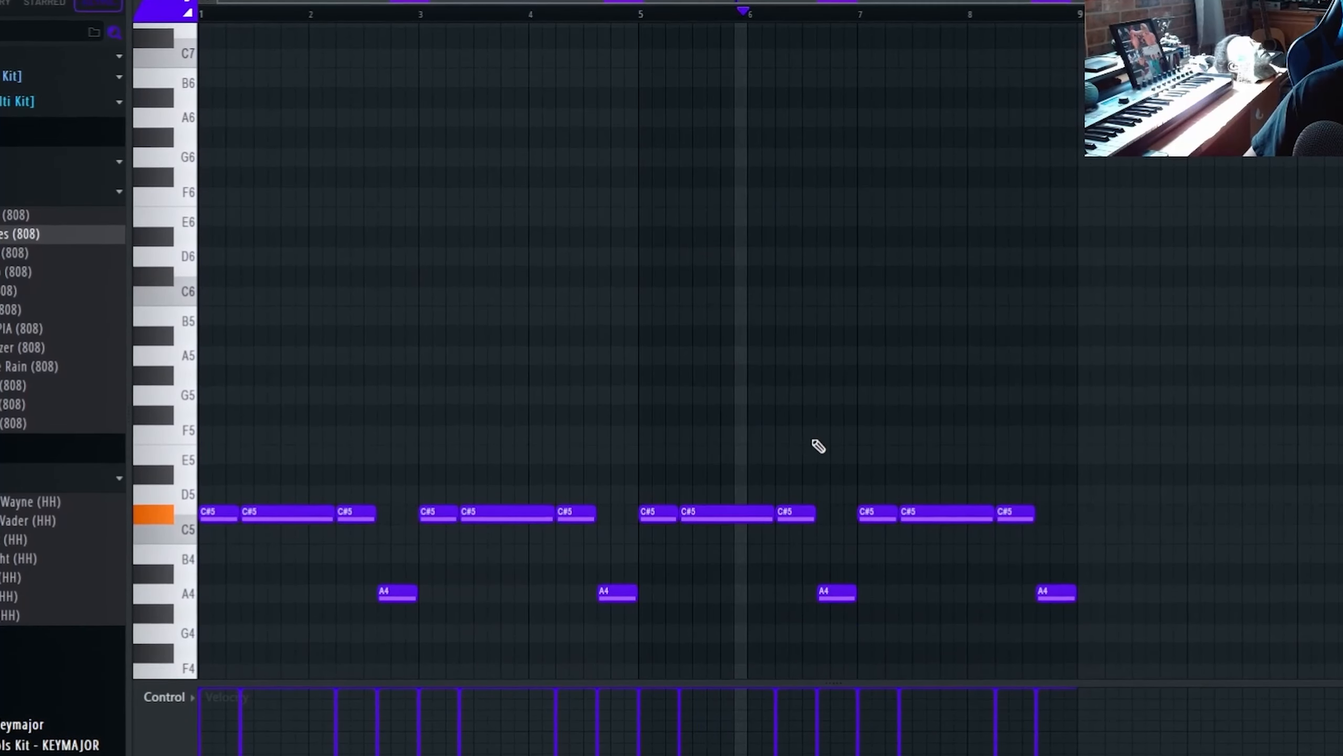
Insert a short C#5 808 note in bar 2 and replace bars 3 to 8 with copies of the revised two-bar phrase.
click(344, 513)
drag(438, 489, 1191, 669)
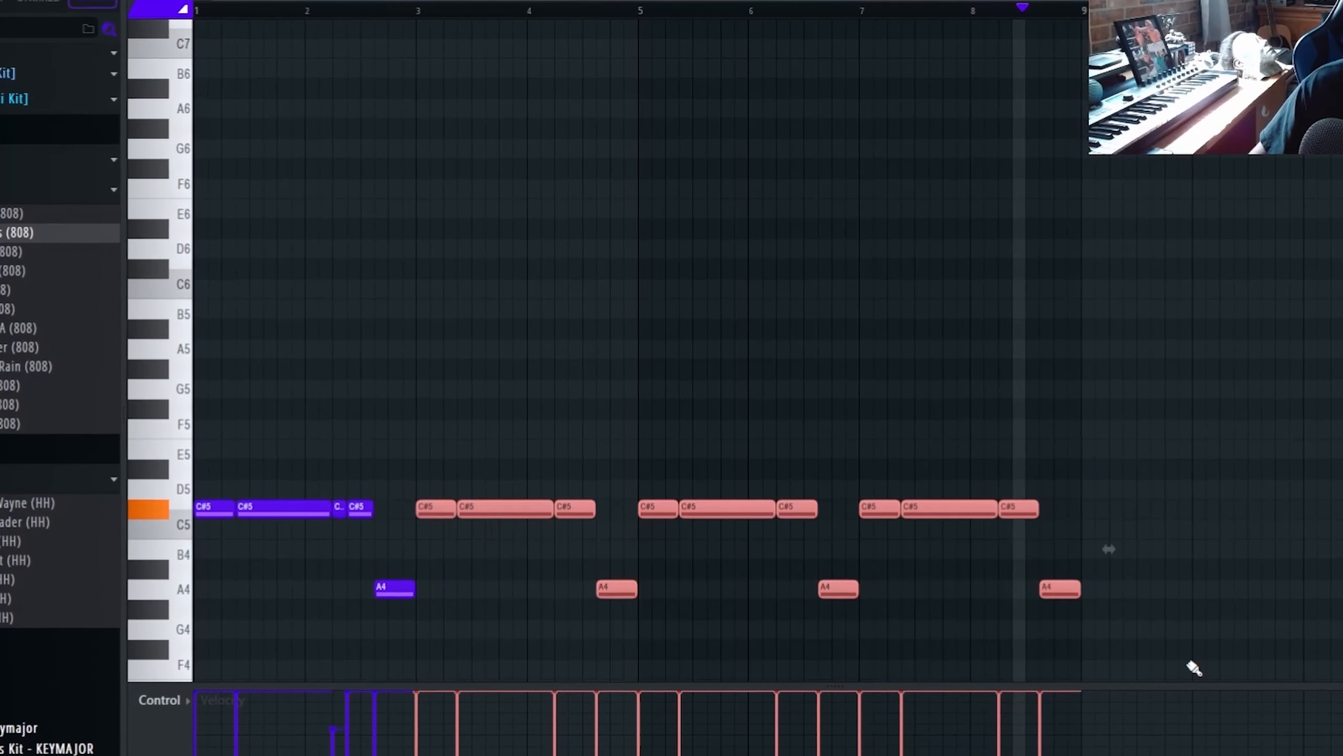
key(Delete)
key(ctrl+b)
key(ctrl+b)
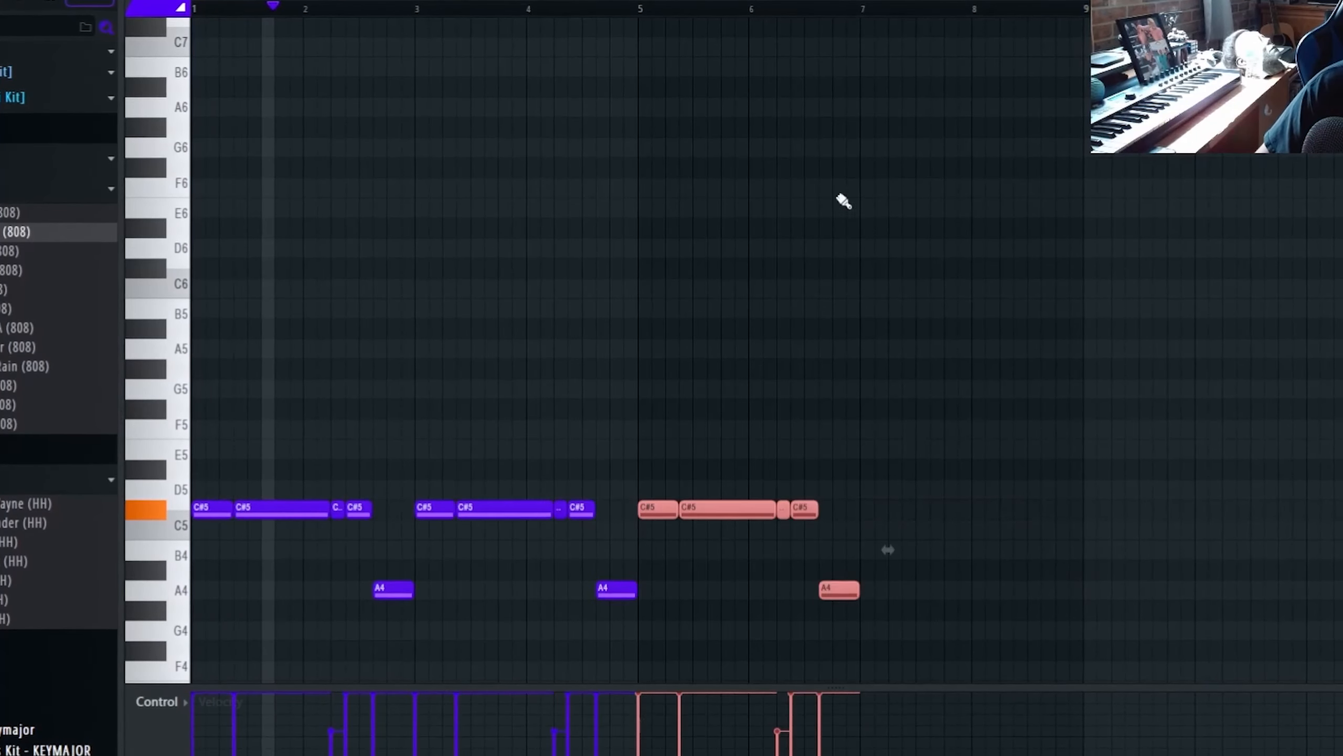
key(F9)
drag(457, 670, 456, 686)
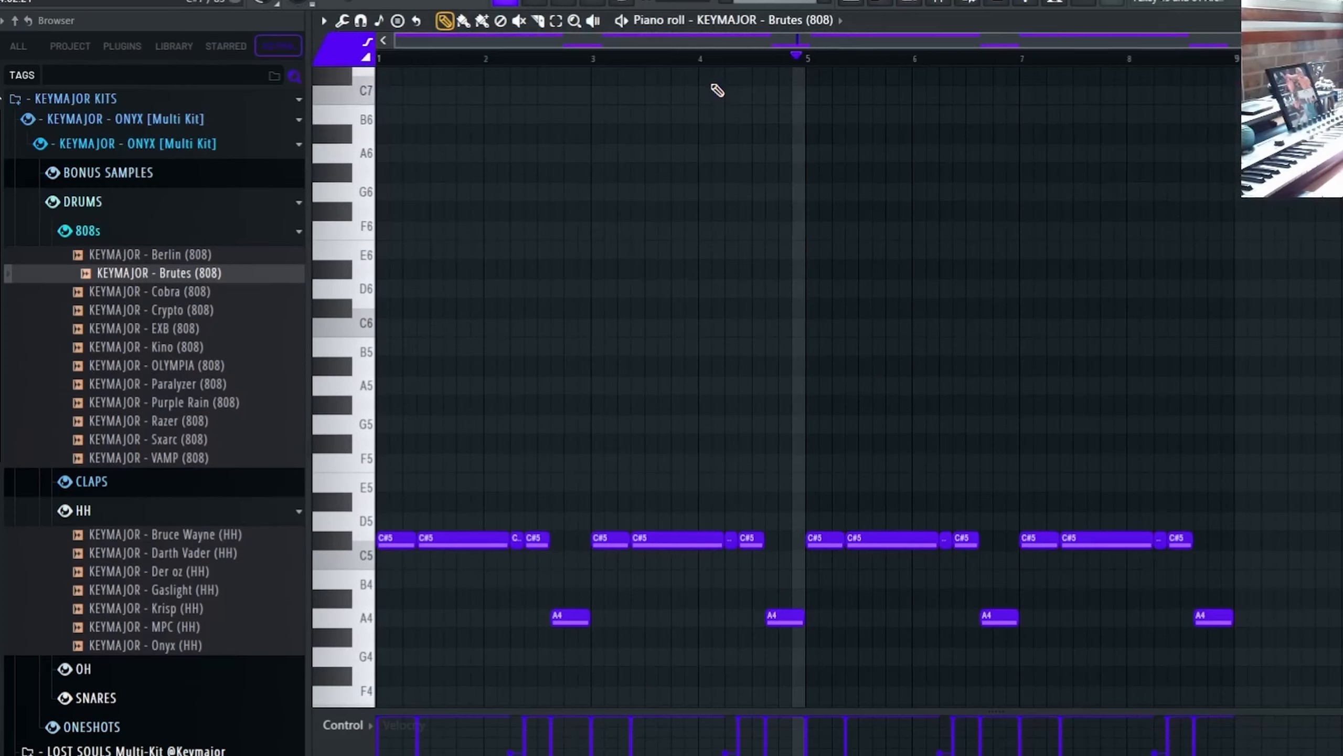
ctrl+right_click(721, 93)
Add KEYMAJOR - BEST (CLAP) as a new channel below the 808 and open its piano roll.
key(F6)
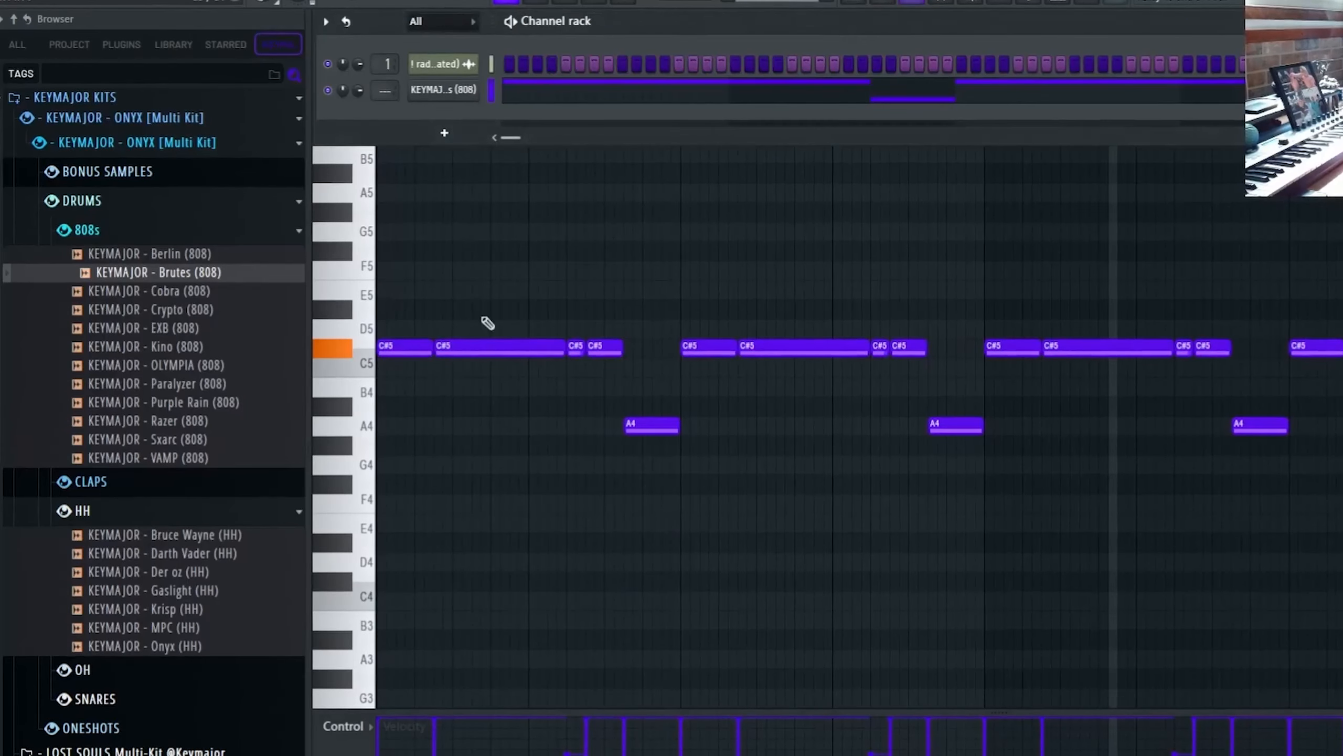
click(163, 231)
click(160, 259)
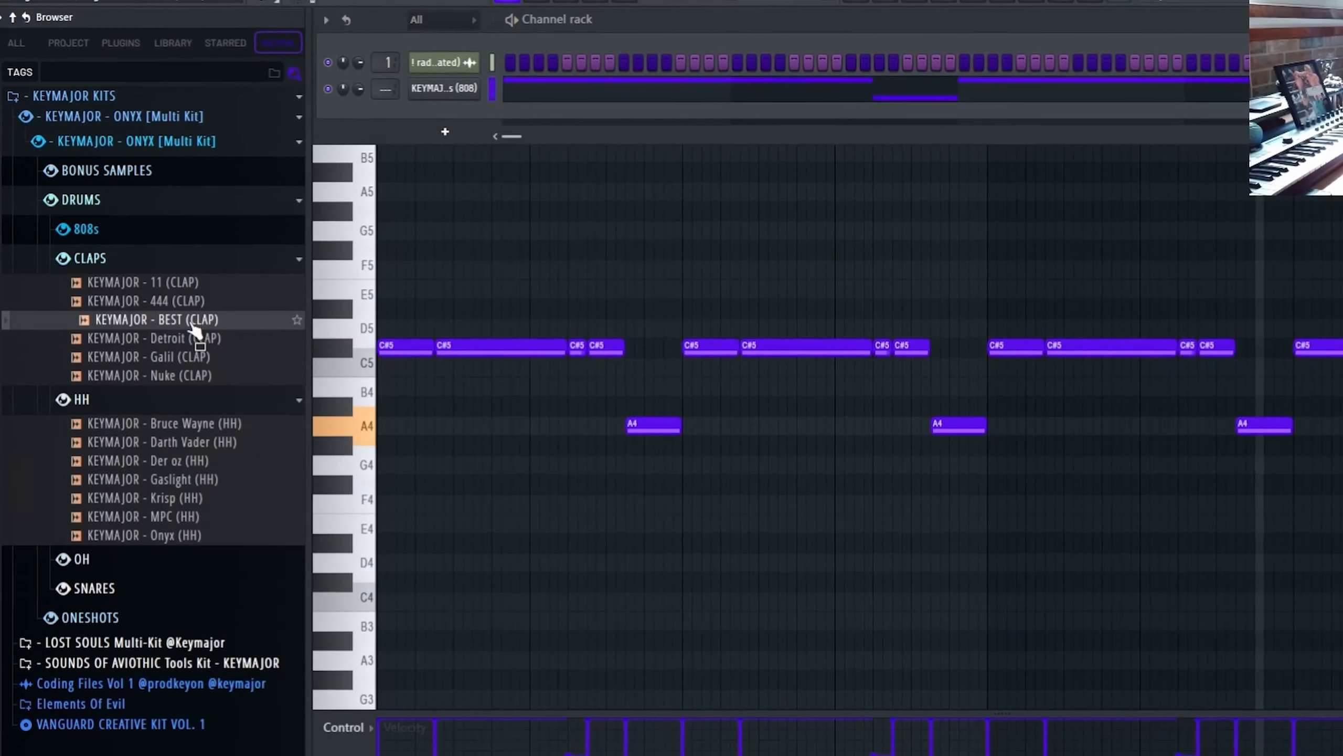
drag(476, 108, 477, 108)
right_click(479, 106)
click(484, 113)
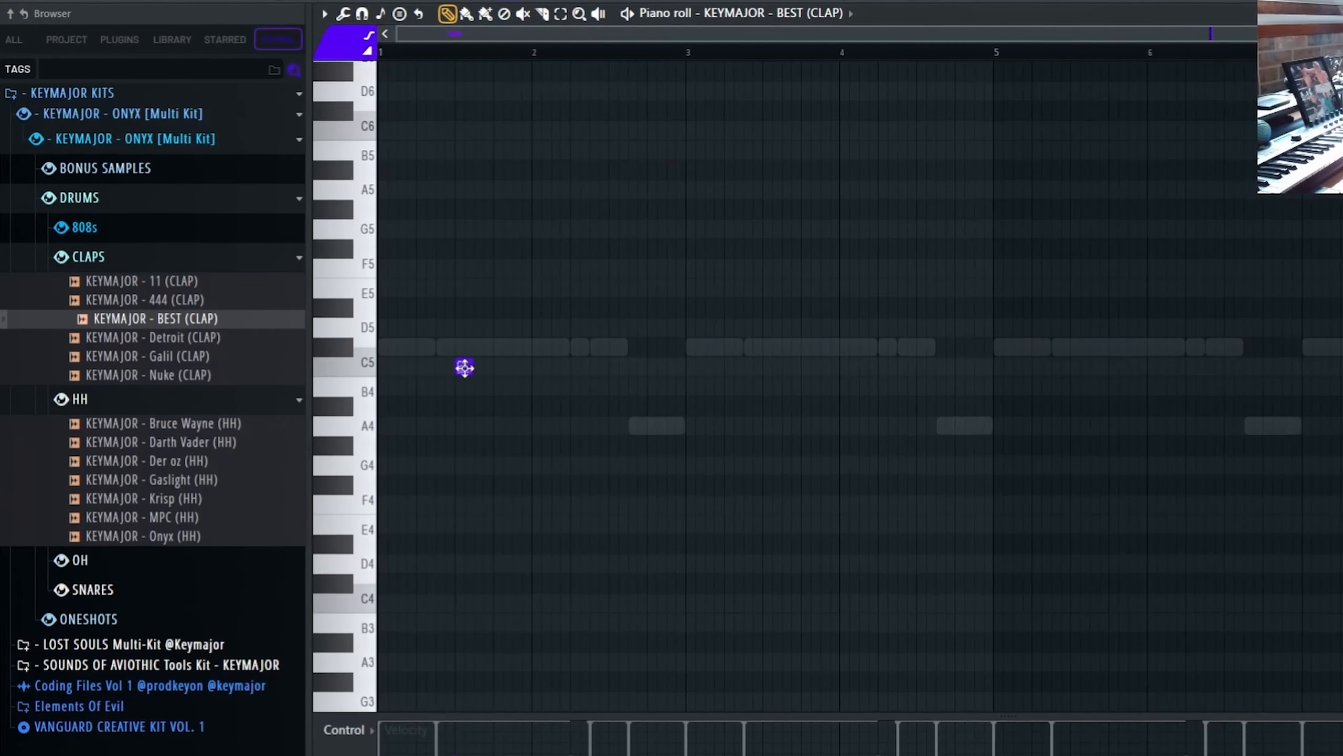
Place a C5 clap on beat 3 of bar 1, repeat it every bar through bar 8, and shorten the notes.
drag(472, 368, 609, 383)
key(ctrl+b)
key(ctrl+a)
key(ctrl+b)
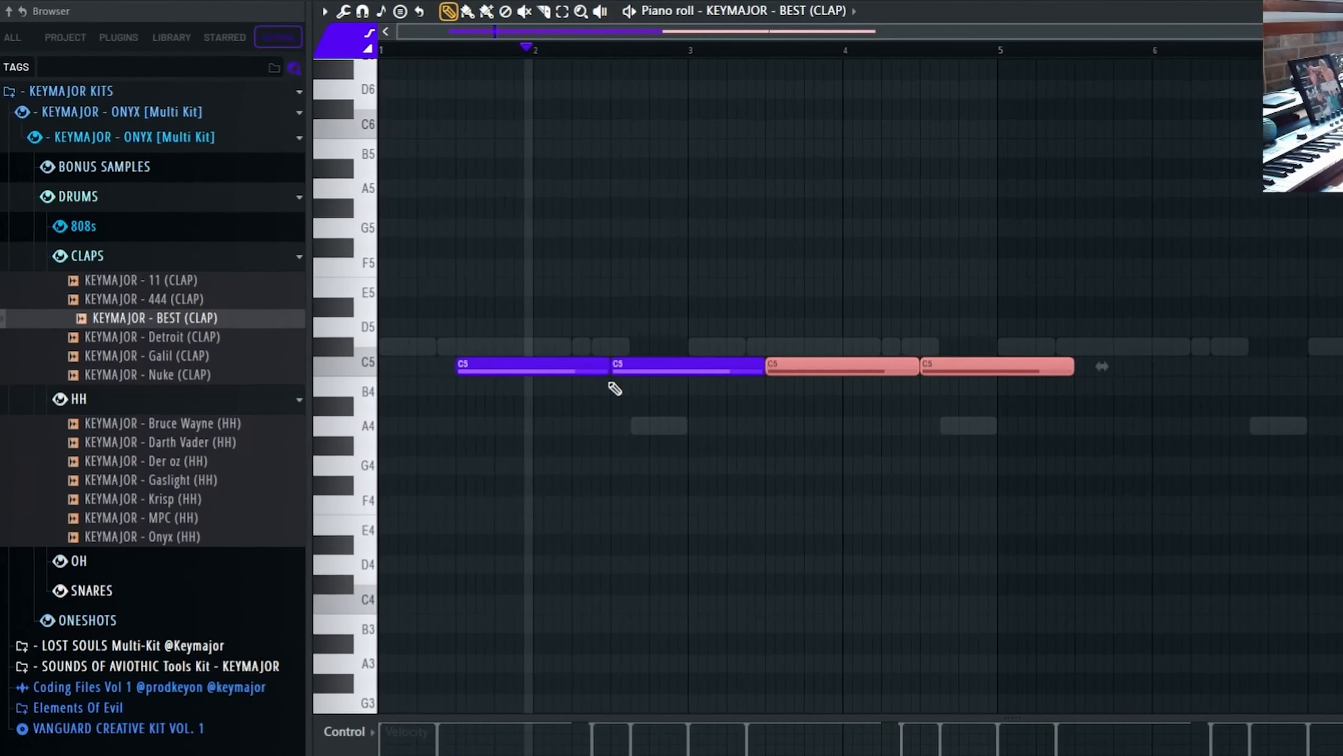
key(ctrl+a)
key(ctrl+b)
key(ctrl+a)
key(shift+d)
key(ctrl+d)
Add KEYMAJOR - Bruce Wayne (HH) as a new channel and fill its pattern with a C5 hit on every second step.
key(F6)
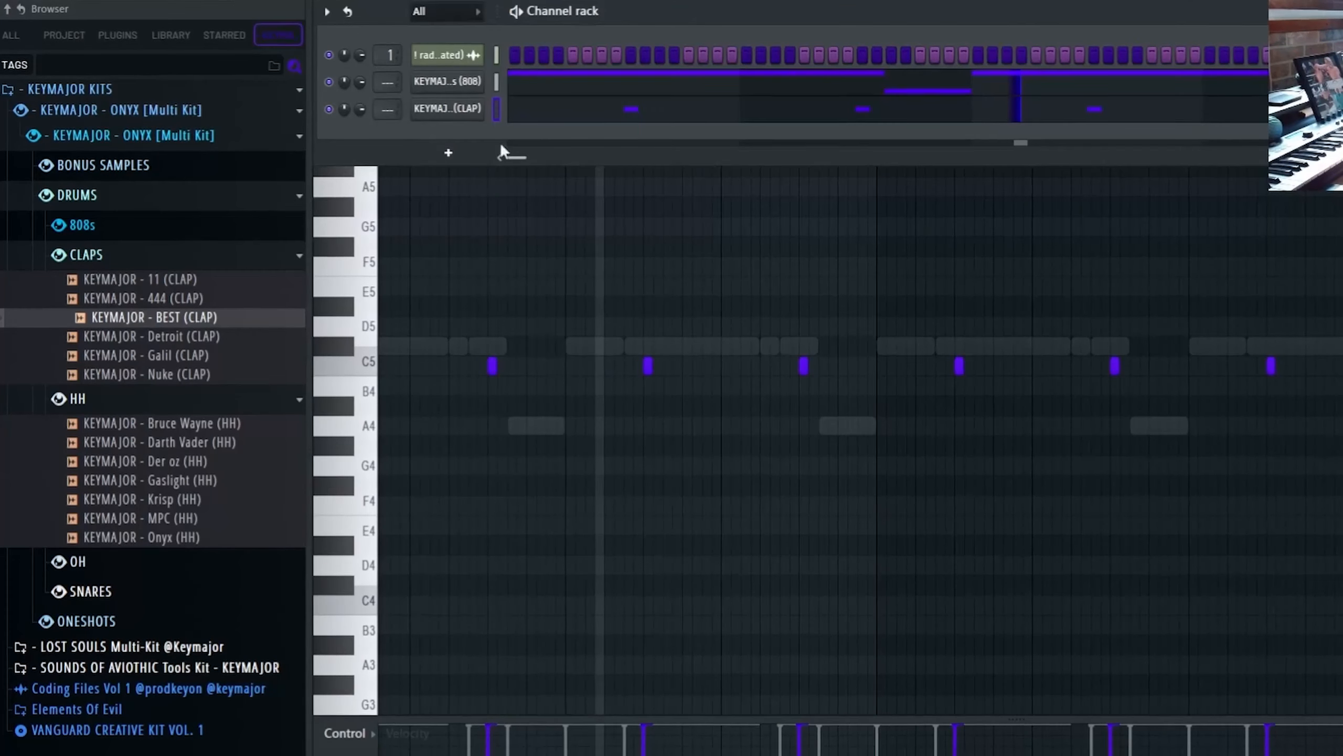
click(148, 258)
click(151, 309)
drag(150, 309, 423, 124)
right_click(421, 124)
click(522, 133)
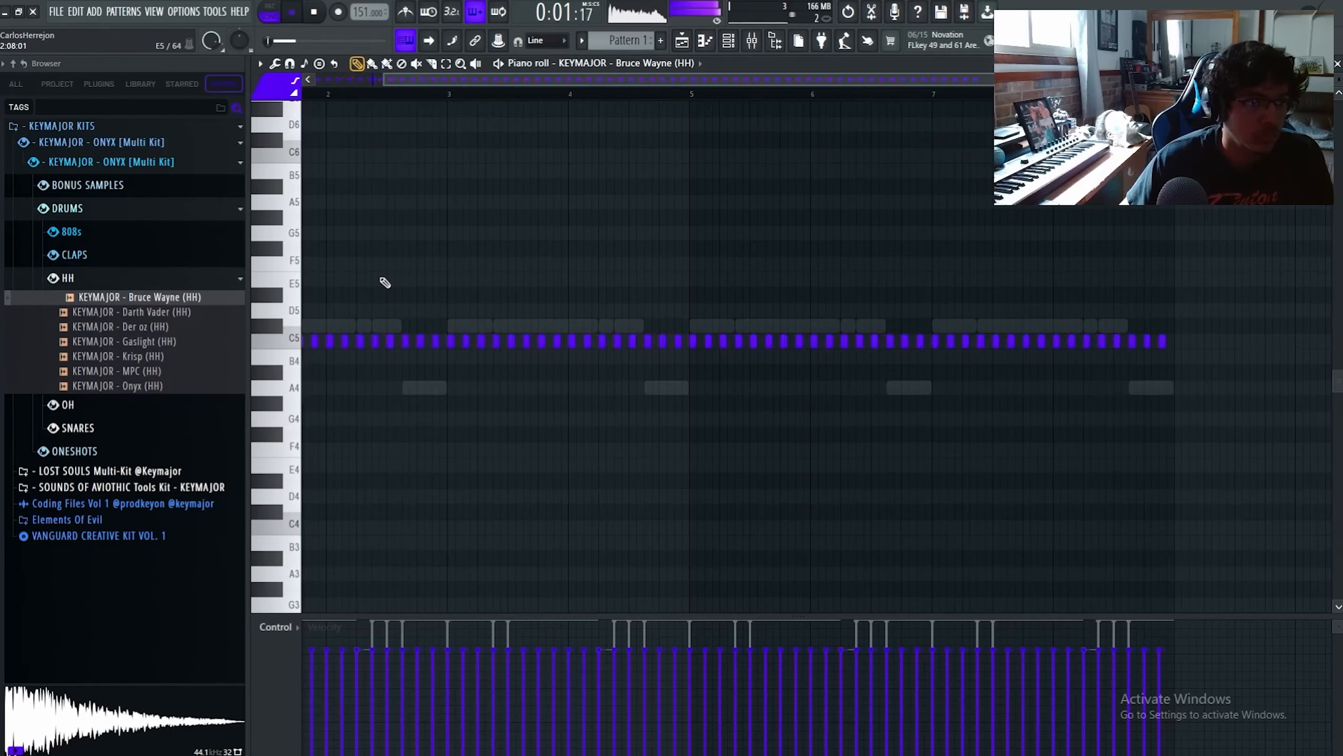
Rework the hi-hats into a four-bar pattern with rolls and pitch changes to A#4 and G#4, and remove the C#5 roll in bar 4.
click(545, 41)
drag(623, 210, 303, 390)
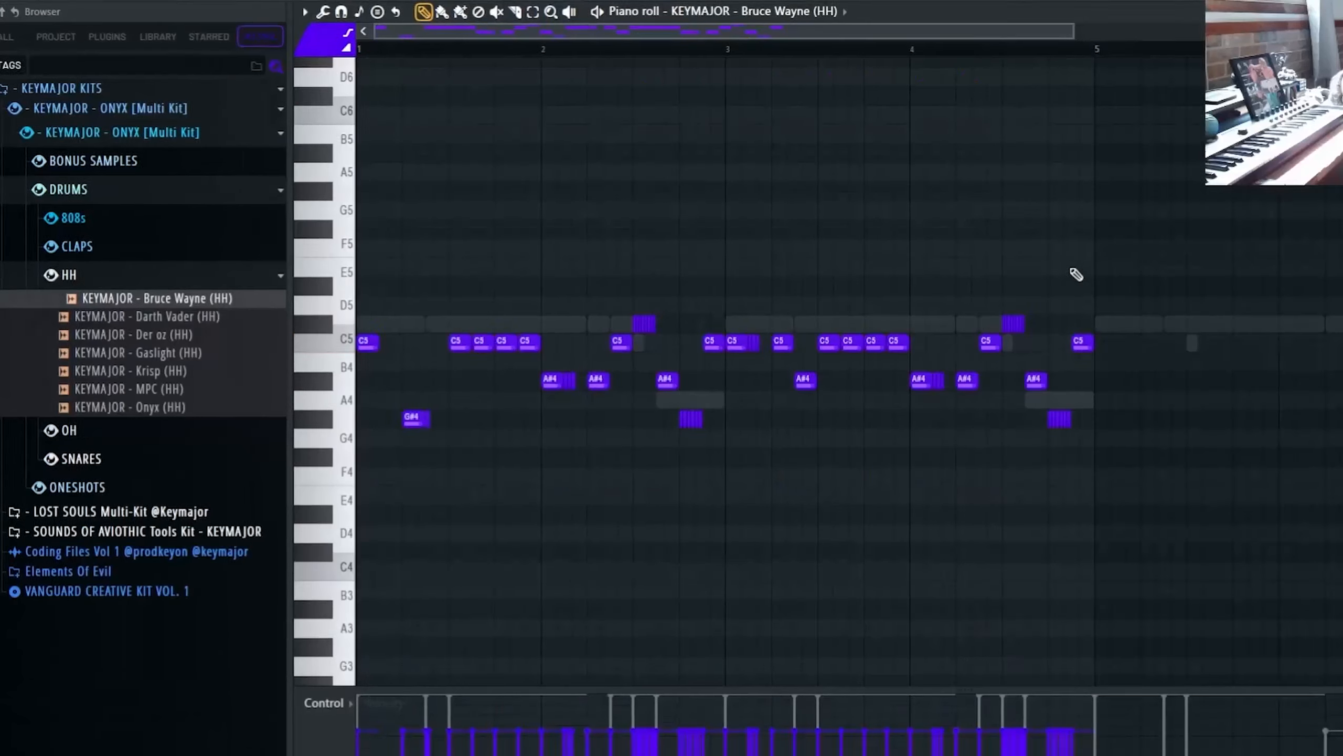
key(space)
scroll(1053, 324, up, 3)
right_click(997, 323)
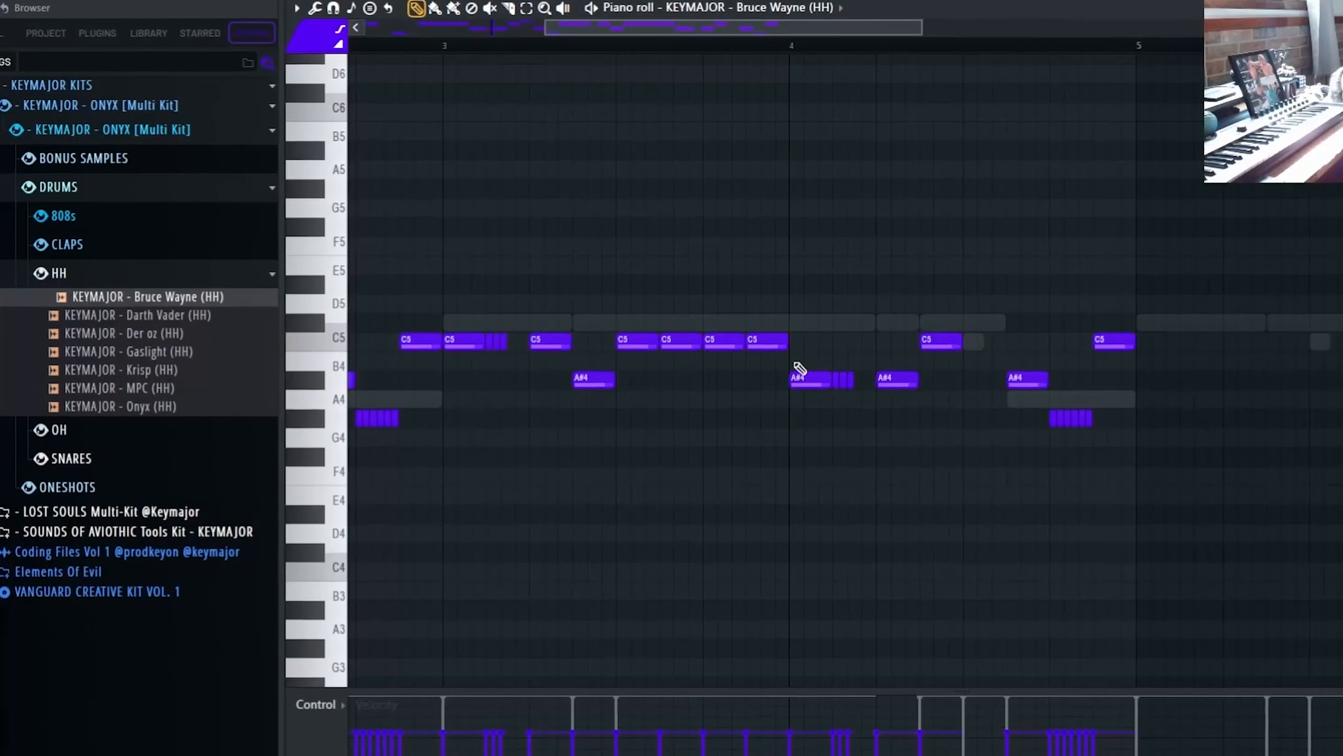
Try chopping the last C5 hi-hat of bar 3 and shifting its slices down to B4.
key(alt+u)
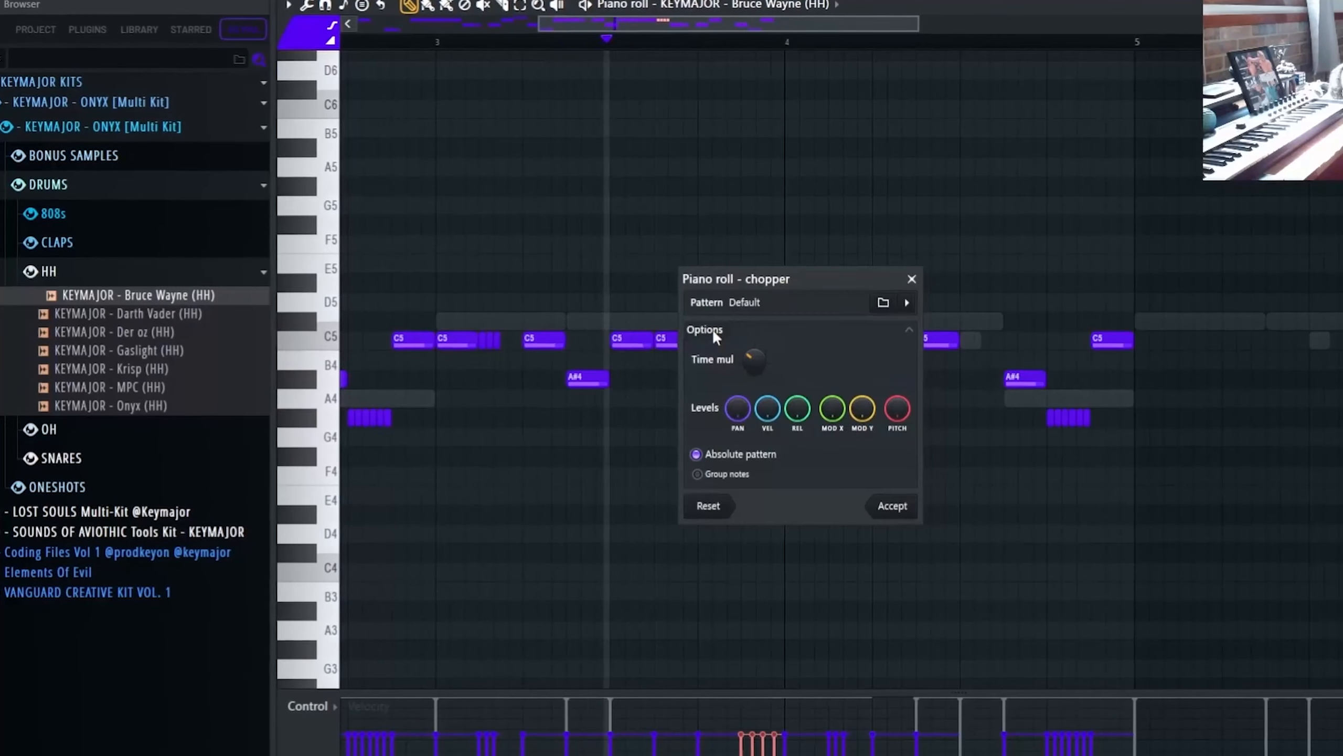
key(Return)
key(Down)
key(Delete)
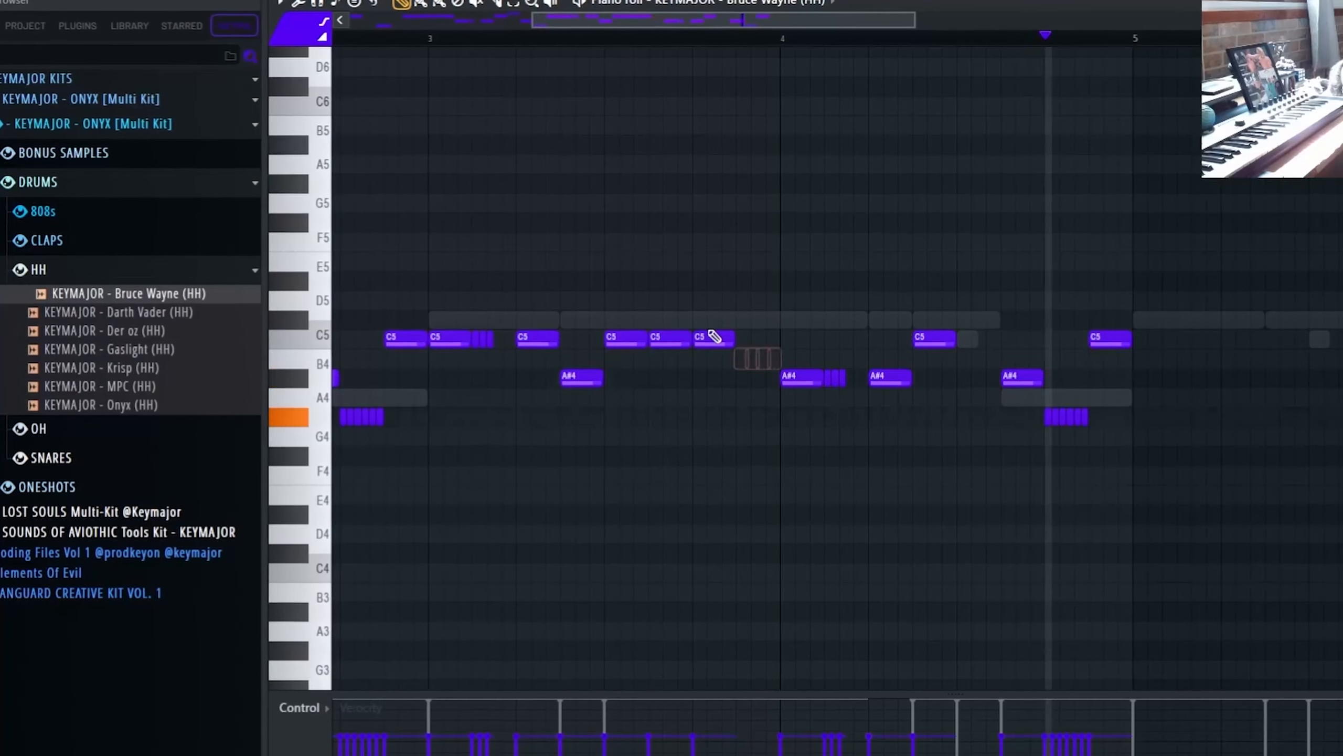
key(ctrl+z)
key(ctrl+z)
key(ctrl+z)
Chop the last C5 hi-hat of bar 3 into a roll and duplicate the four-bar hi-hat pattern into bars 5 to 8.
key(alt+u)
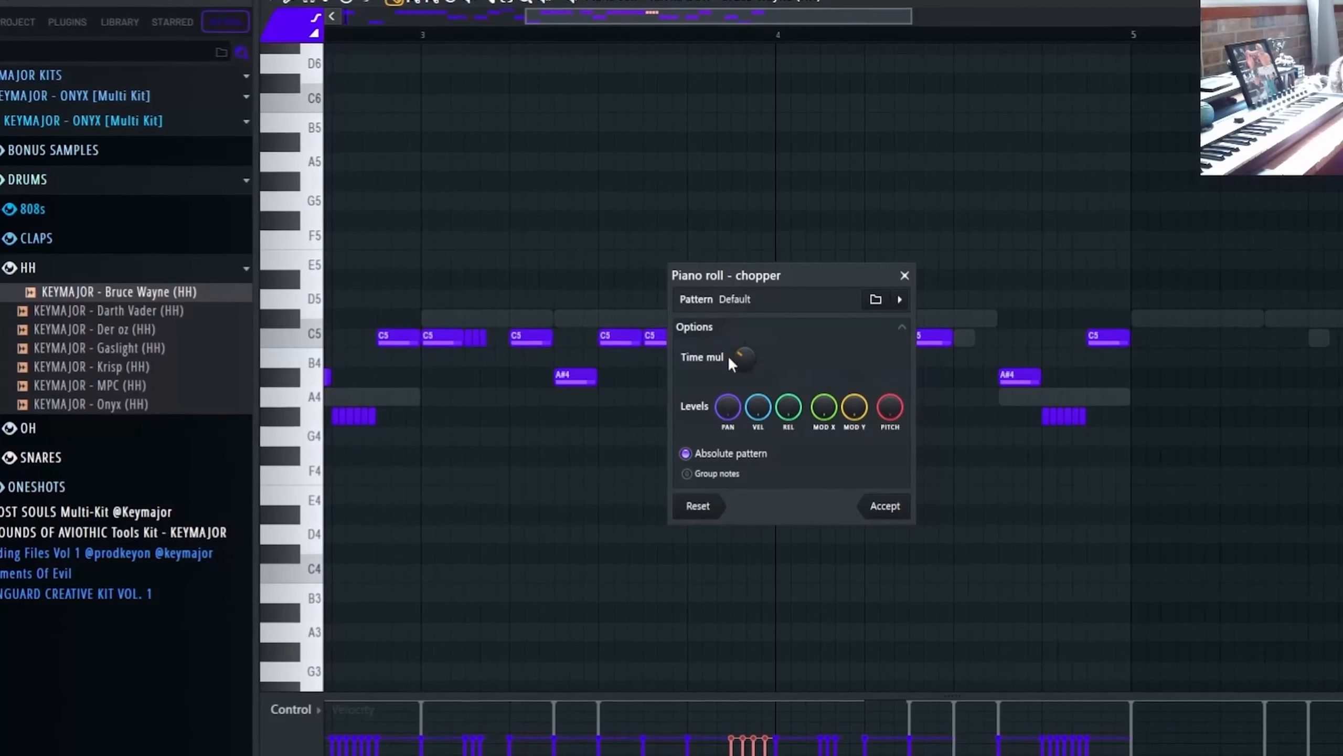
click(889, 505)
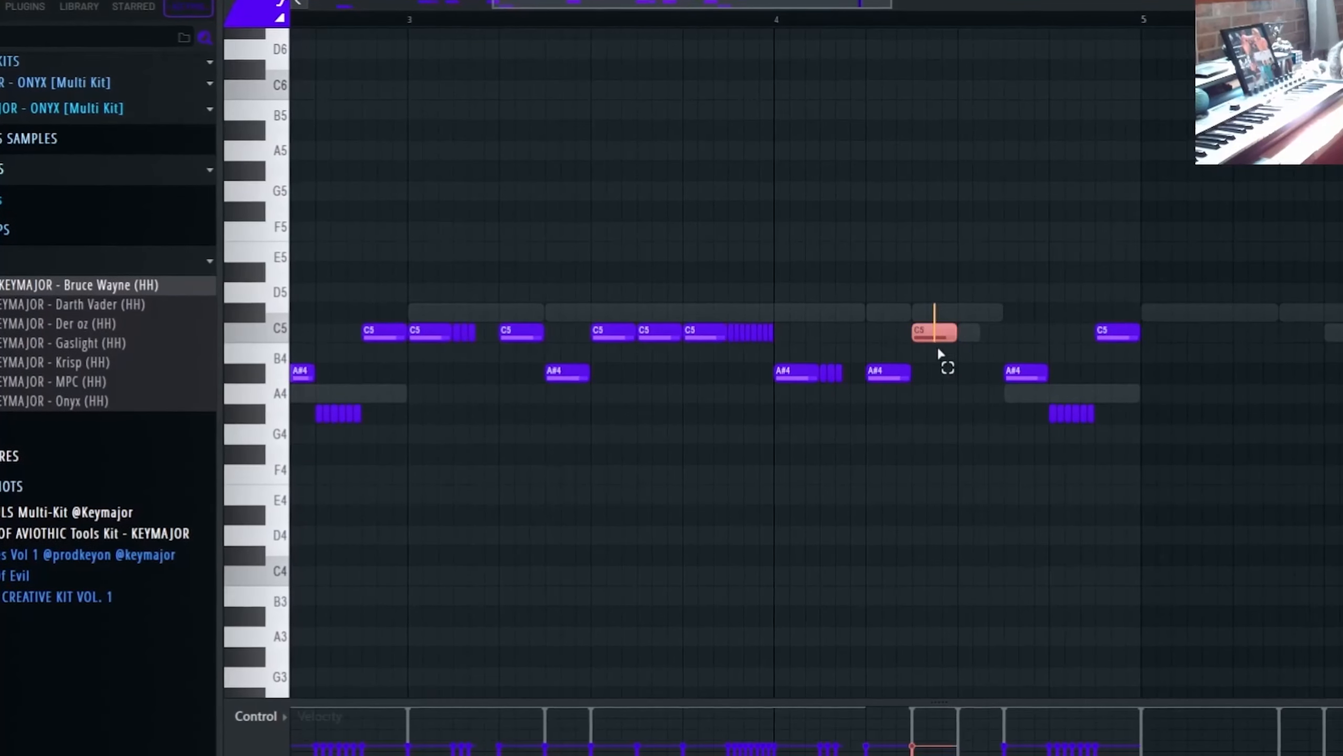
key(ctrl+d)
scroll(951, 212, down, 5)
key(ctrl+b)
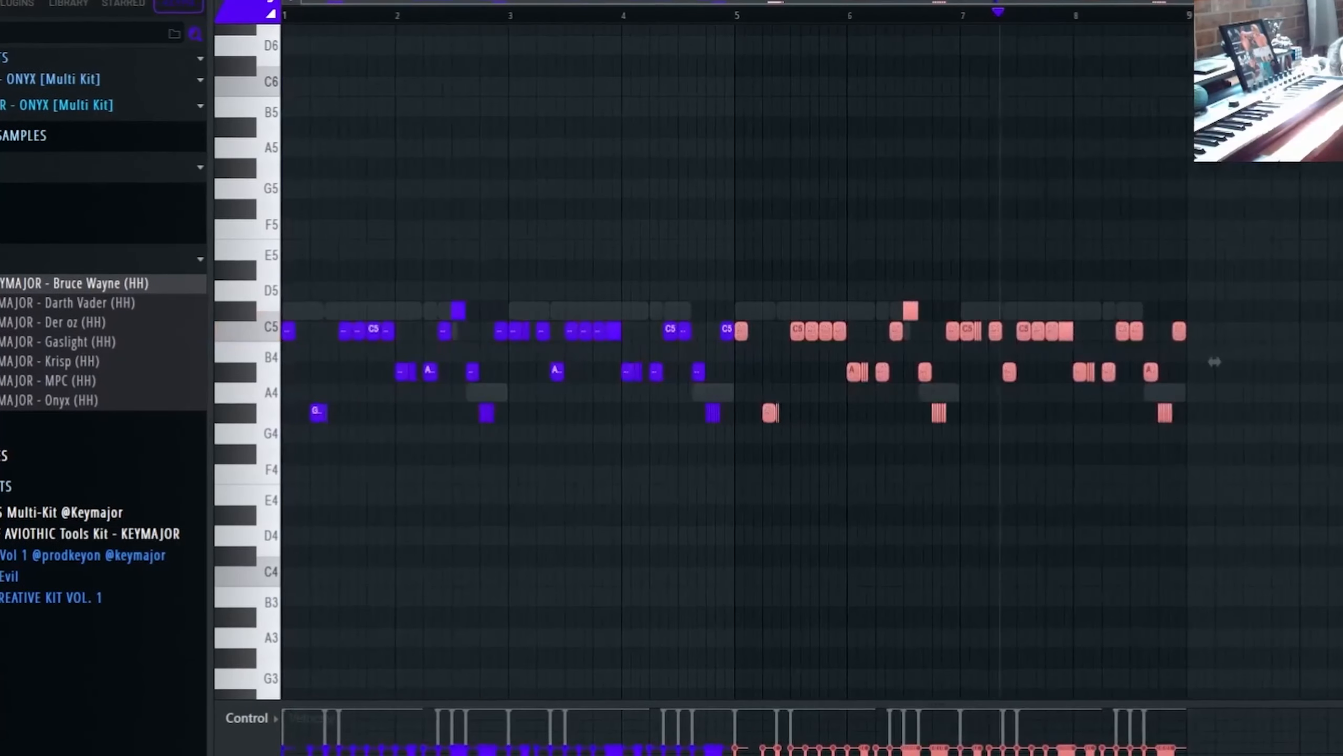
key(ctrl+d)
Audition the snares in the ONYX kit's SNARES folder and add KEYMAJOR - 22 (SNARE) as a new channel.
key(F6)
click(7, 196)
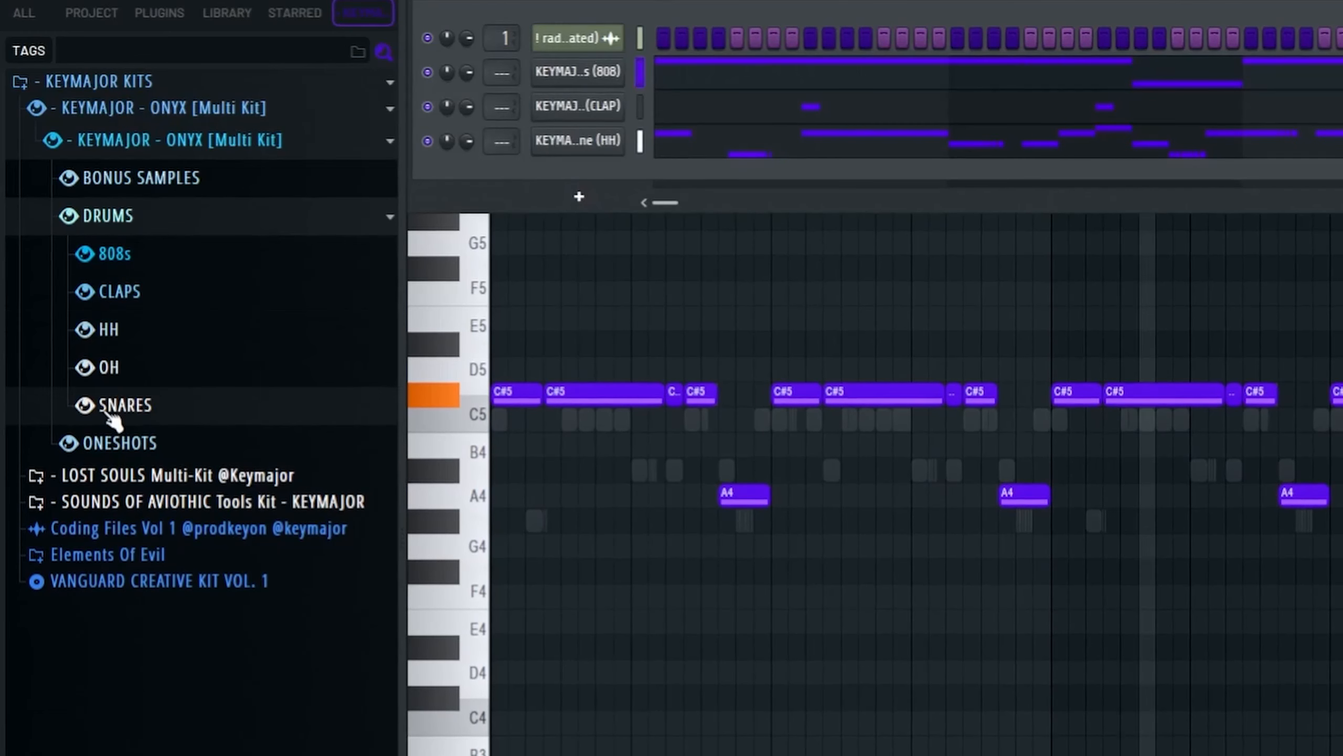
click(114, 402)
click(180, 435)
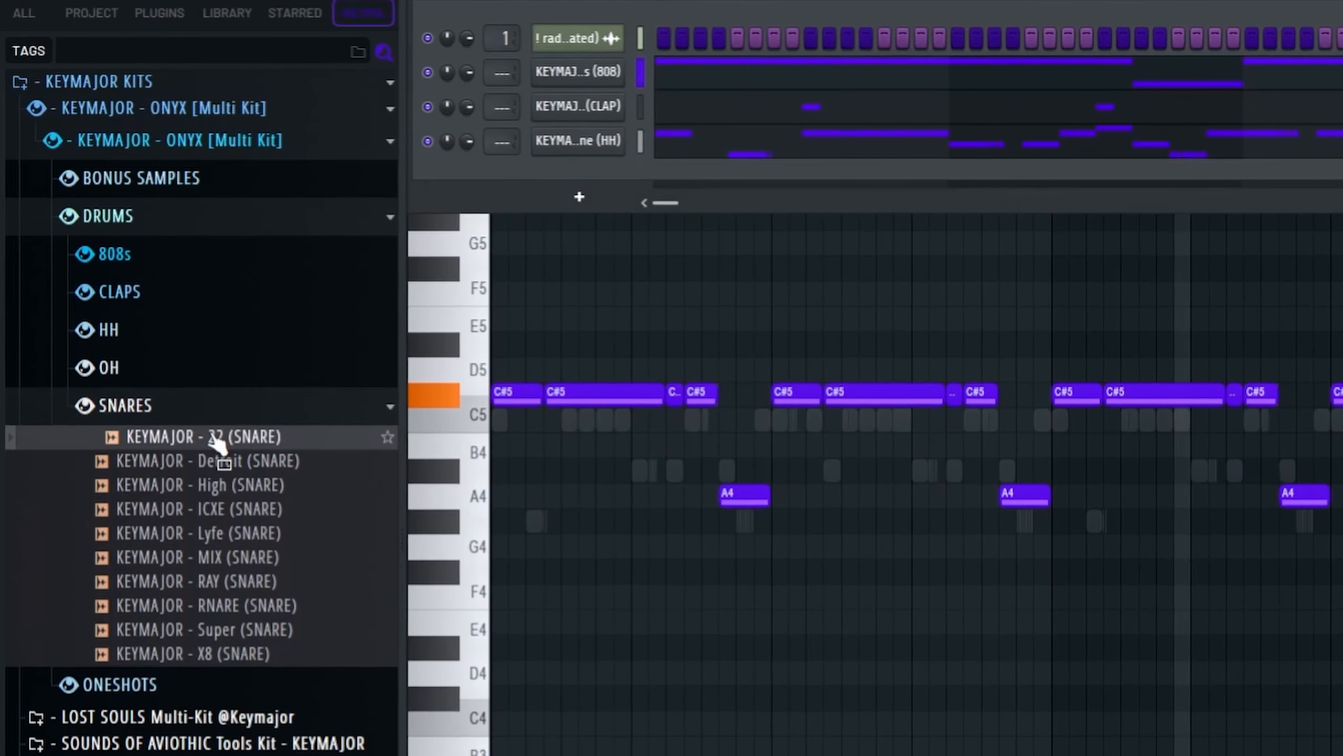
click(175, 462)
click(178, 486)
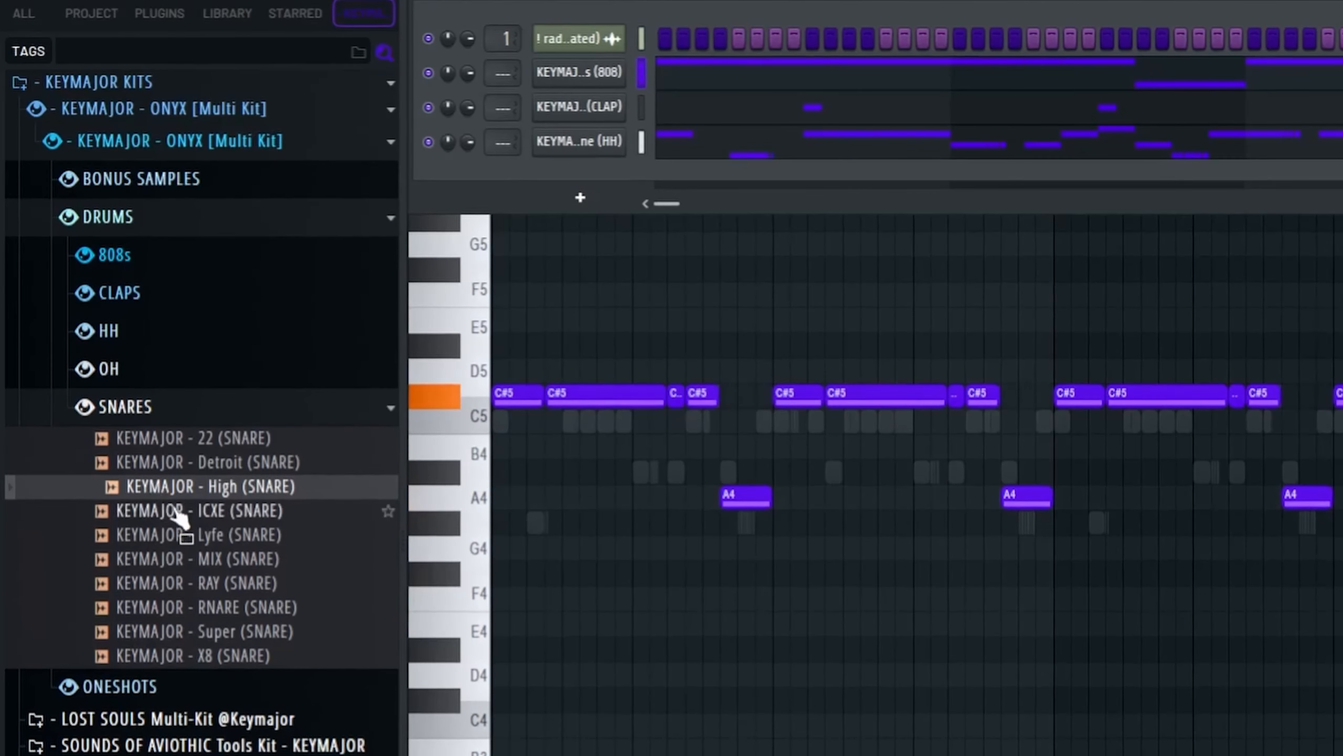
click(259, 585)
click(257, 609)
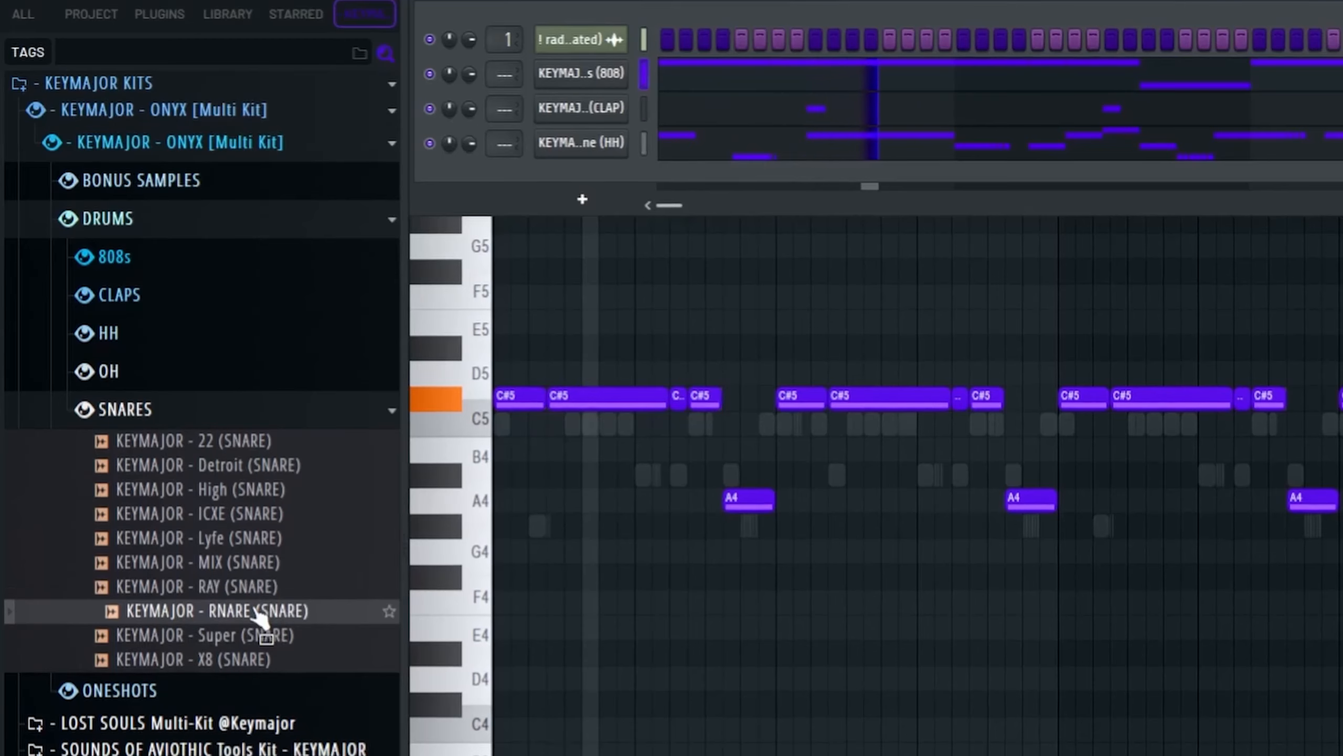
click(239, 637)
click(241, 659)
click(307, 461)
drag(254, 441, 611, 127)
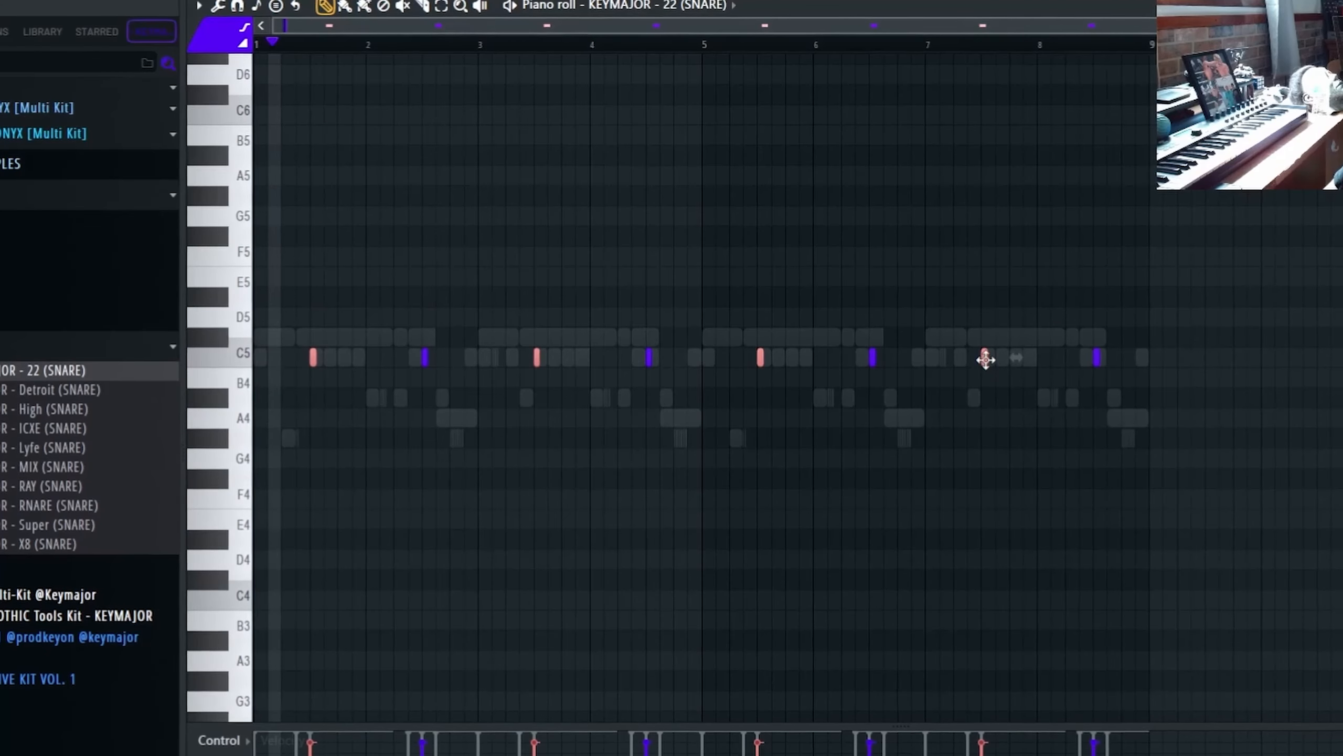
Add snare copies near the start and end of bars 2, 4, 6 and 8, and raise the end-of-bar ones to D5.
drag(984, 357, 1060, 358)
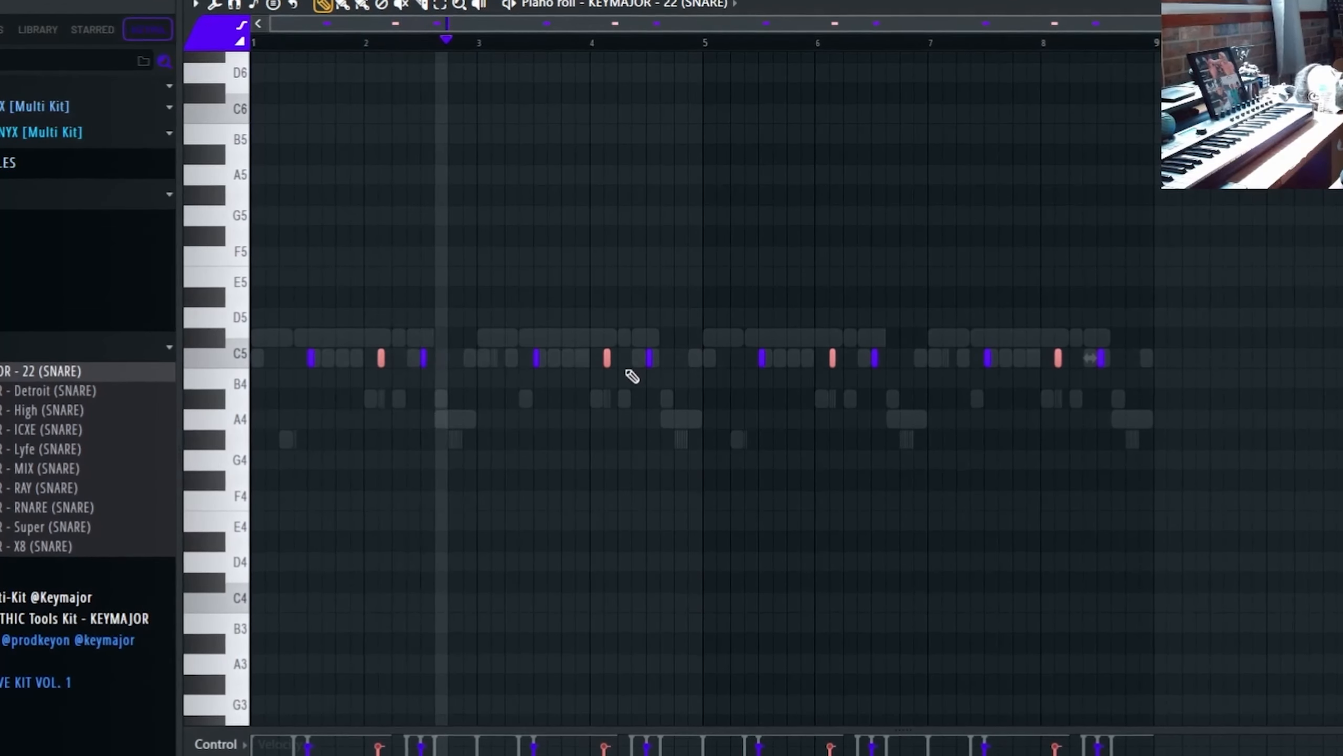
drag(607, 368, 692, 360)
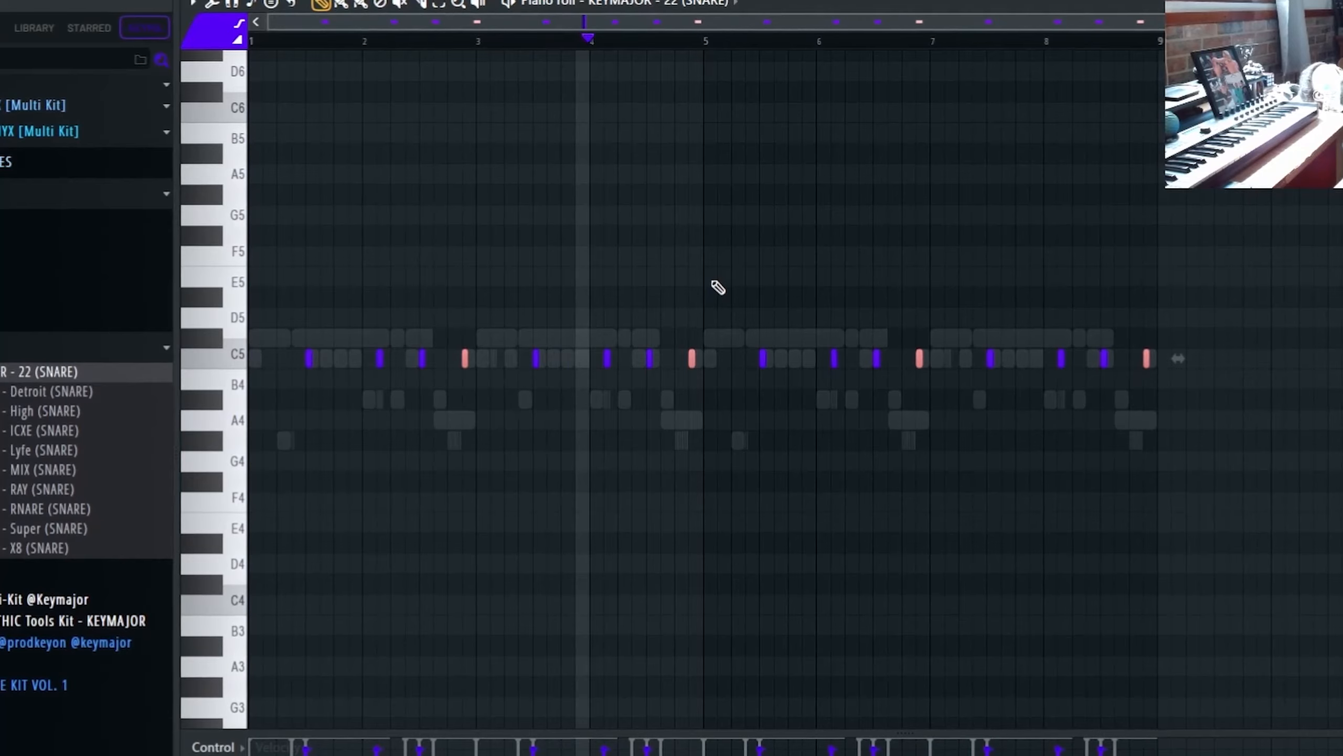
key(shift+Up)
key(shift+Up)
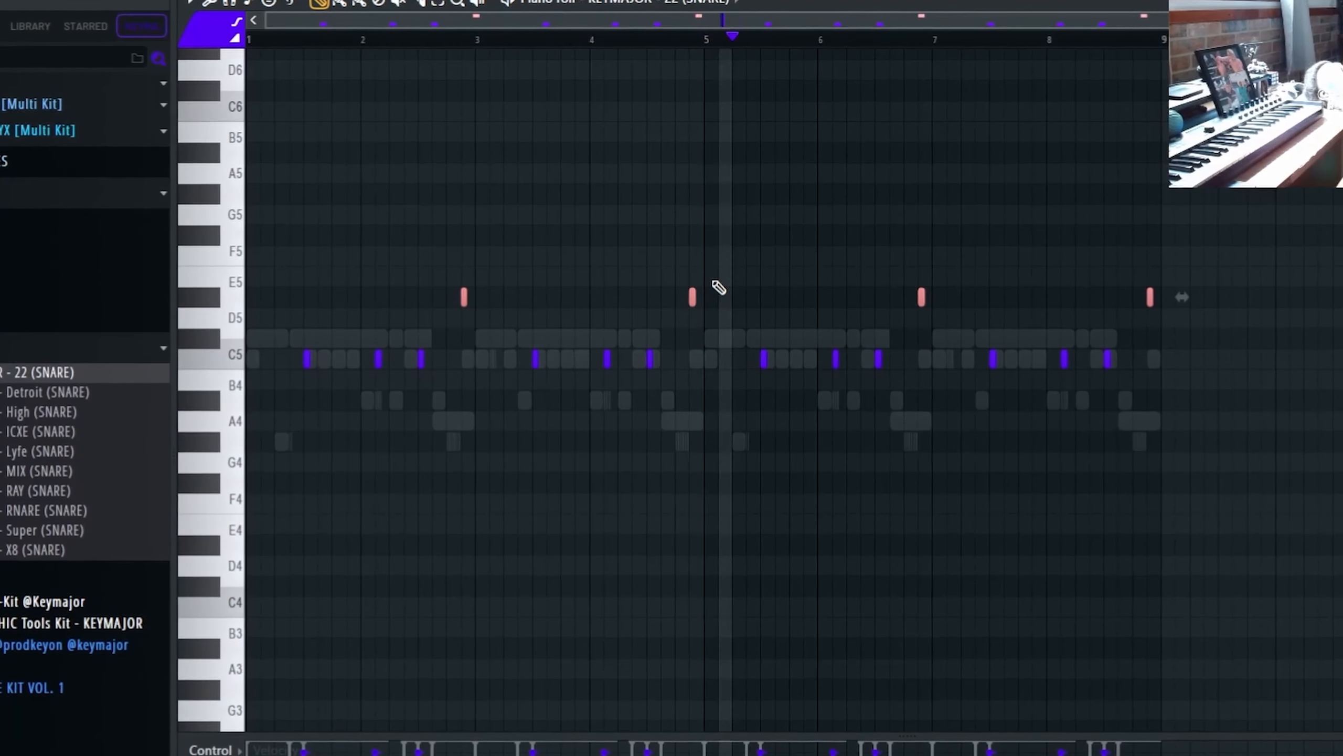
click(841, 189)
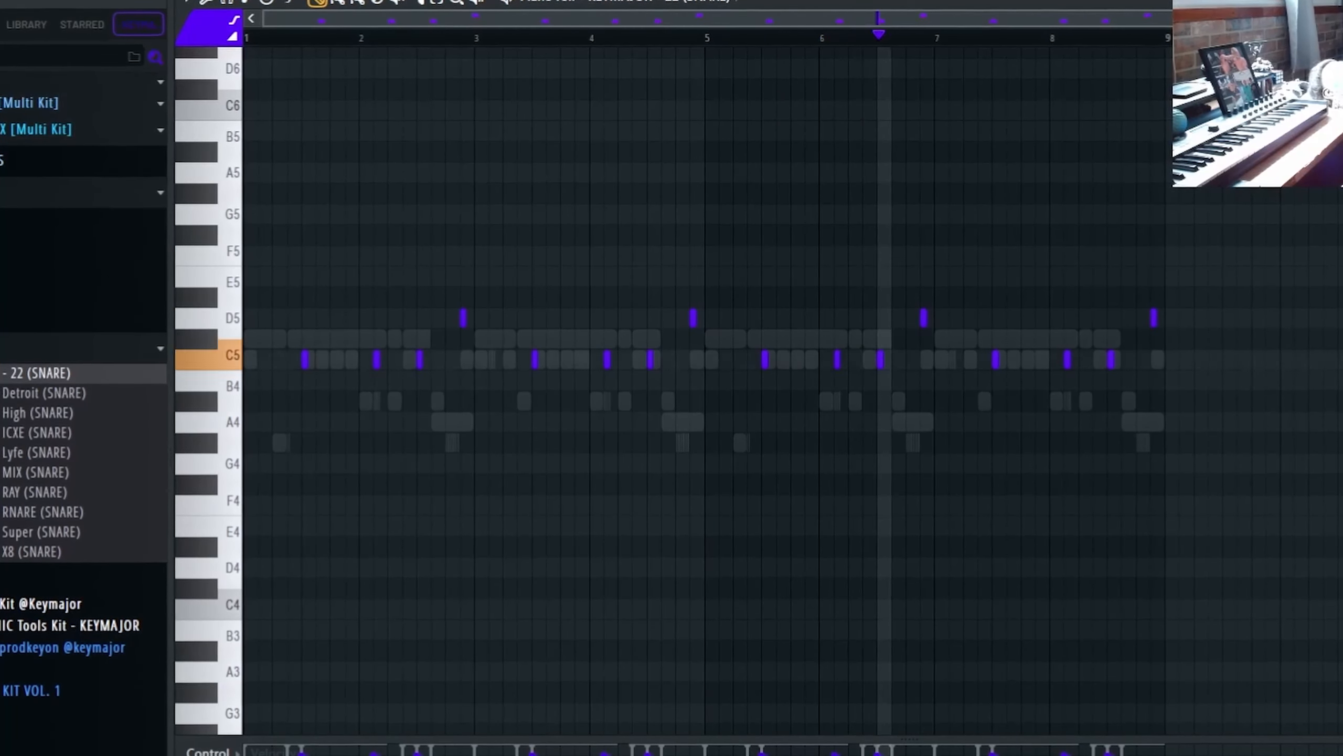
key(ctrl+a)
Load Effectrix in the first effect slot of the radioactive loop's mixer track and choose the Backward Vocals preset.
key(F6)
key(F9)
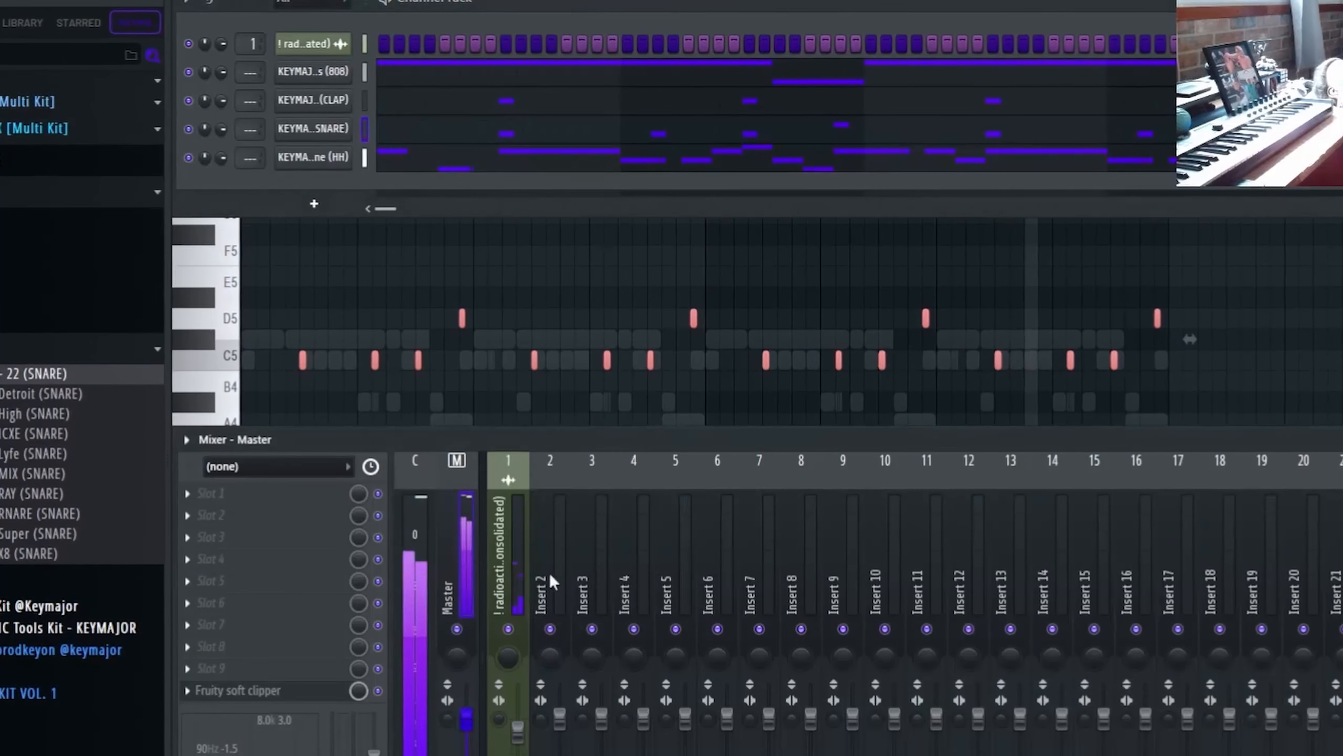
click(324, 500)
click(451, 184)
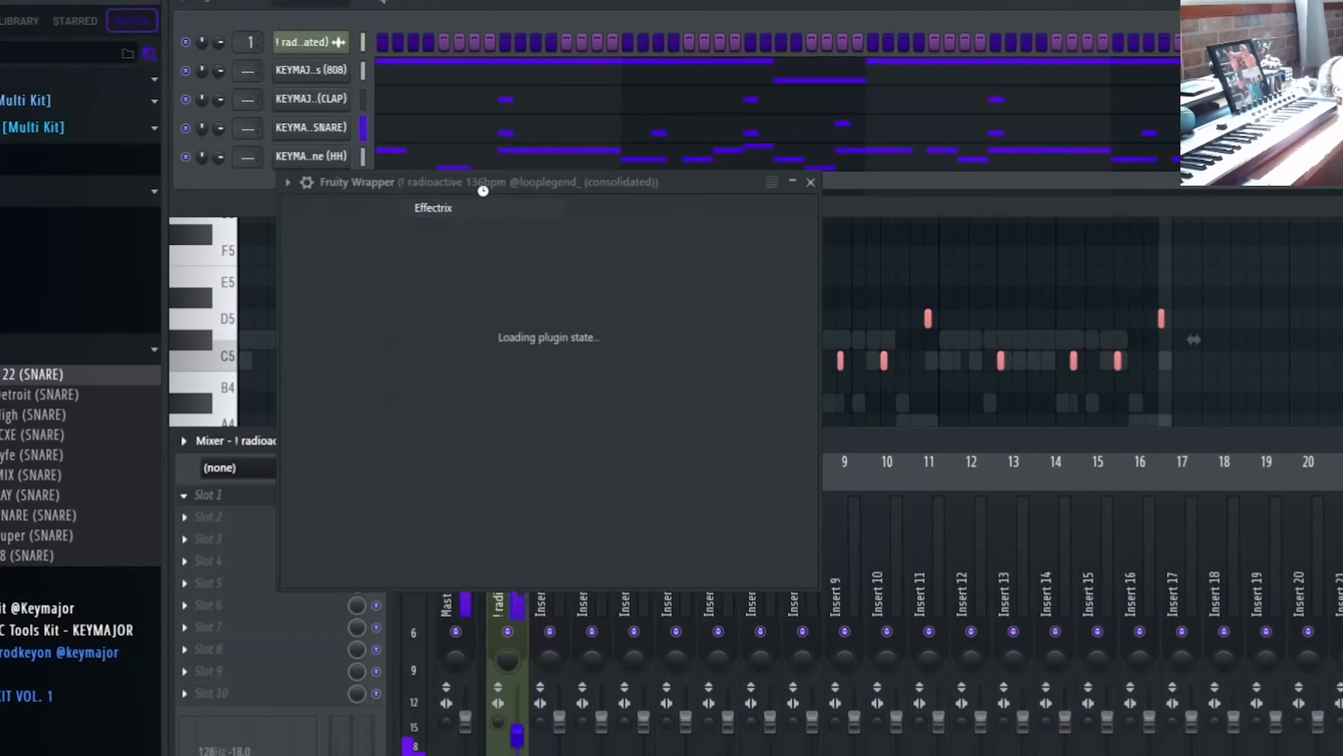
click(374, 225)
mouse_move(411, 364)
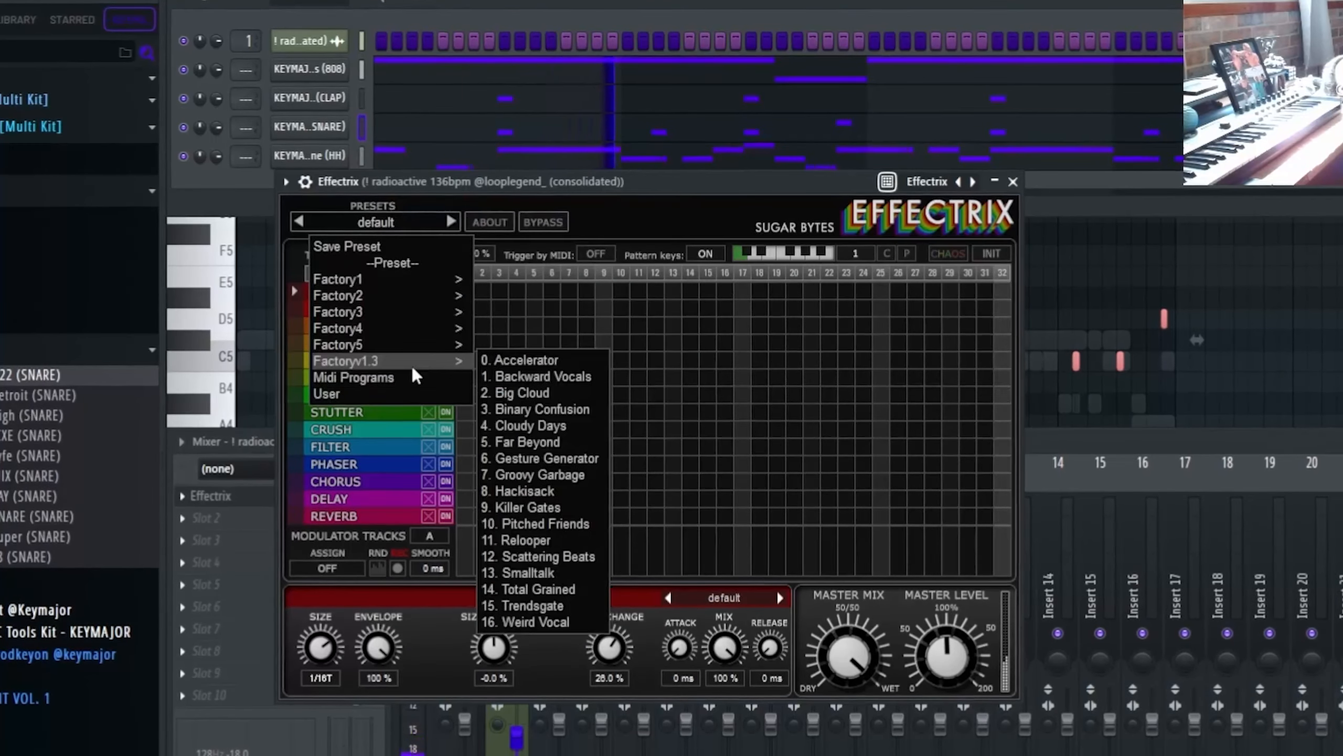
click(476, 359)
click(450, 220)
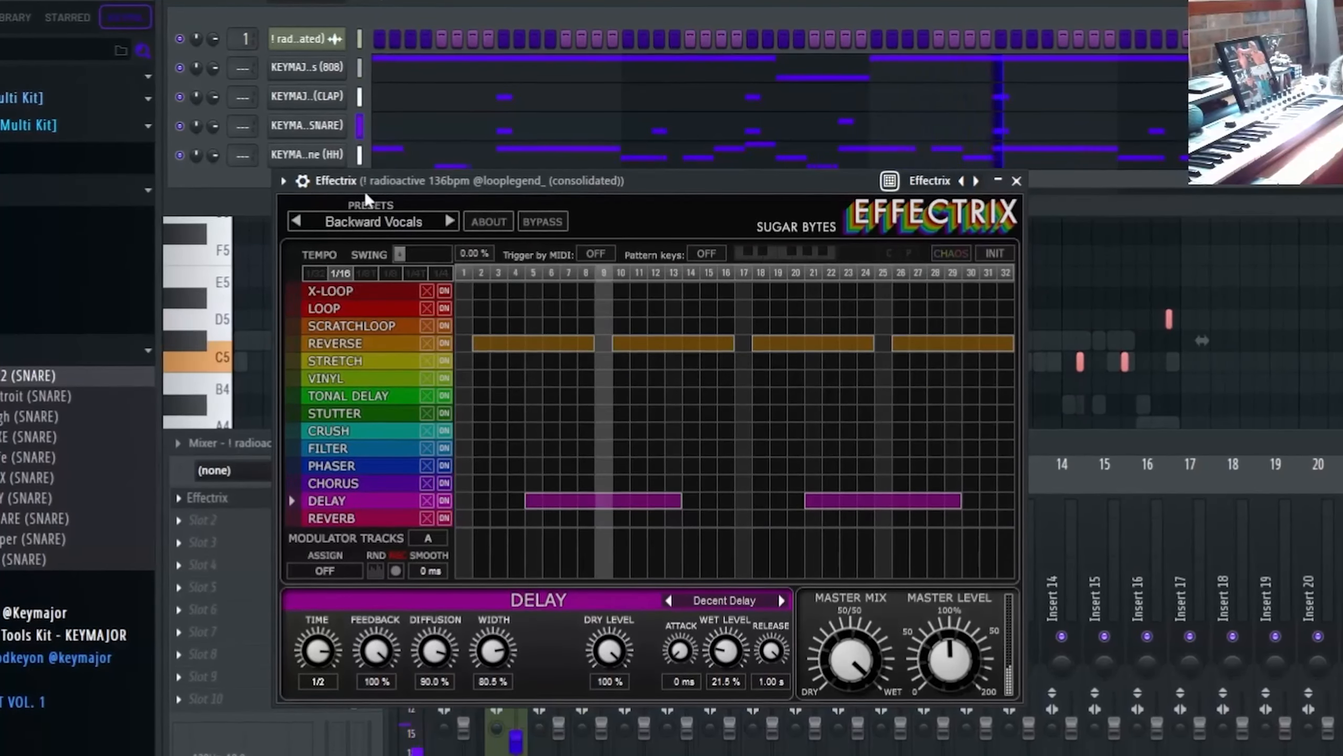
Close Effectrix and lengthen the opening D5 808 notes of bars 1 and 3, shortening the D5 notes that follow them.
click(1016, 181)
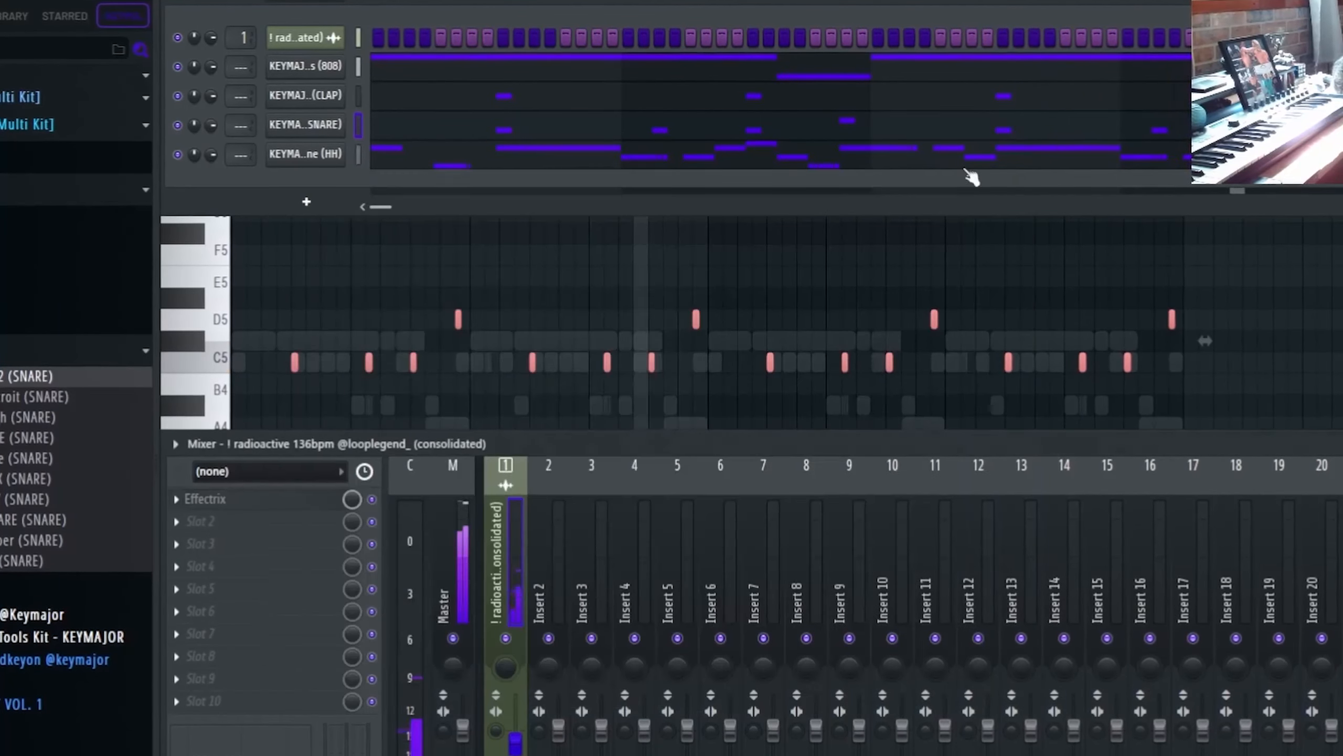
click(543, 62)
key(c)
drag(440, 339, 440, 356)
key(p)
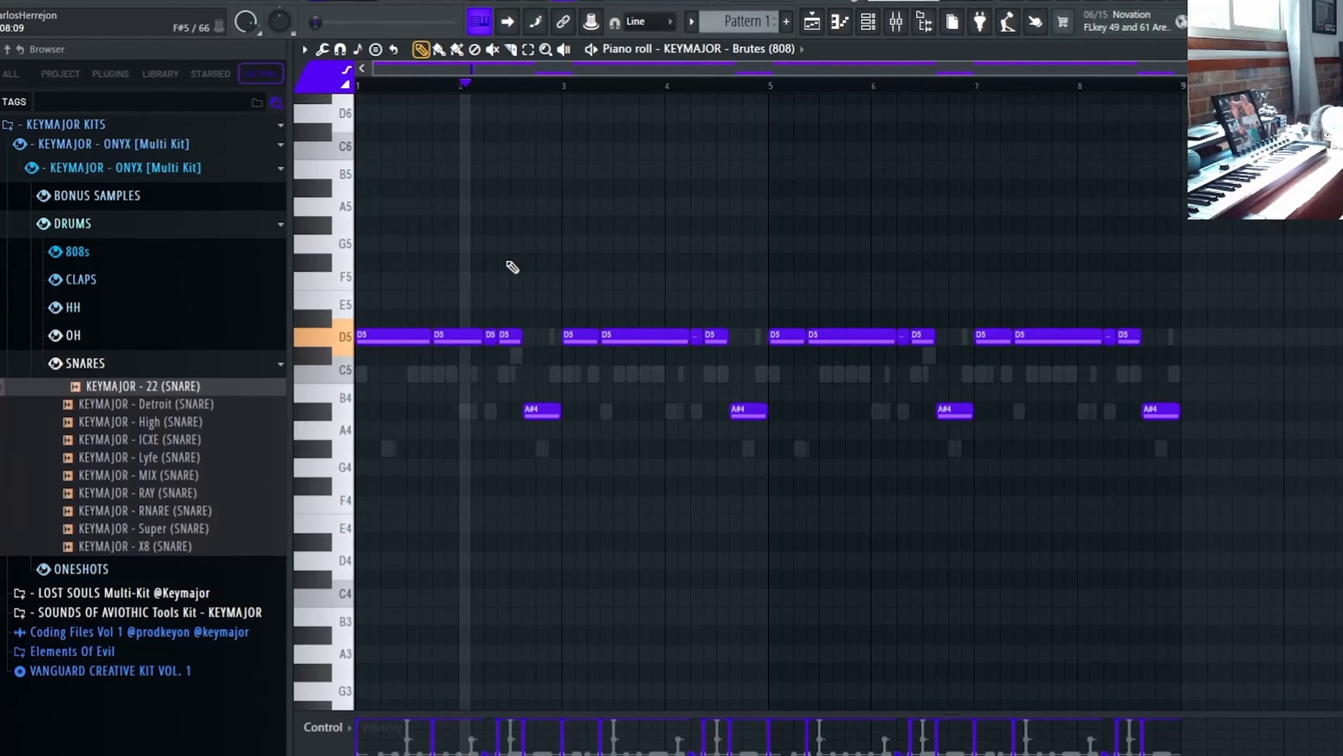
key(c)
drag(599, 340, 637, 340)
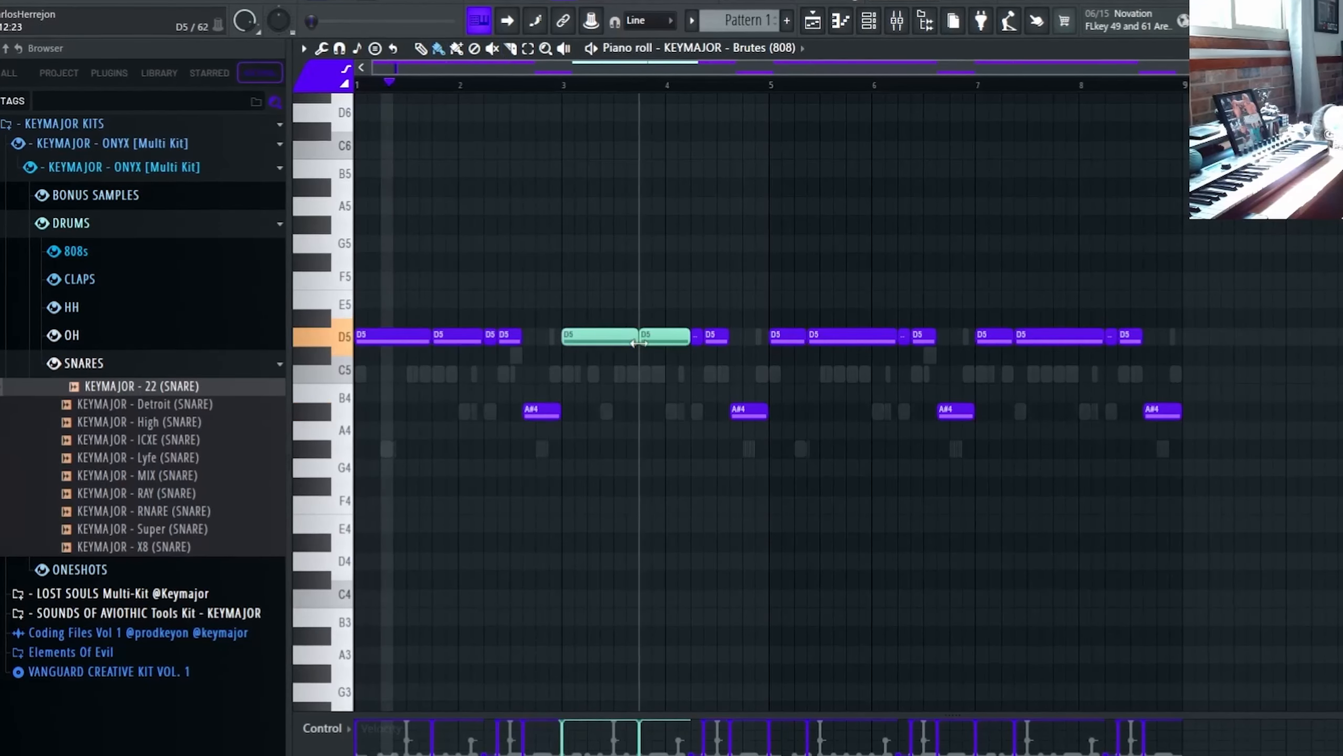
key(ctrl+z)
key(space)
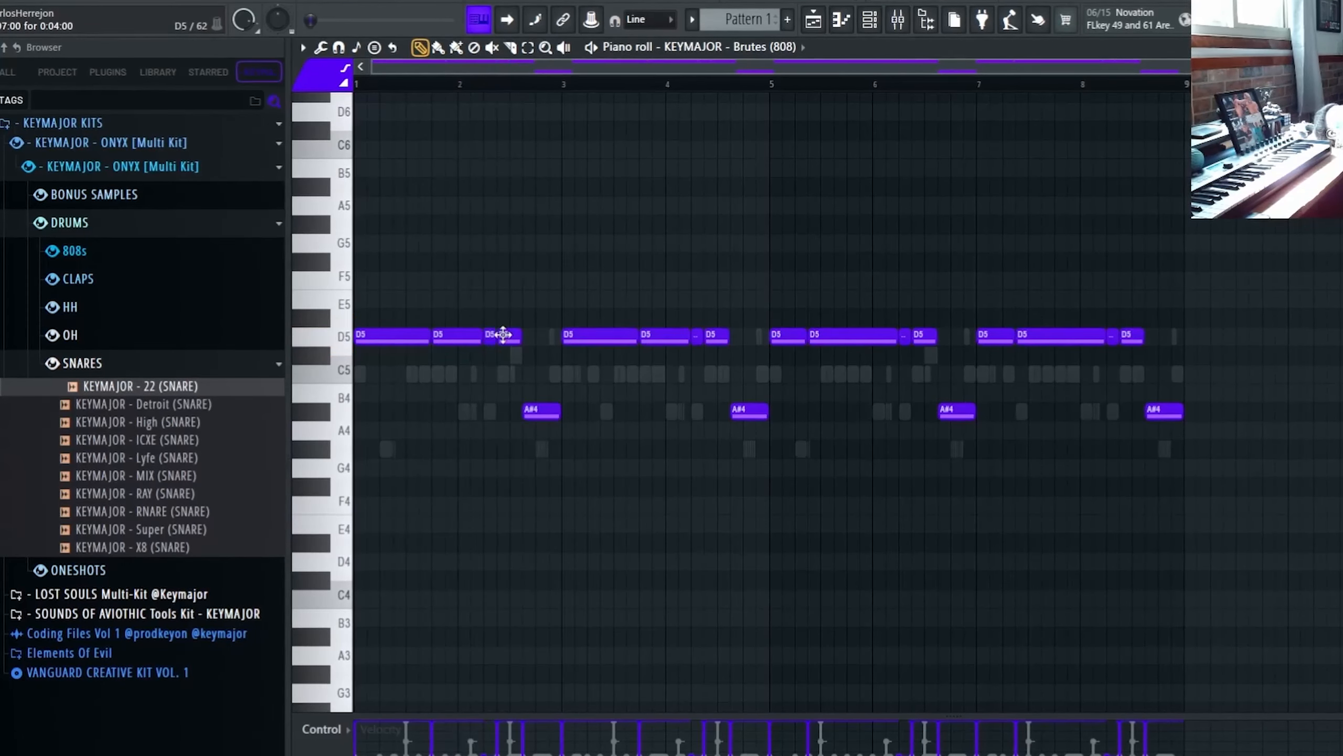
Remove the last D5 808 note of bar 2, lengthen the D5 before it, and start the adjoining A#4 note slightly earlier.
key(space)
right_click(510, 338)
drag(496, 338, 521, 339)
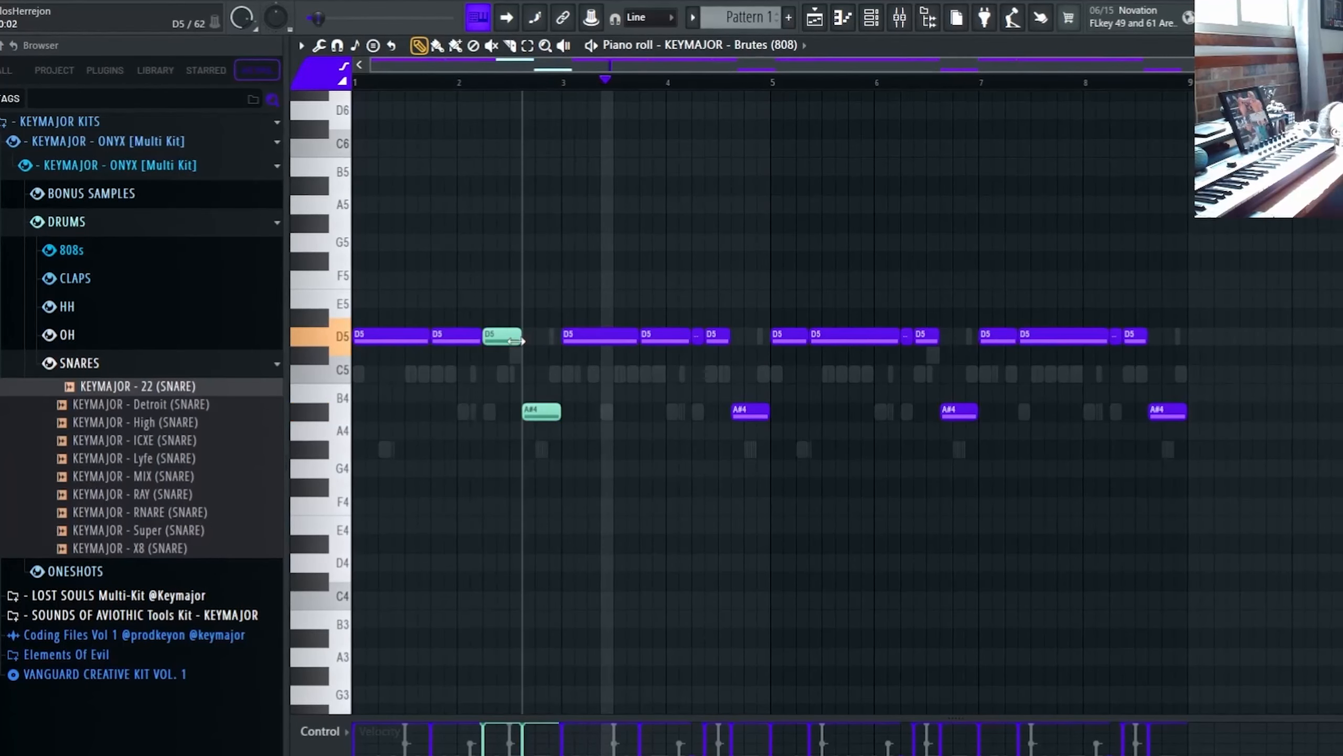
drag(521, 340, 509, 340)
Delete the 808 notes in bars 5 to 8 and replace them with a copy of bars 1 to 4.
drag(775, 296, 1211, 450)
key(Delete)
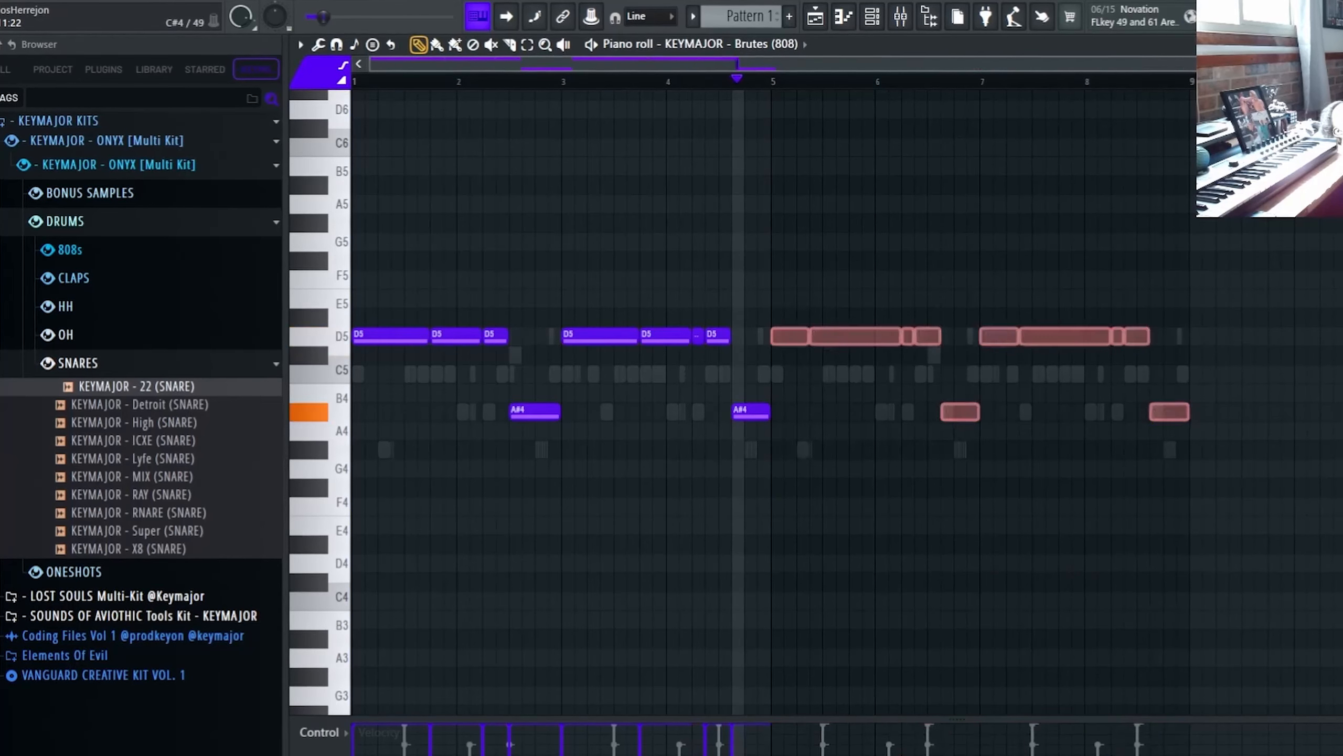
key(ctrl+b)
key(ctrl+d)
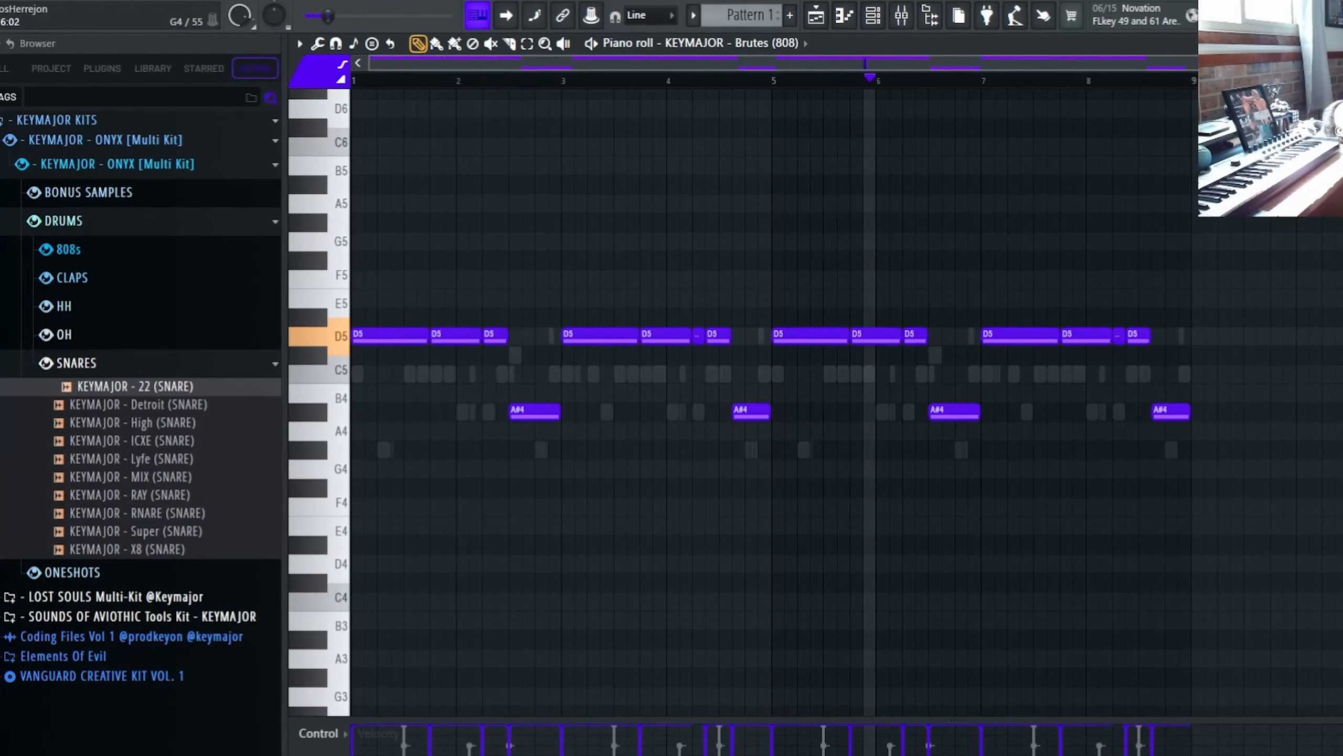
Add KEYMAJOR - Crash (OH) as a new channel with a hit at the start of bar 1, and open it in the piano roll.
click(873, 16)
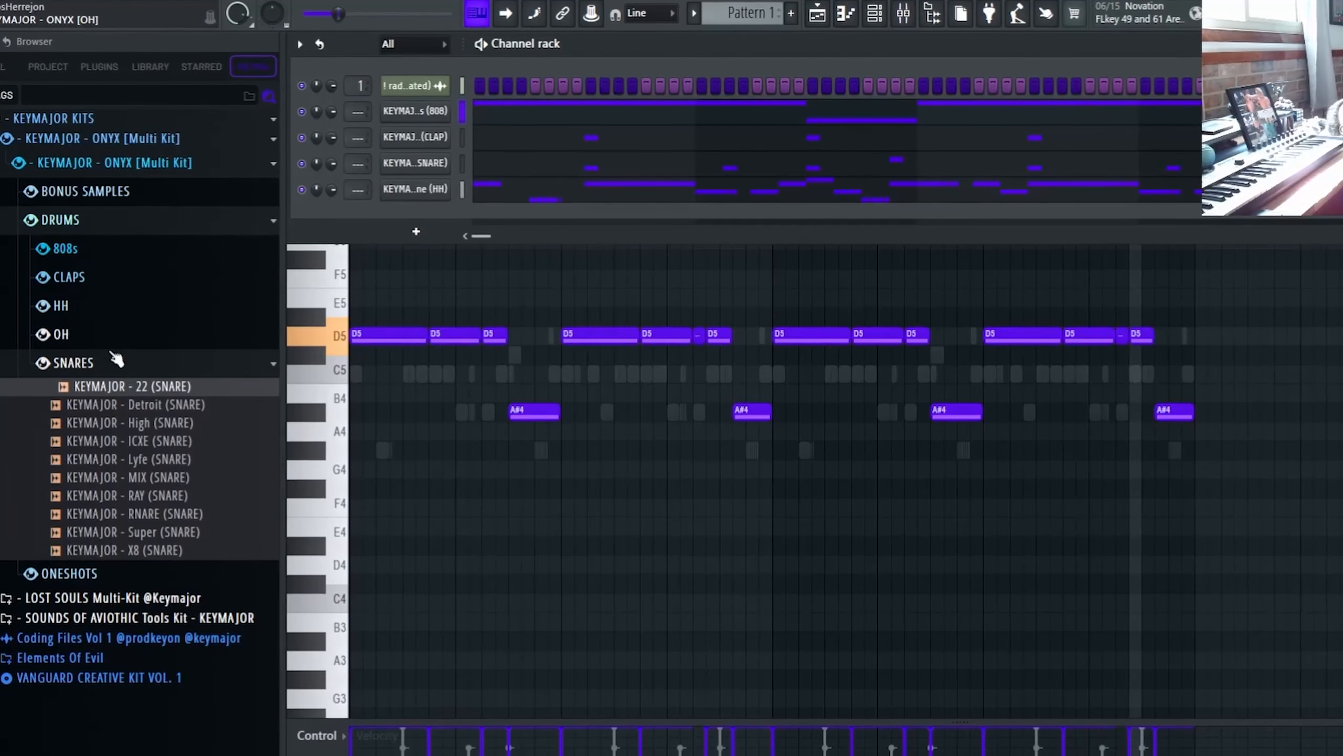
click(106, 334)
drag(106, 386, 485, 214)
click(480, 216)
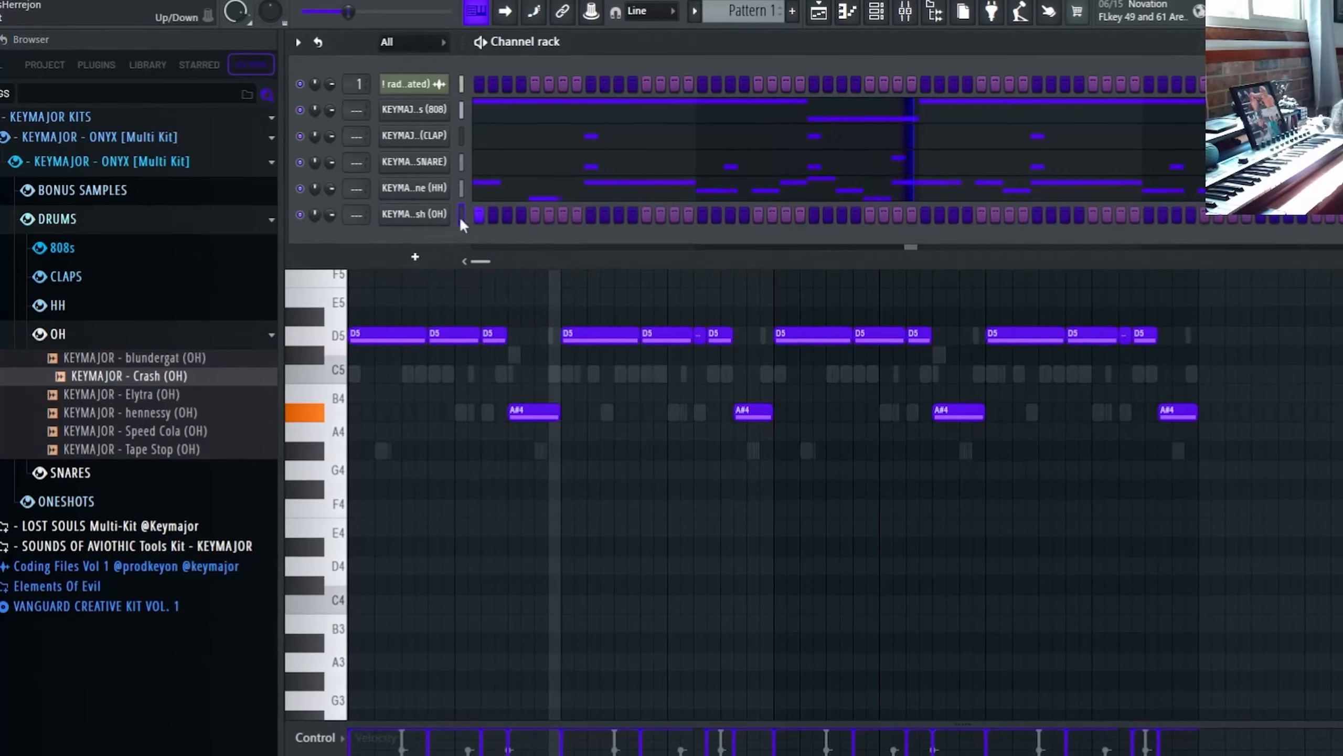
right_click(446, 216)
click(483, 207)
key(ctrl+a)
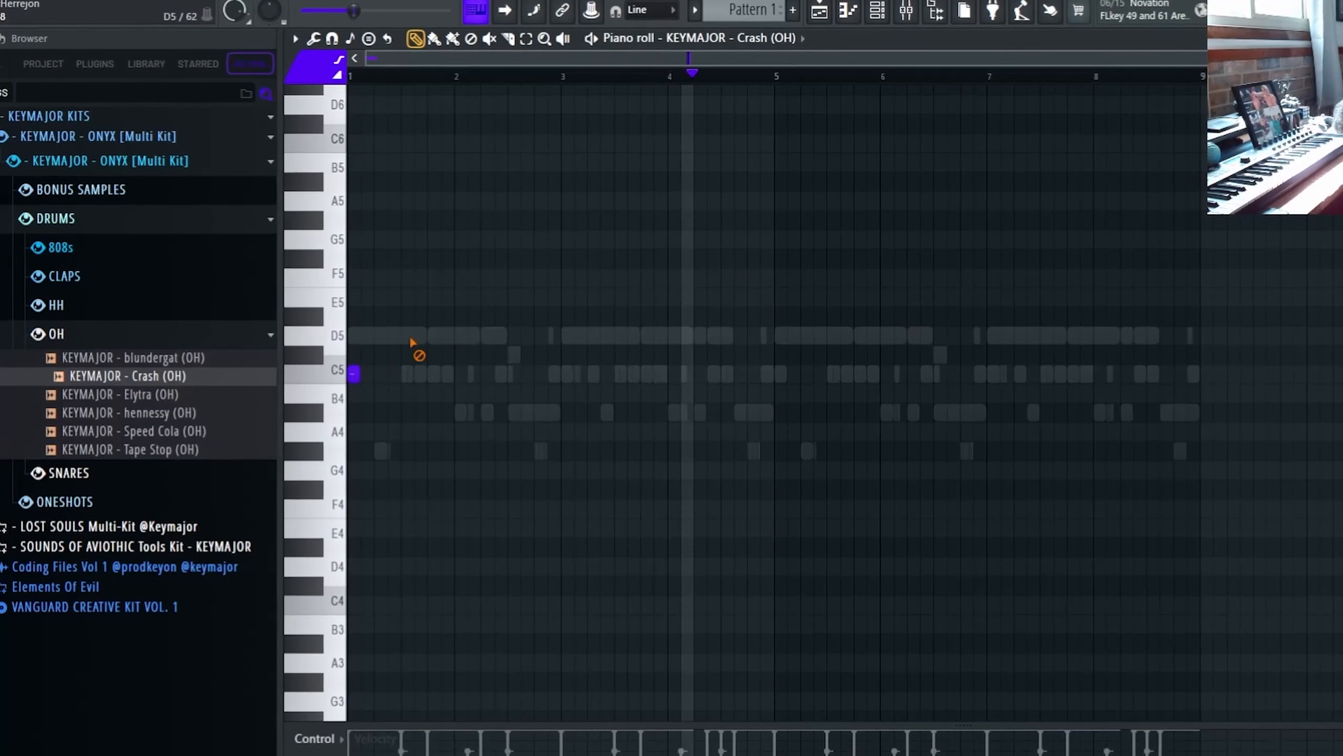
Add a second C5 crash hit in bar 2 and copy the two-bar, two-hit crash pattern through bar 8.
click(486, 373)
drag(564, 74, 350, 74)
key(ctrl+b)
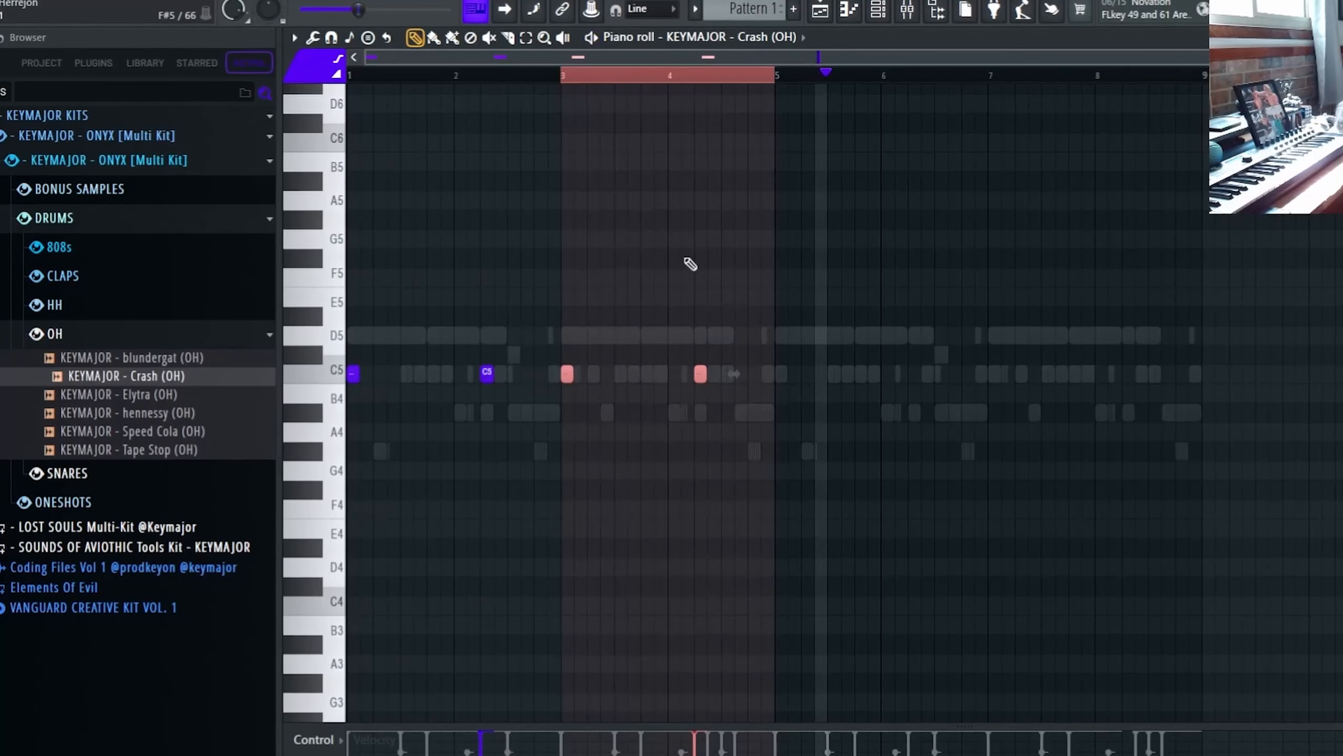
key(ctrl+b)
key(ctrl+d)
drag(991, 75, 782, 75)
key(ctrl+b)
key(ctrl+d)
key(ctrl+a)
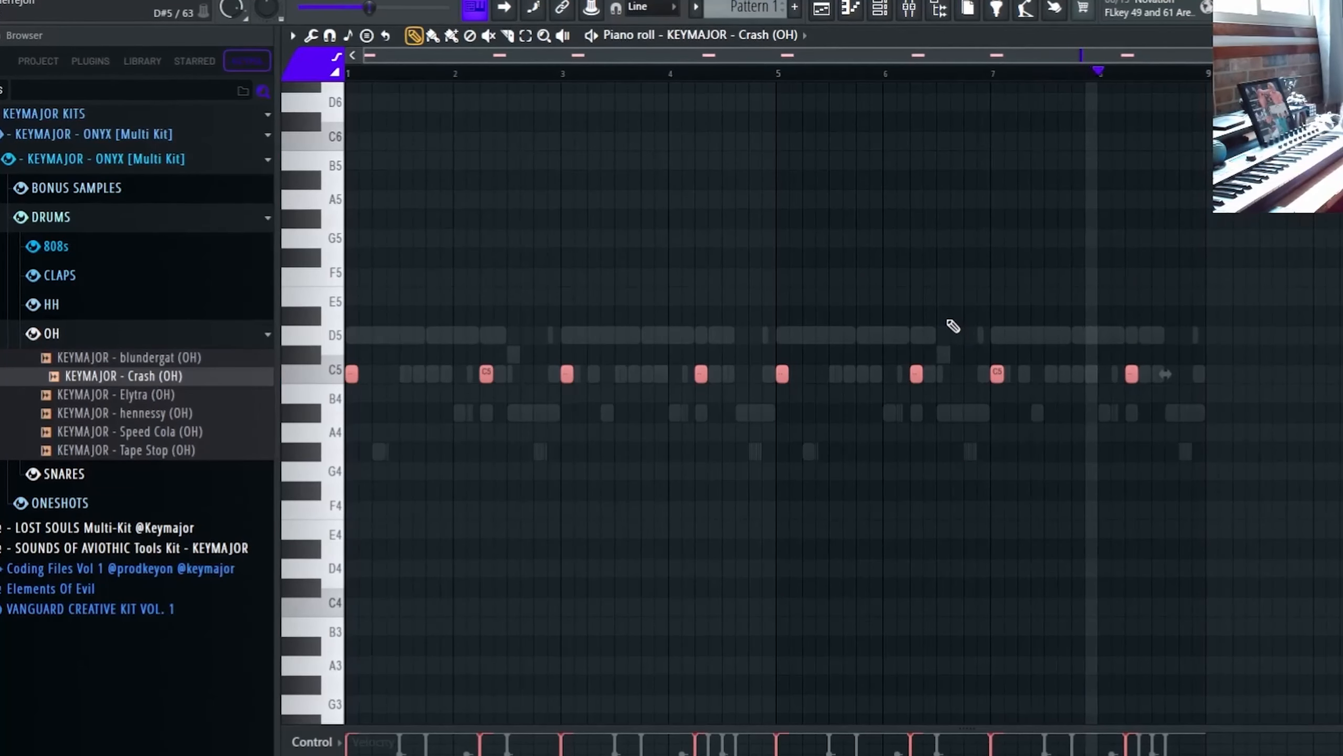
key(ctrl+d)
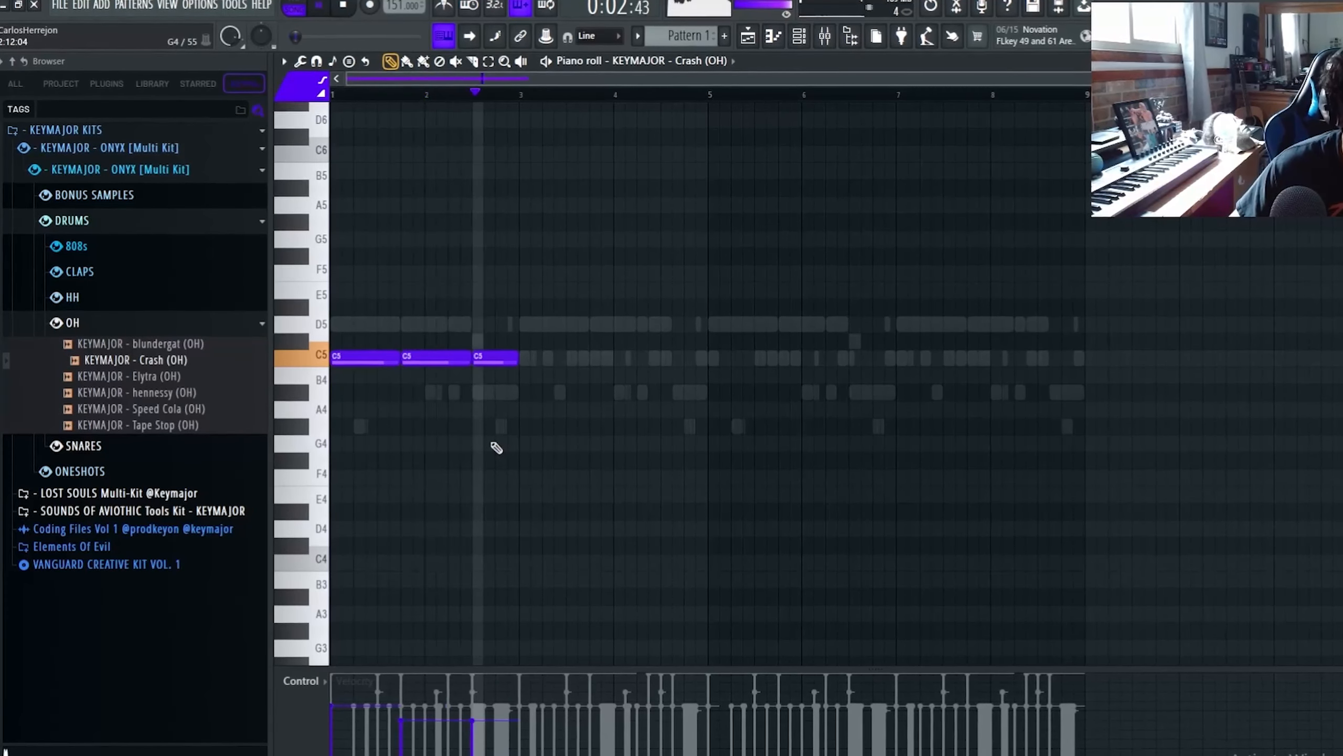
Copy the three-hit, two-bar C5 crash pattern through bar 8 and shorten all the crash notes.
scroll(450, 418, up, 2)
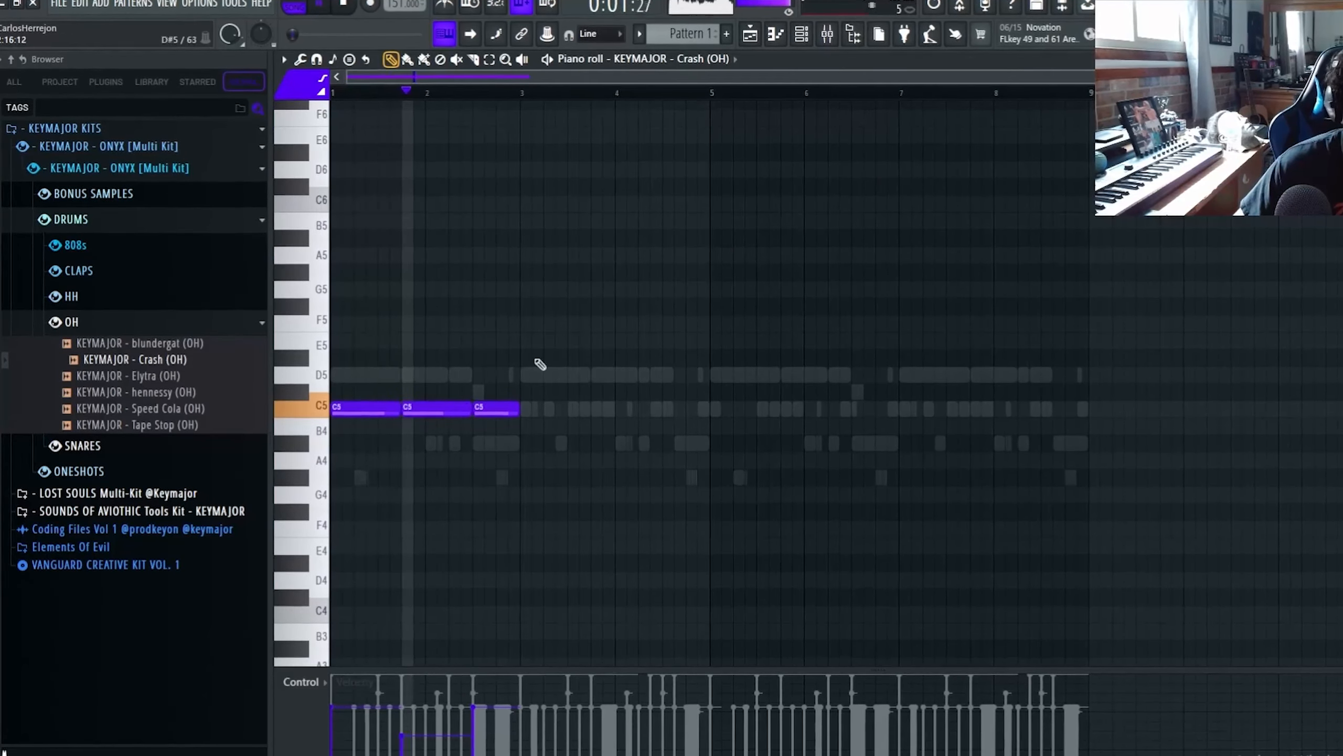
scroll(560, 287, up, 1)
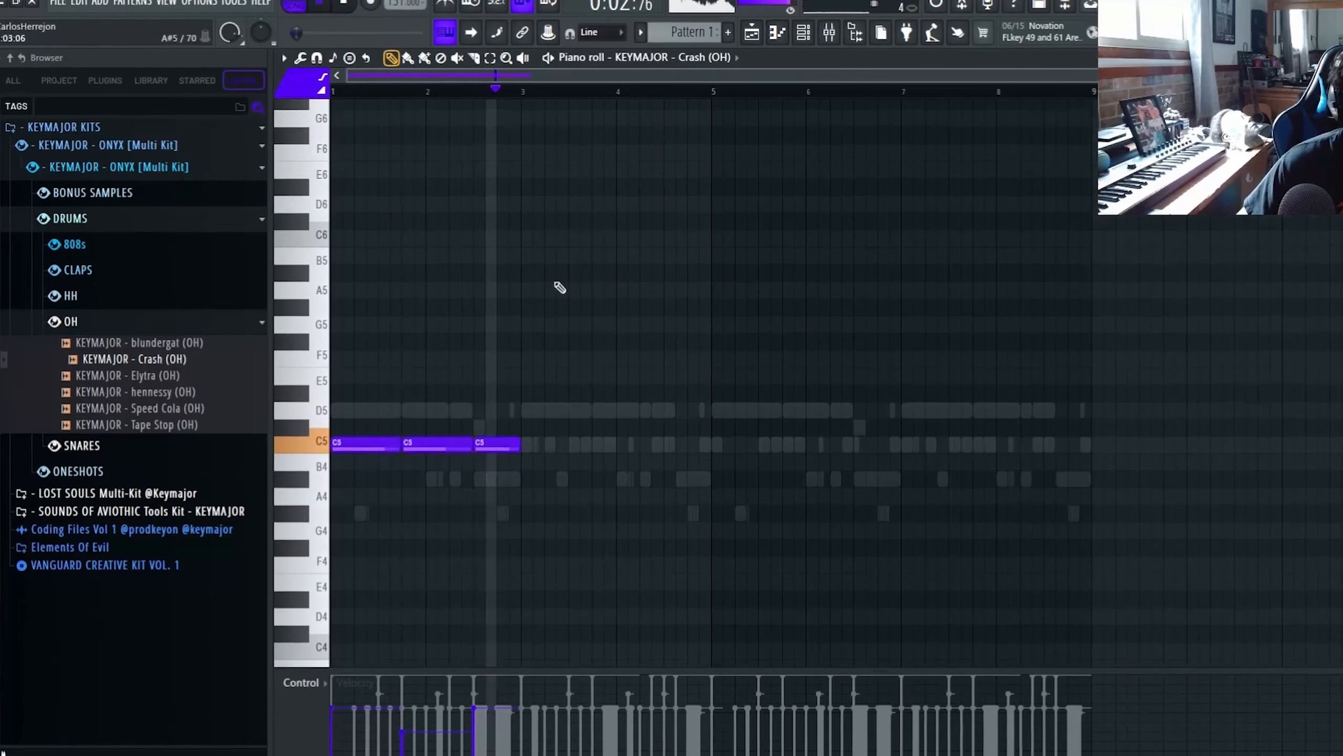
key(ctrl+b)
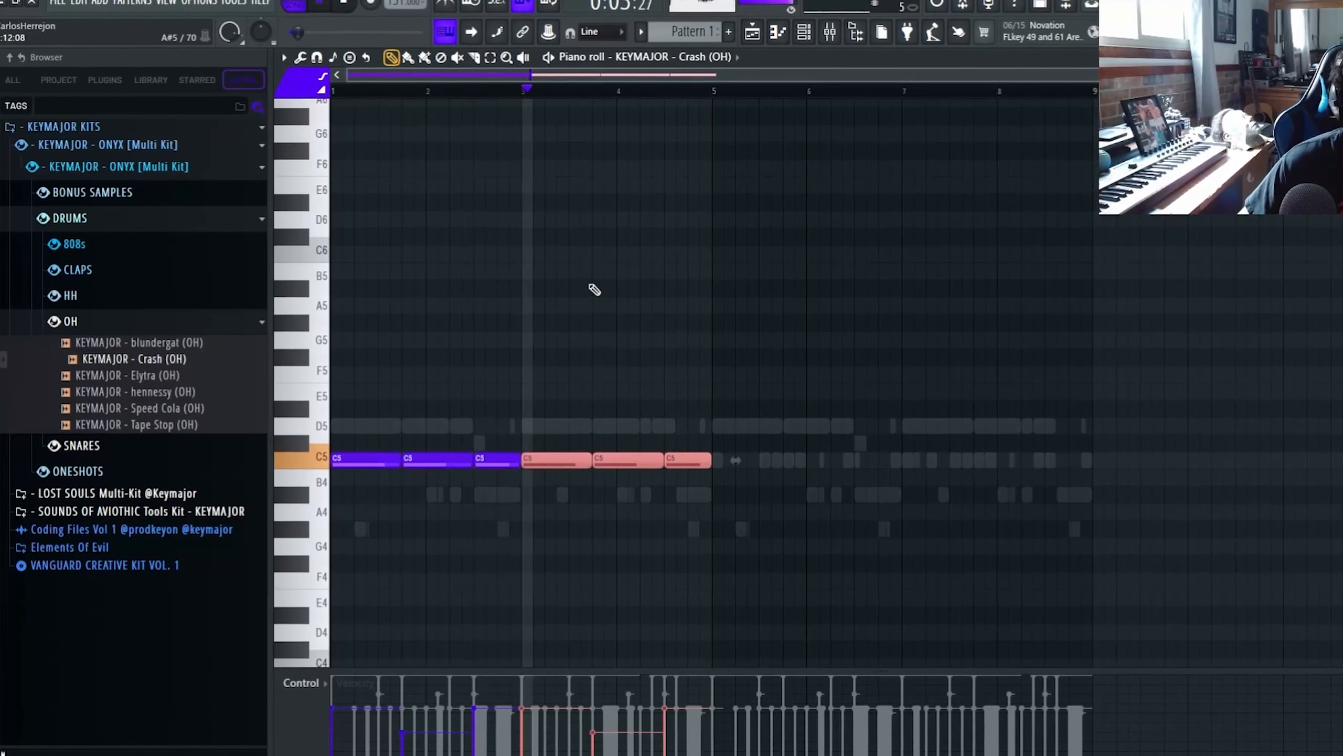
key(ctrl+d)
key(ctrl+a)
key(ctrl+b)
key(ctrl+d)
Add KEYMAJOR - Elytra (OH) as a new channel with one hit in bar 2, and open it in the piano roll.
click(805, 30)
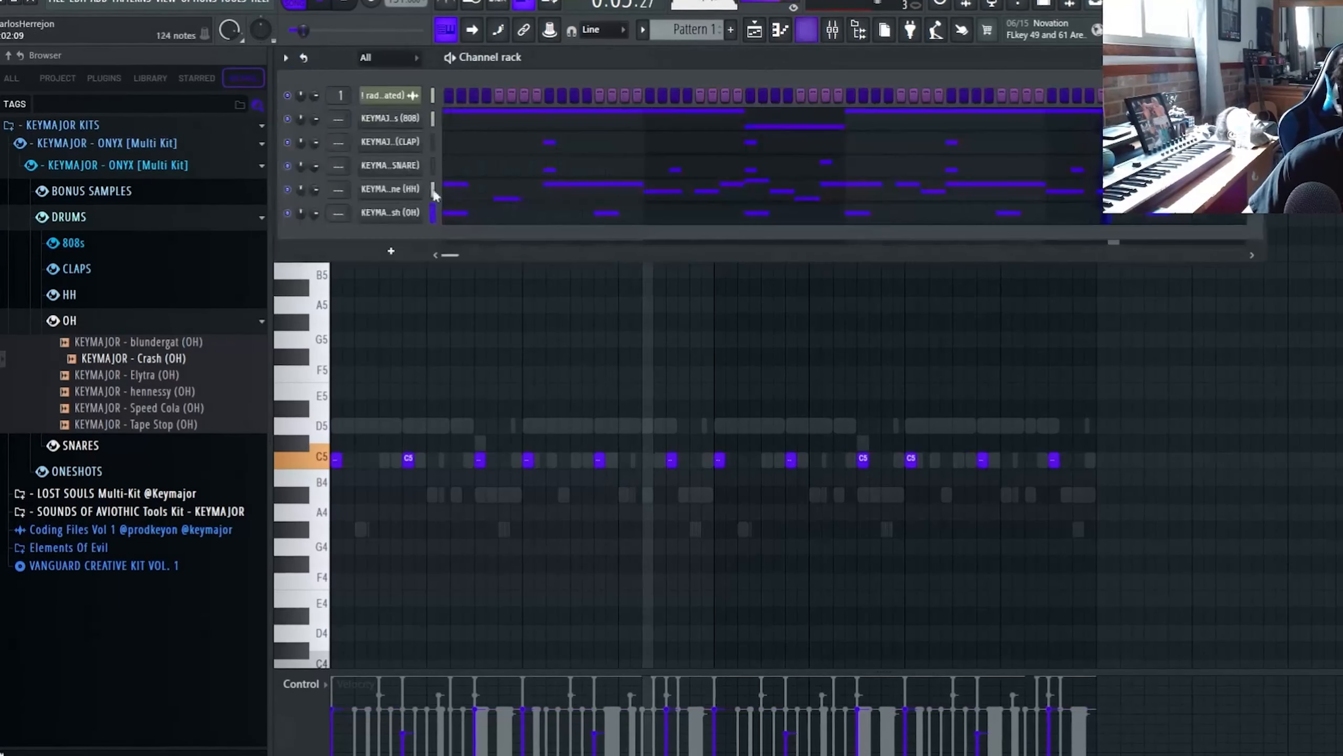
drag(164, 381, 398, 252)
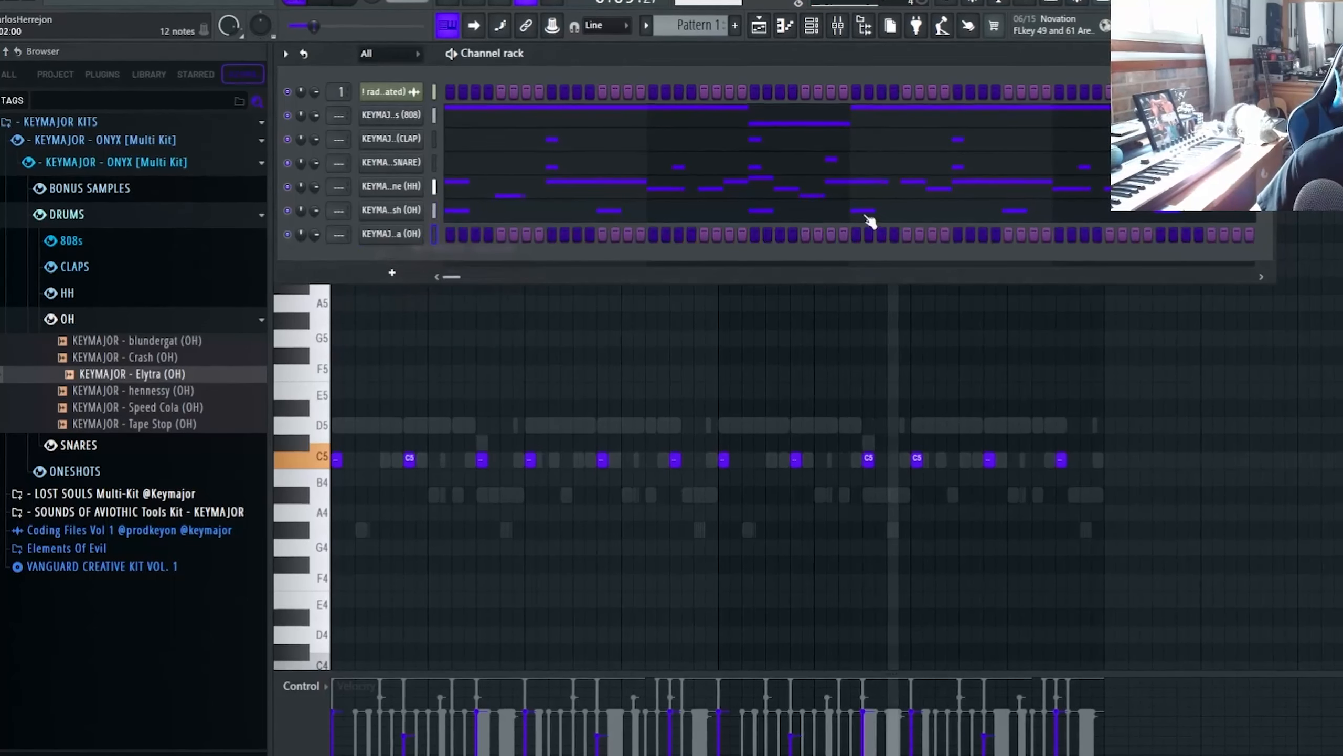
click(806, 232)
right_click(419, 232)
click(450, 231)
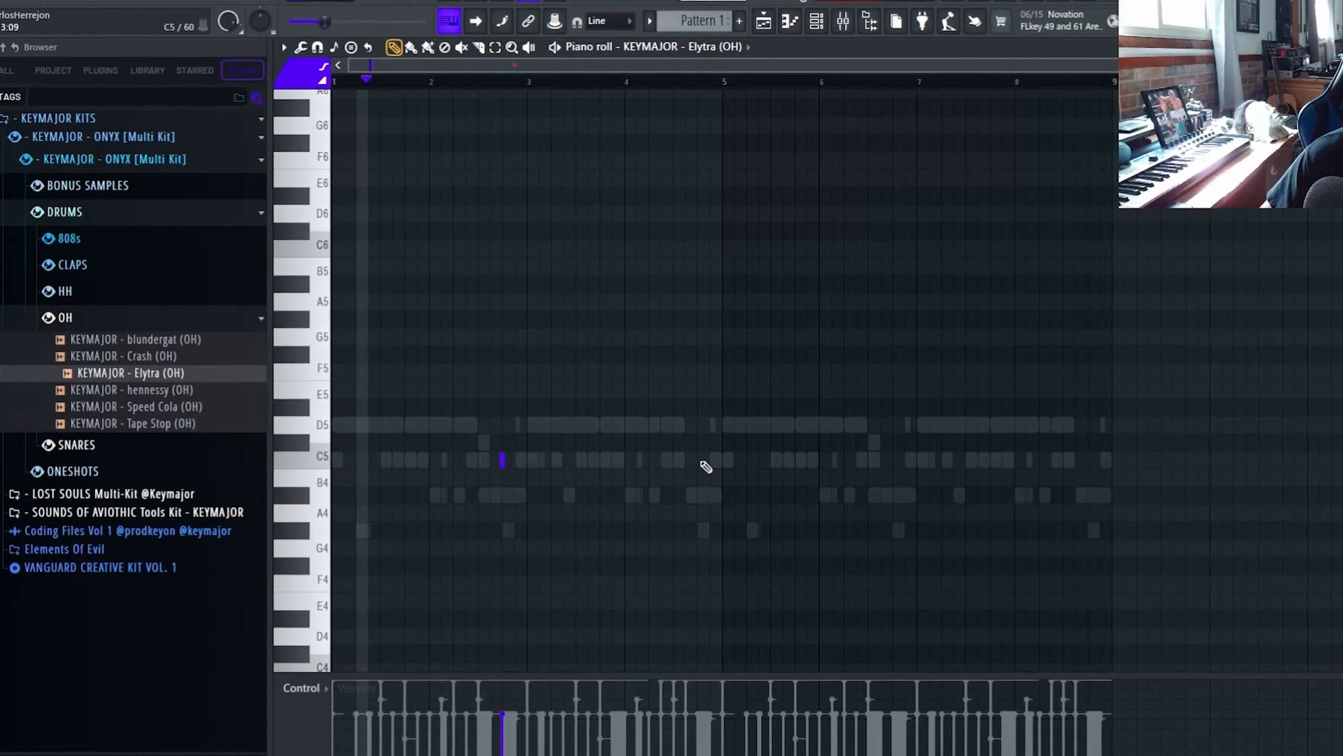
Place C5 Elytra hits near the ends of bars 2 and 4, and copy the pattern into bars 5 to 8.
click(714, 458)
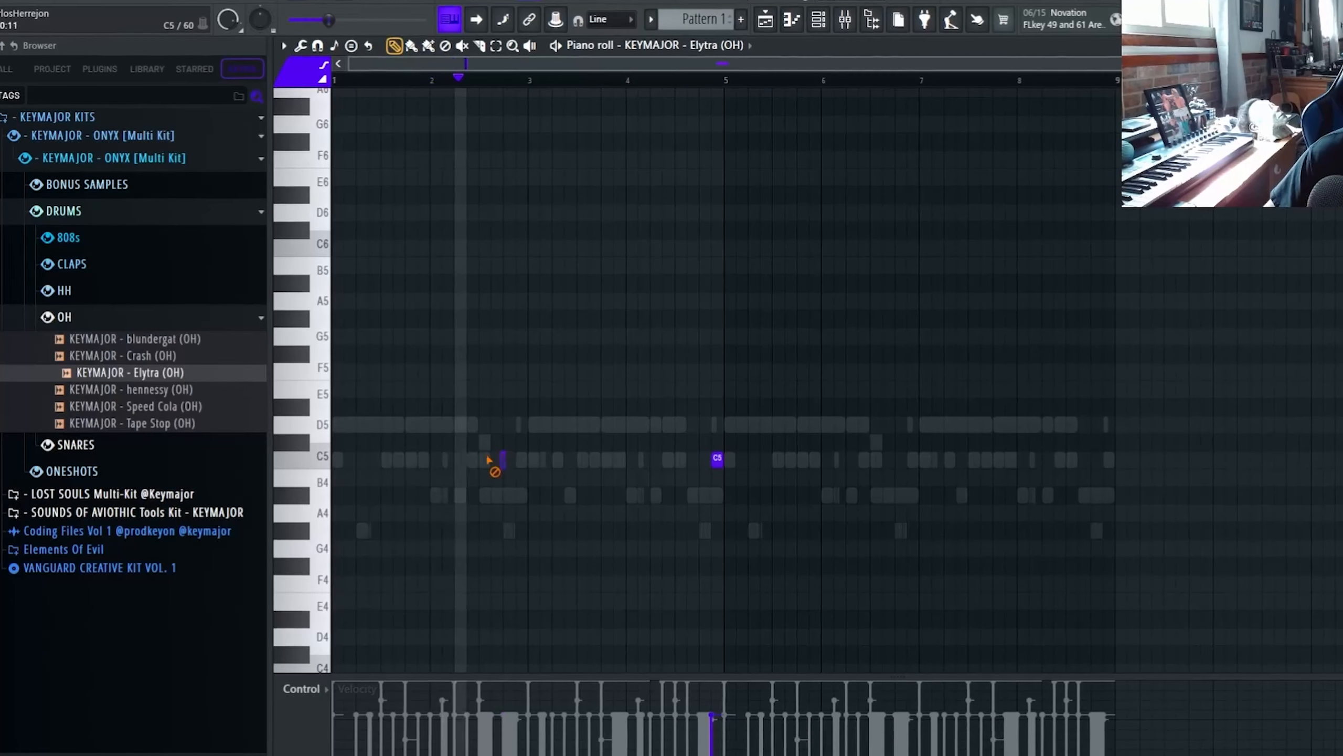
click(515, 457)
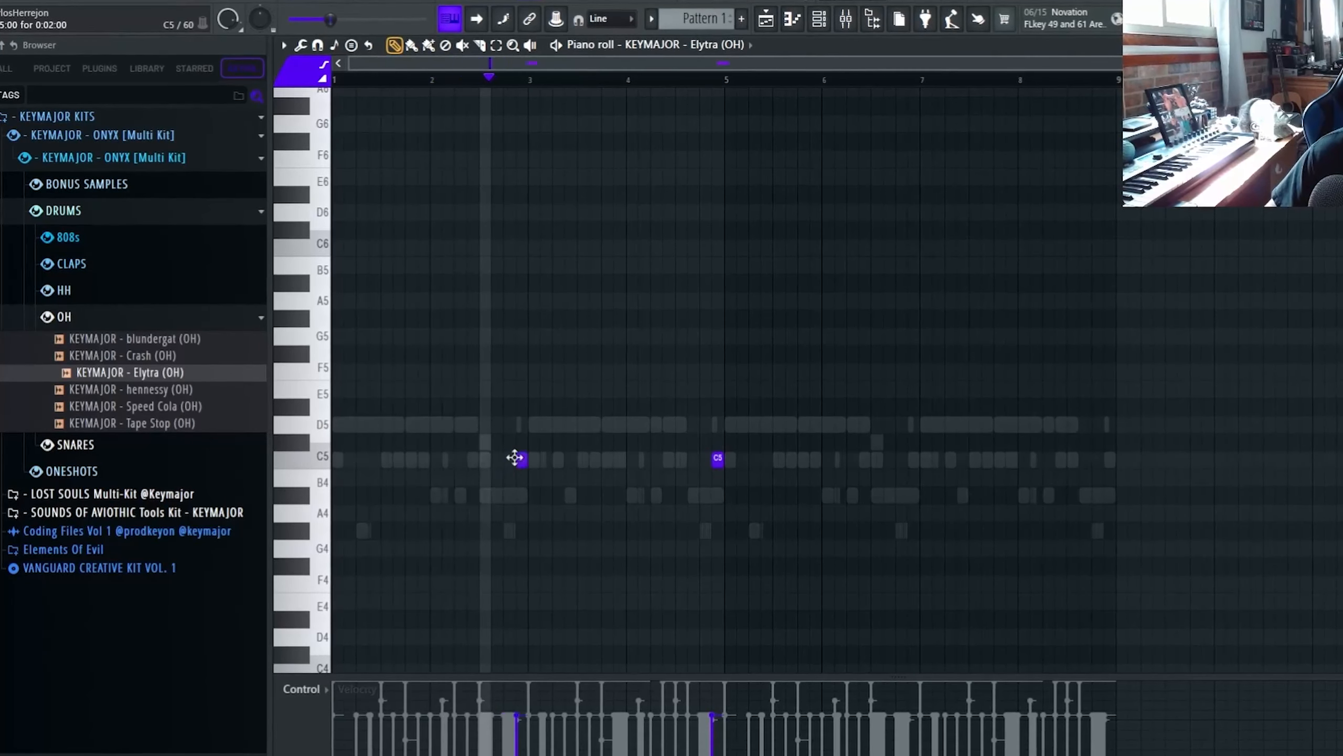
key(ctrl+a)
key(shift+Left)
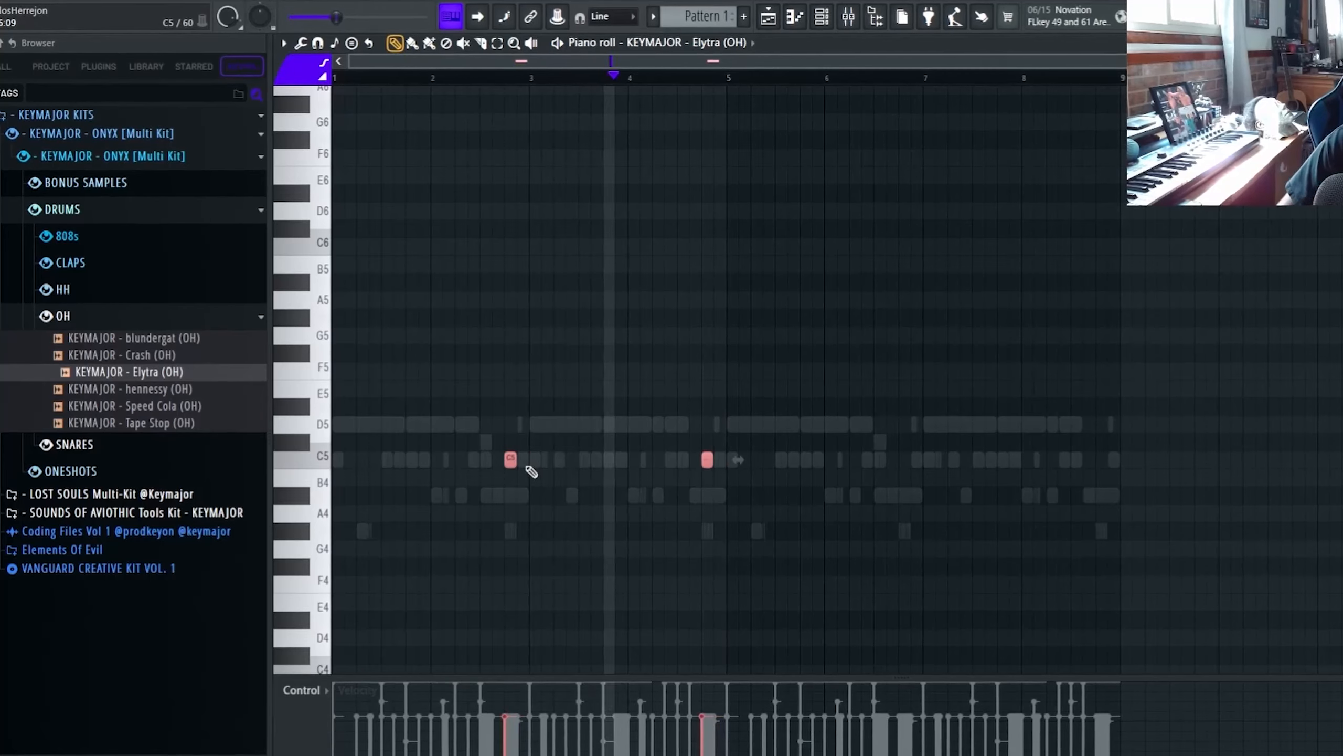
drag(725, 78, 24, 143)
key(ctrl+b)
key(ctrl+d)
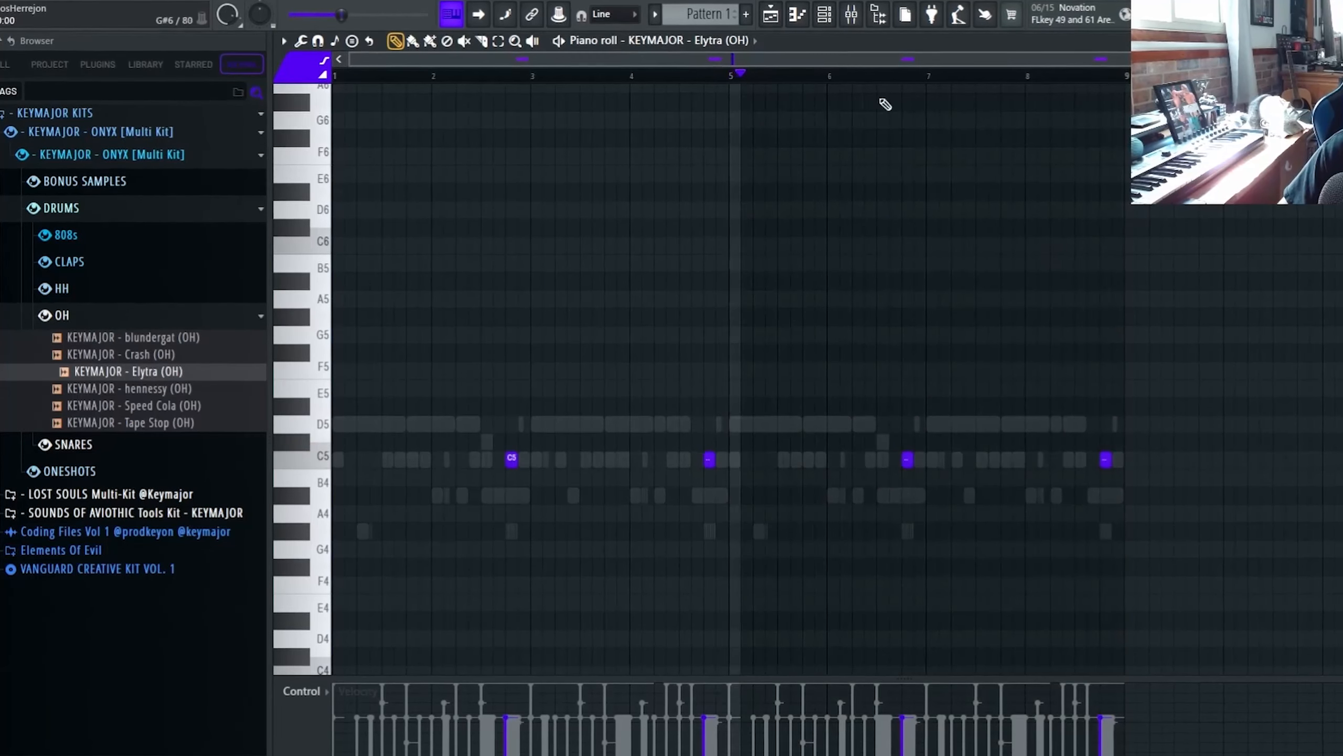
Transpose all Elytra hits down three semitones to A4 and check the channel's sampler settings.
key(ctrl+a)
key(shift+Down)
key(shift+Down)
key(shift+Down)
click(823, 22)
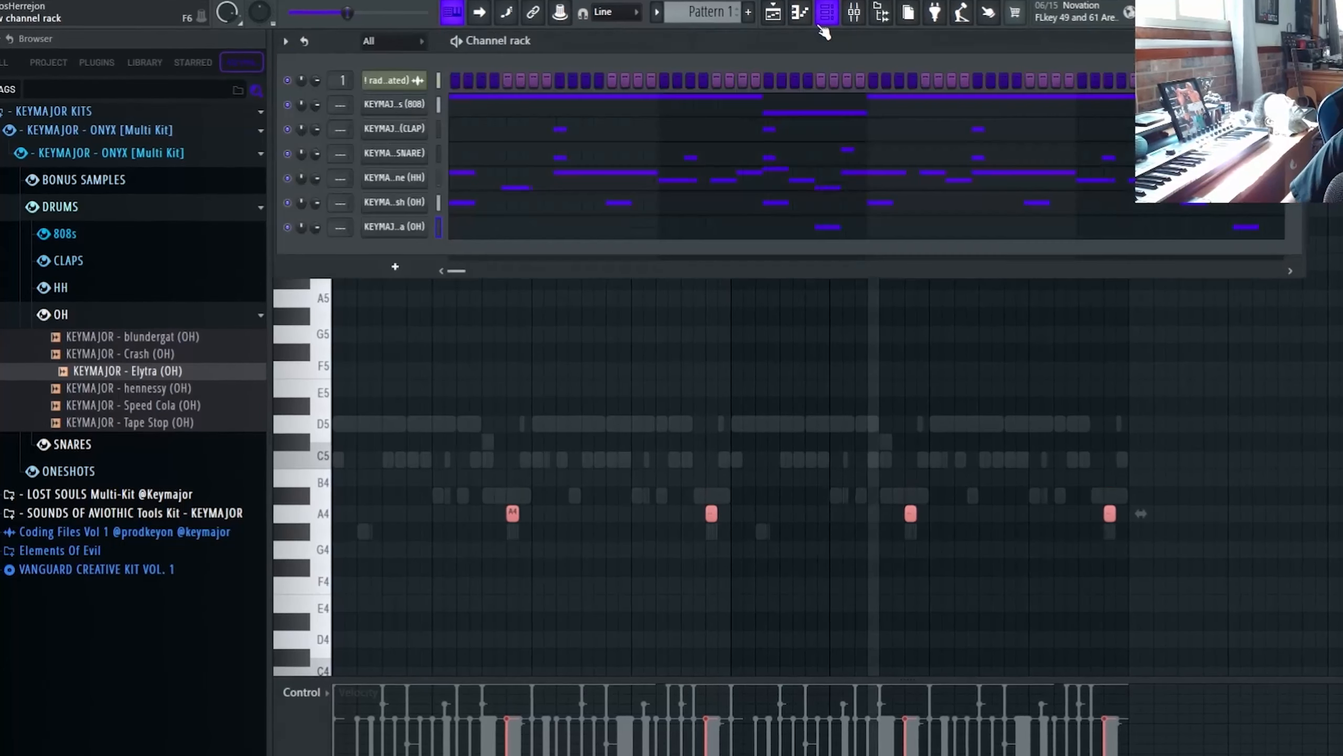
click(778, 323)
right_click(688, 38)
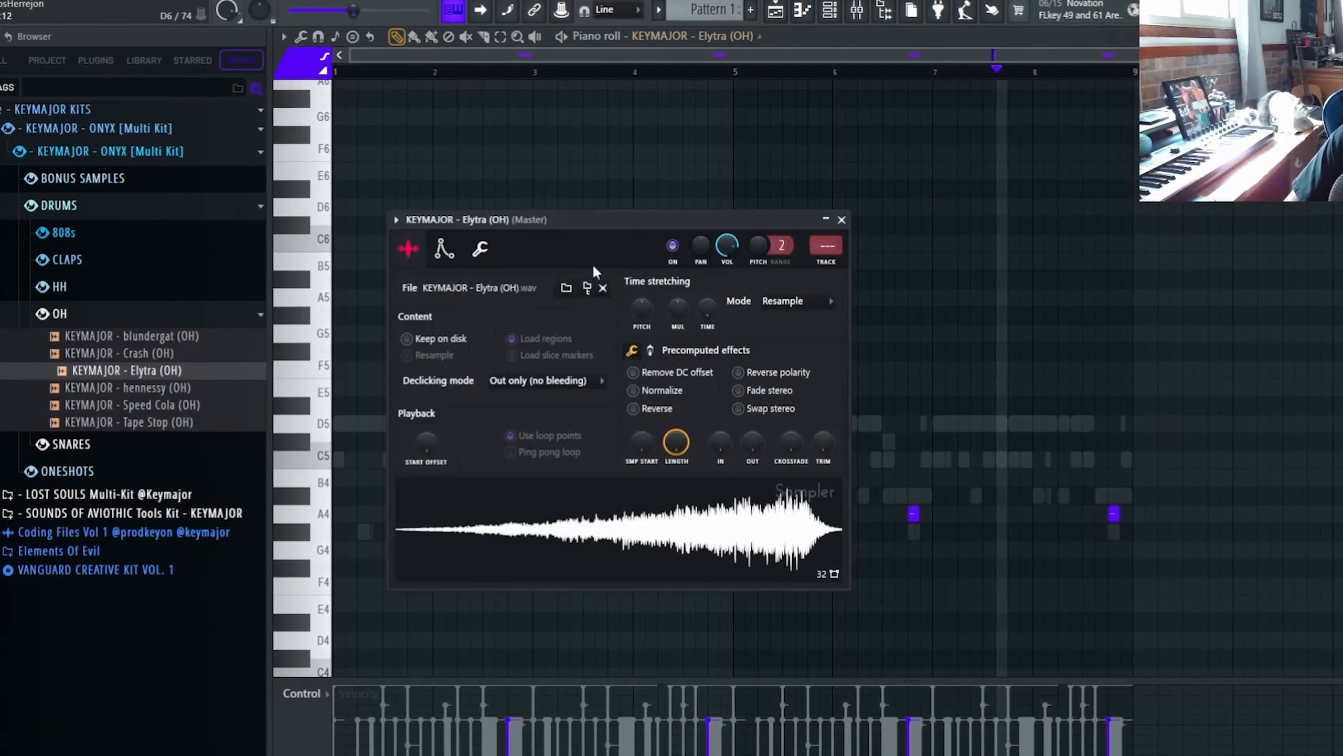
click(840, 219)
Audition more open hats, add KEYMAJOR - Tape Stop (OH) as a channel, place hits in bars 2 and 4, and open its piano roll.
click(832, 15)
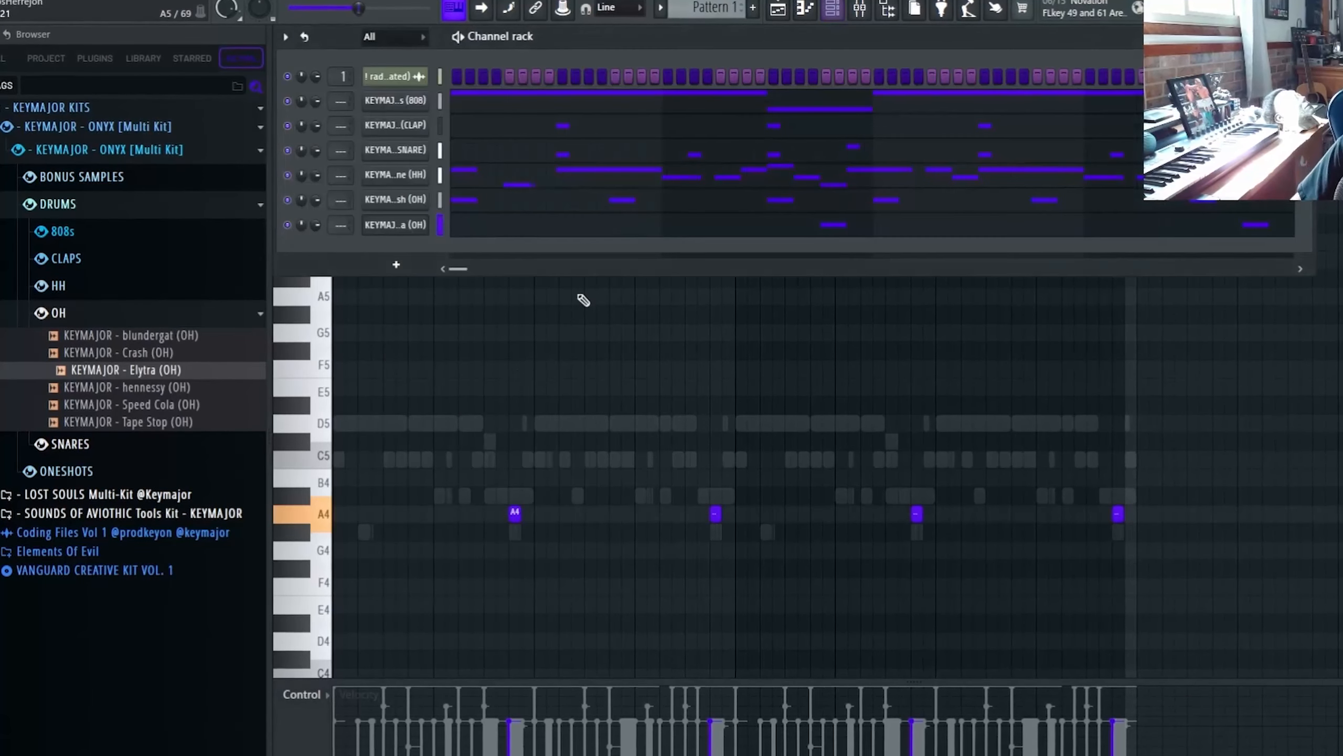
click(232, 390)
click(206, 406)
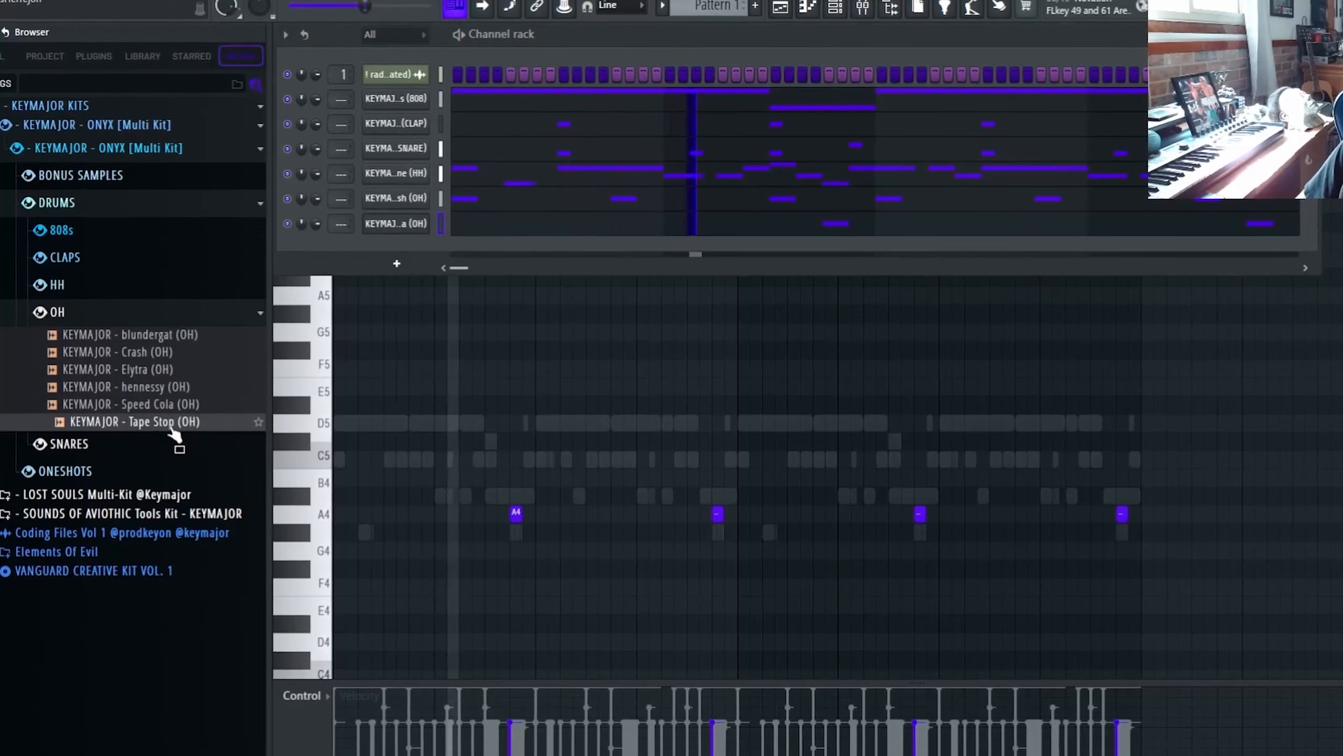
drag(174, 434, 426, 248)
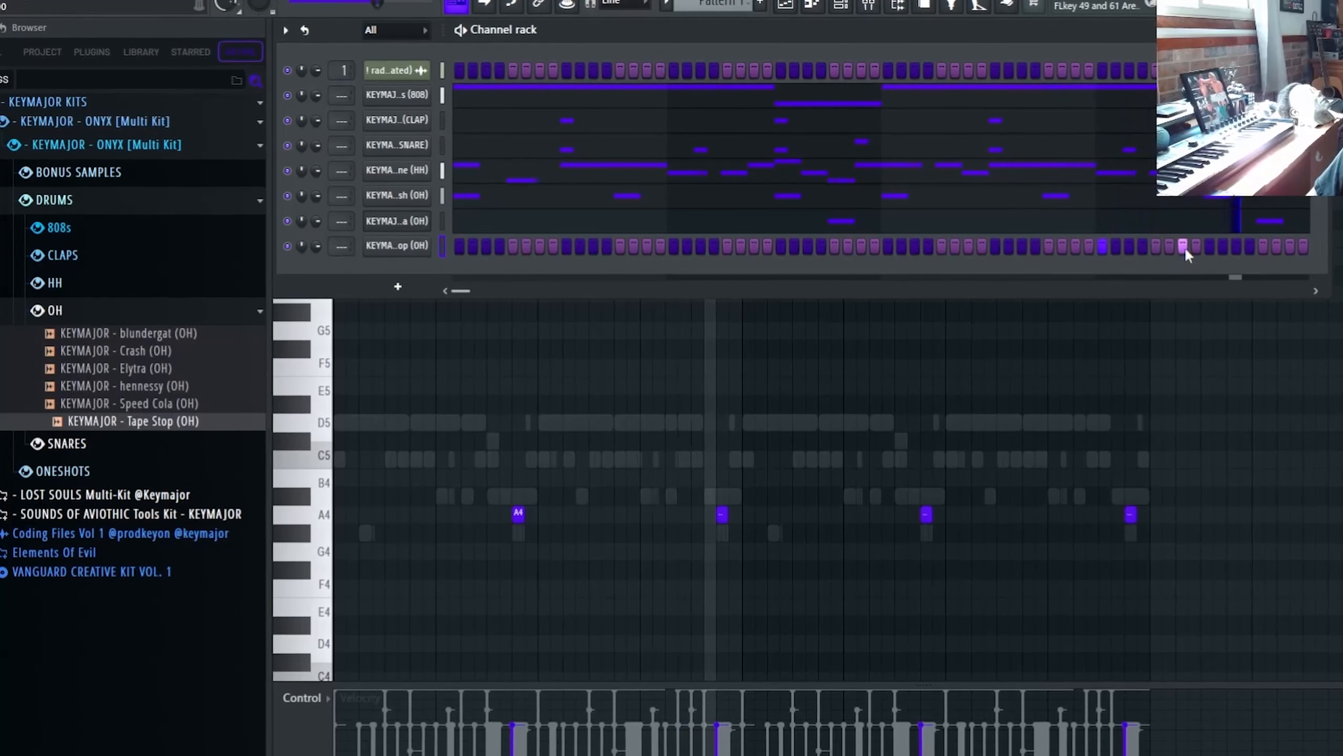
click(675, 244)
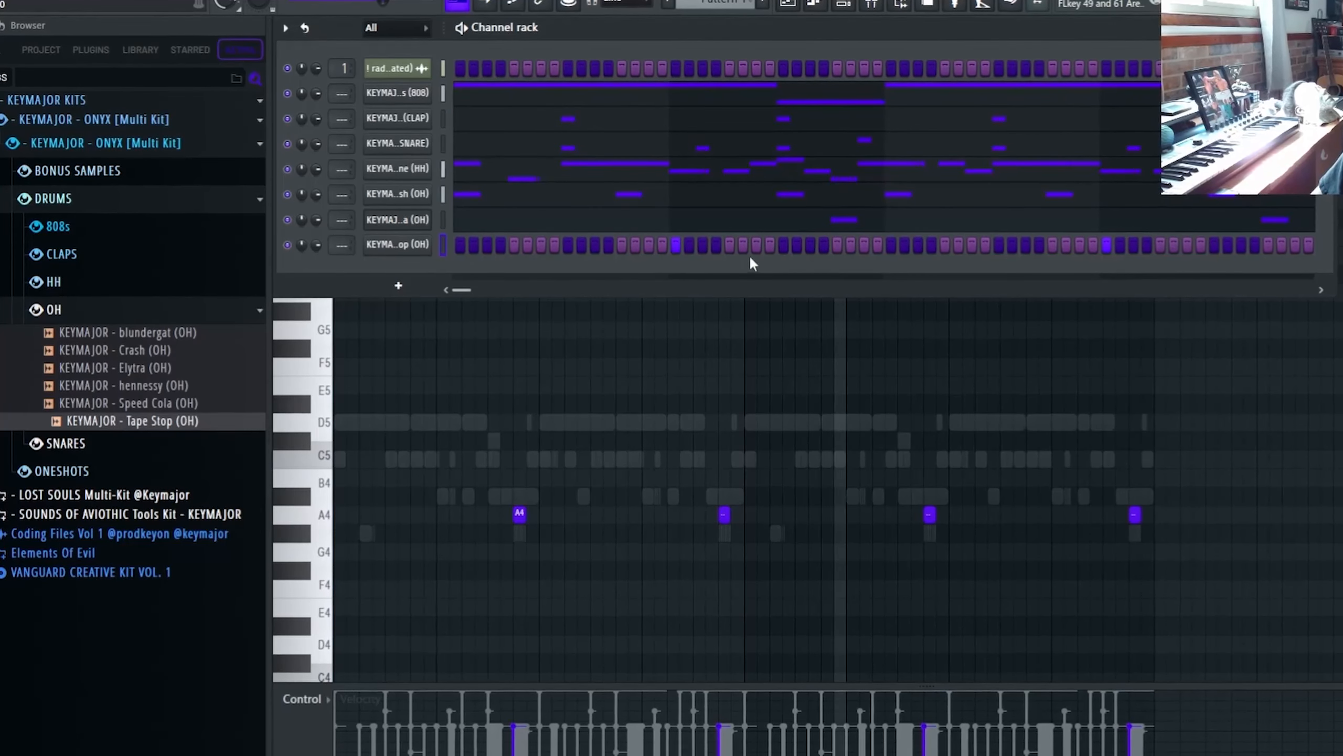
click(784, 245)
right_click(405, 246)
click(468, 243)
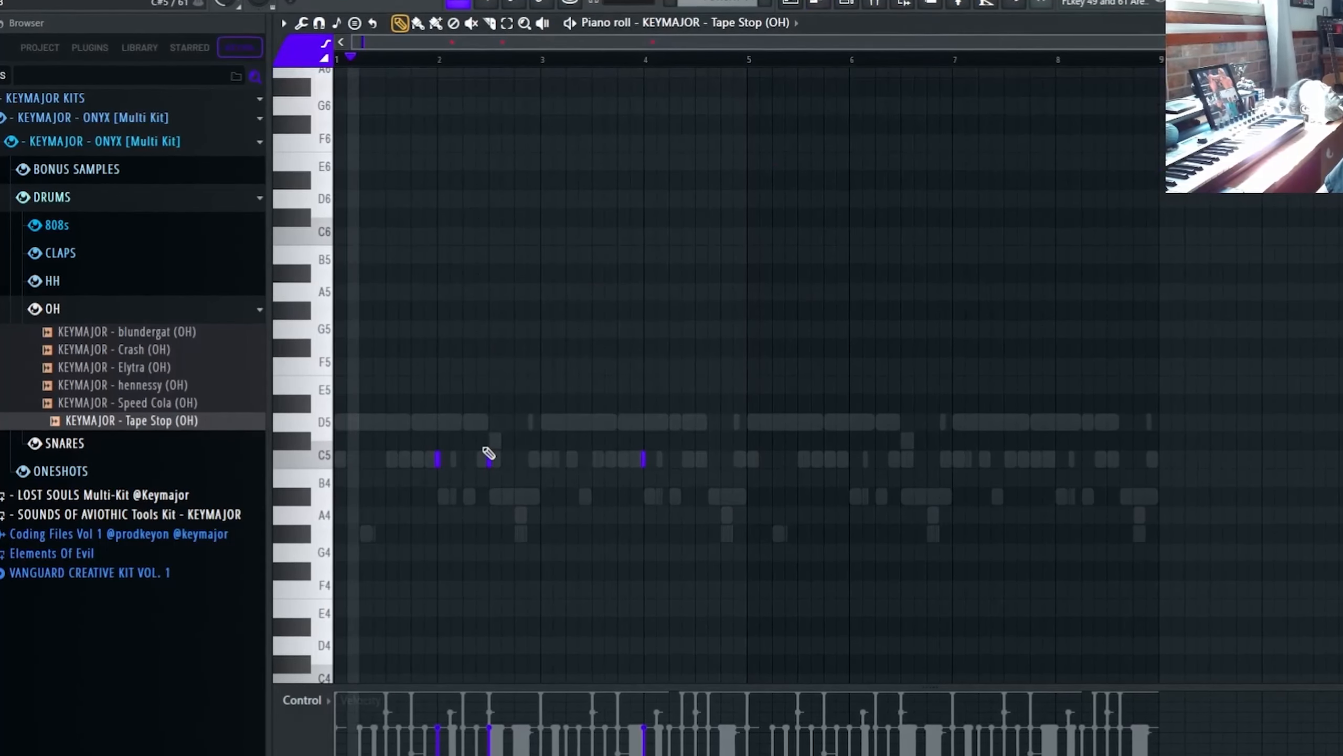
Remove the extra Tape Stop hits, keeping a C5 hit at the start of bar 2 and placing another in its second half.
right_click(491, 460)
right_click(645, 459)
drag(438, 460, 441, 461)
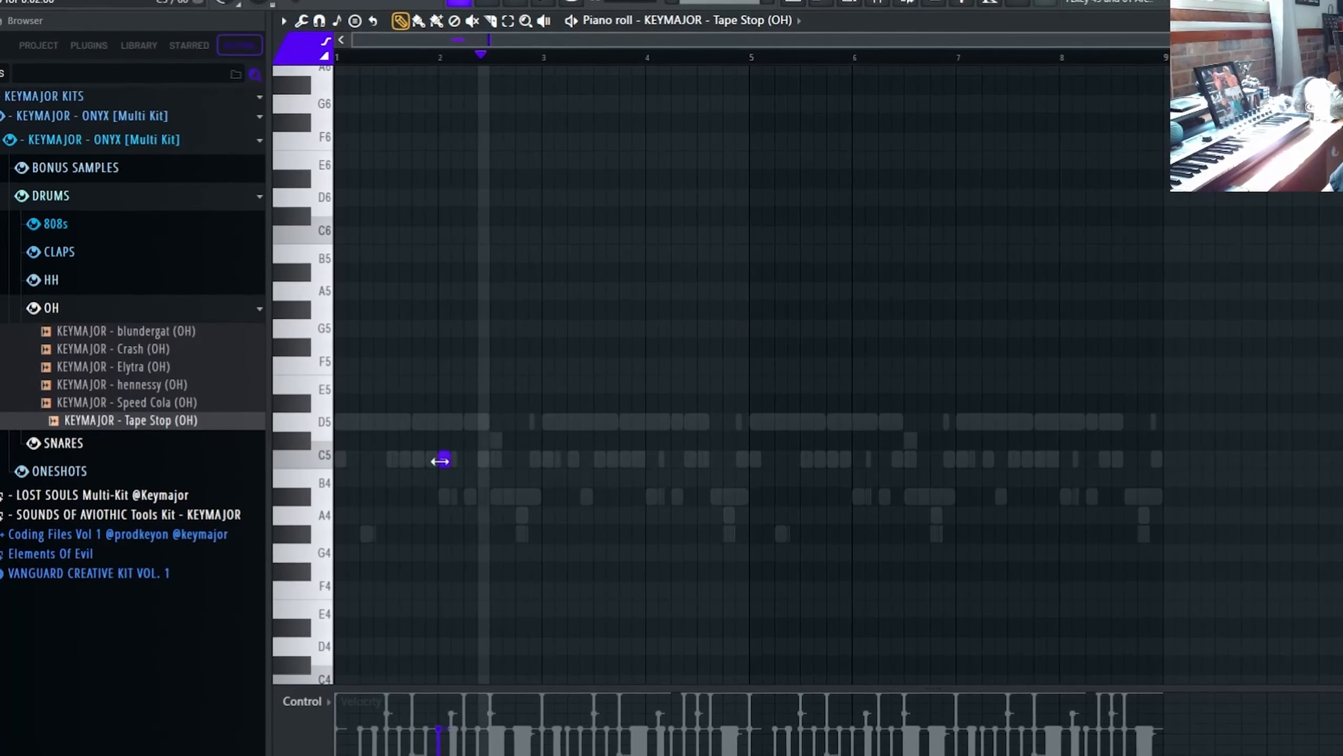
click(523, 458)
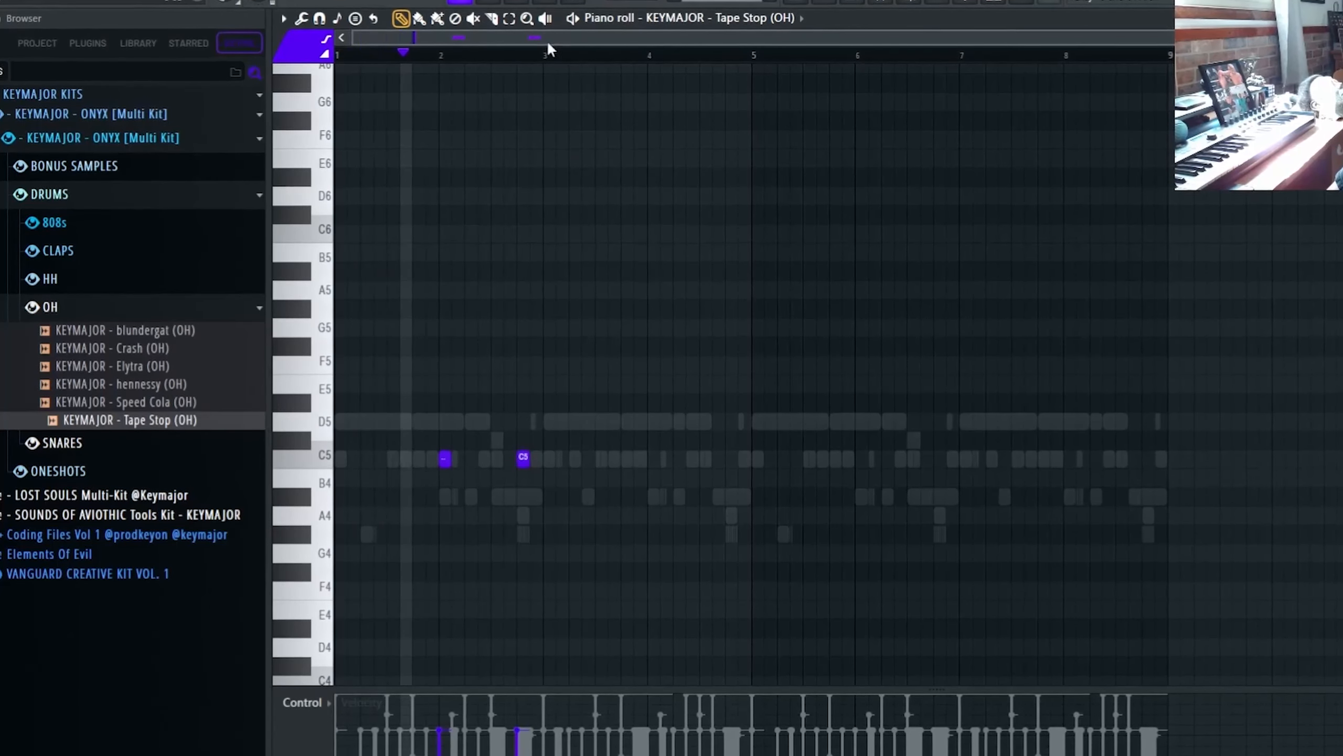
drag(523, 458, 511, 458)
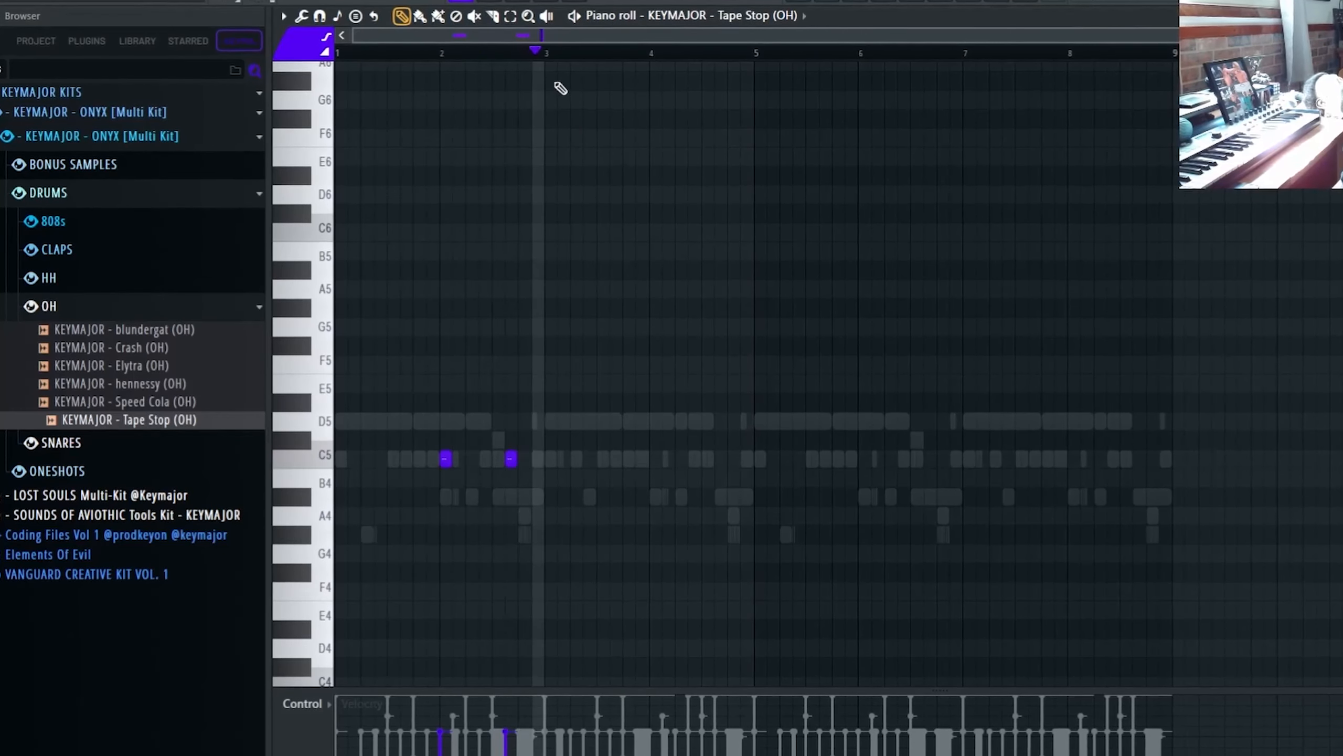
Copy the two-hit Tape Stop pattern into bars 4, 6 and 8, and select the second hit of bar 2.
key(ctrl+b)
key(ctrl+b)
key(ctrl+b)
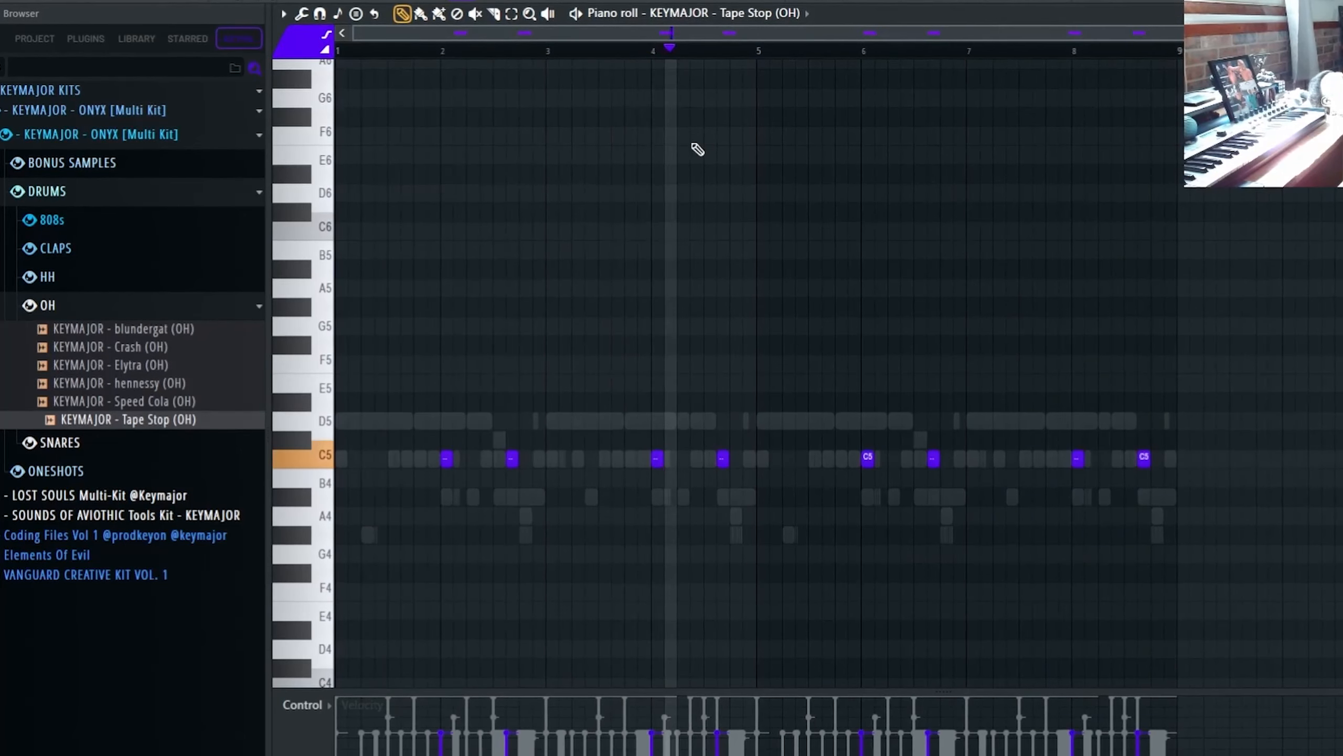
click(511, 458)
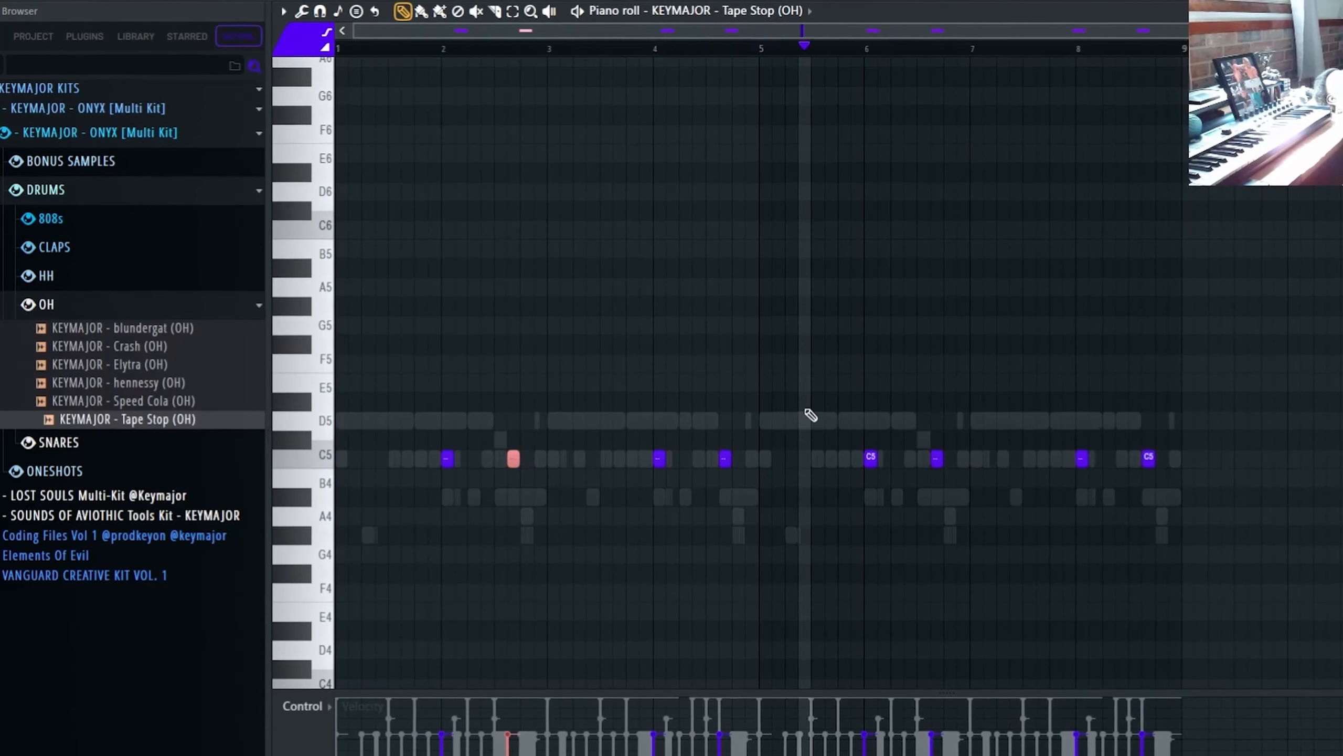
Select the second Tape Stop hit in bars 2, 4, 6 and 8 and raise all four to D5.
ctrl+shift+click(725, 458)
ctrl+shift+click(937, 459)
ctrl+shift+click(1148, 459)
key(shift+Up)
key(shift+Up)
key(shift+Up)
key(shift+Up)
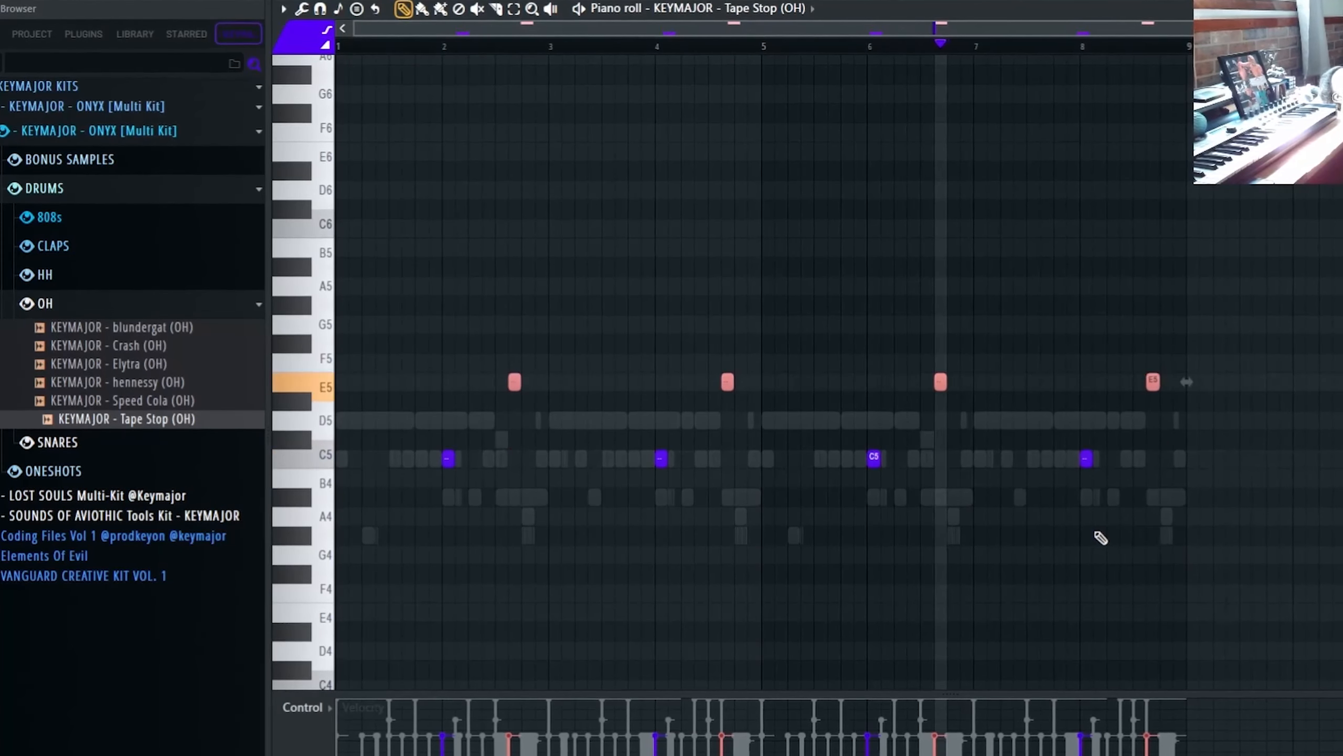
key(shift+Down)
key(shift+Down)
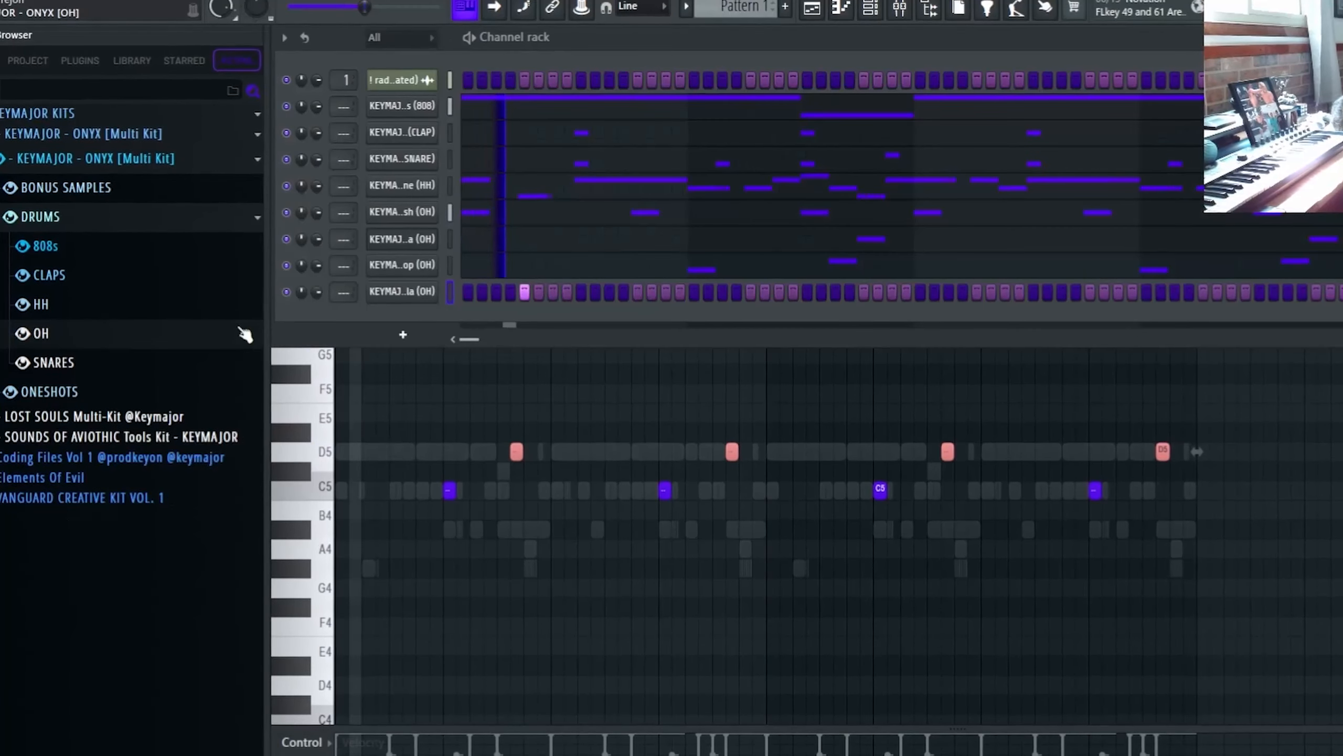
Open the Speed Cola open hat in the piano roll and repeat its C5 hit every two bars from bar 1.
right_click(420, 290)
click(450, 300)
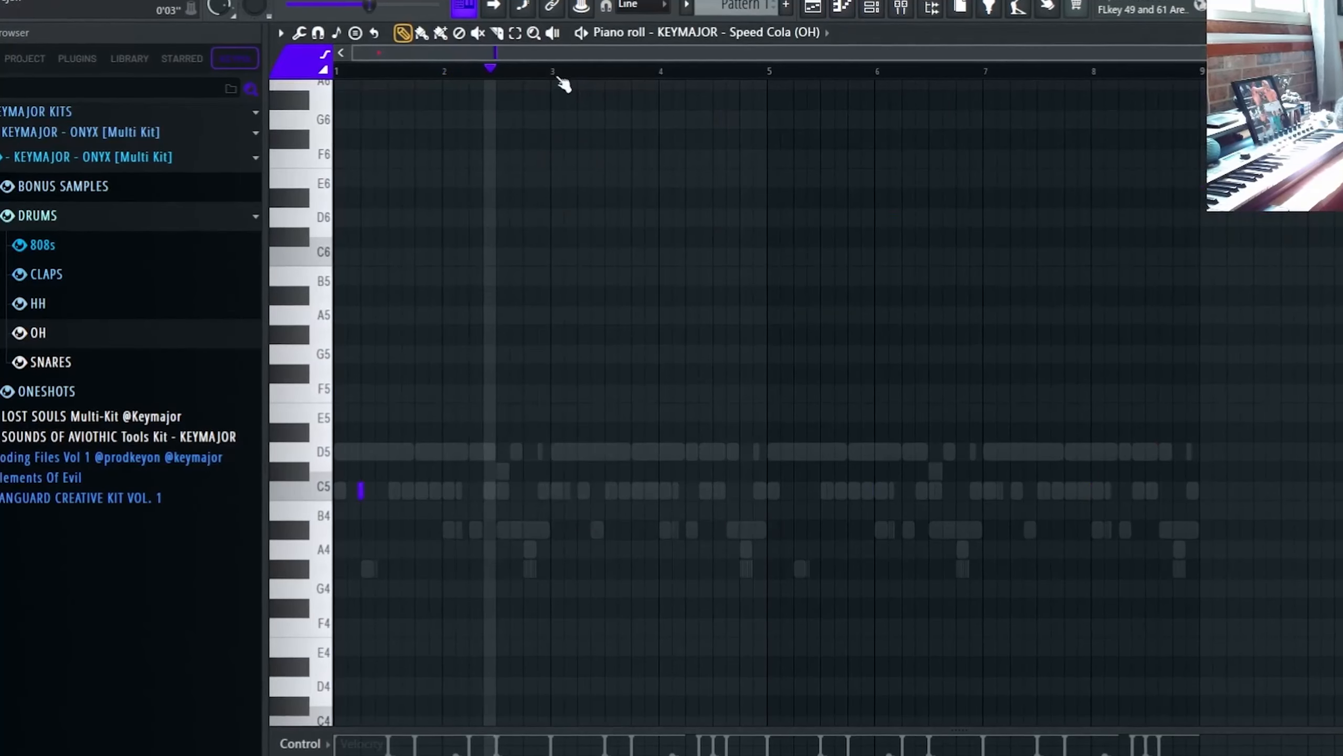
drag(556, 75, 338, 75)
key(ctrl+b)
key(ctrl+b)
key(ctrl+b)
key(ctrl+b)
Delete the extra Speed Cola hit past the start of bar 9, select the remaining hits, and check them in the channel rack.
key(ctrl+a)
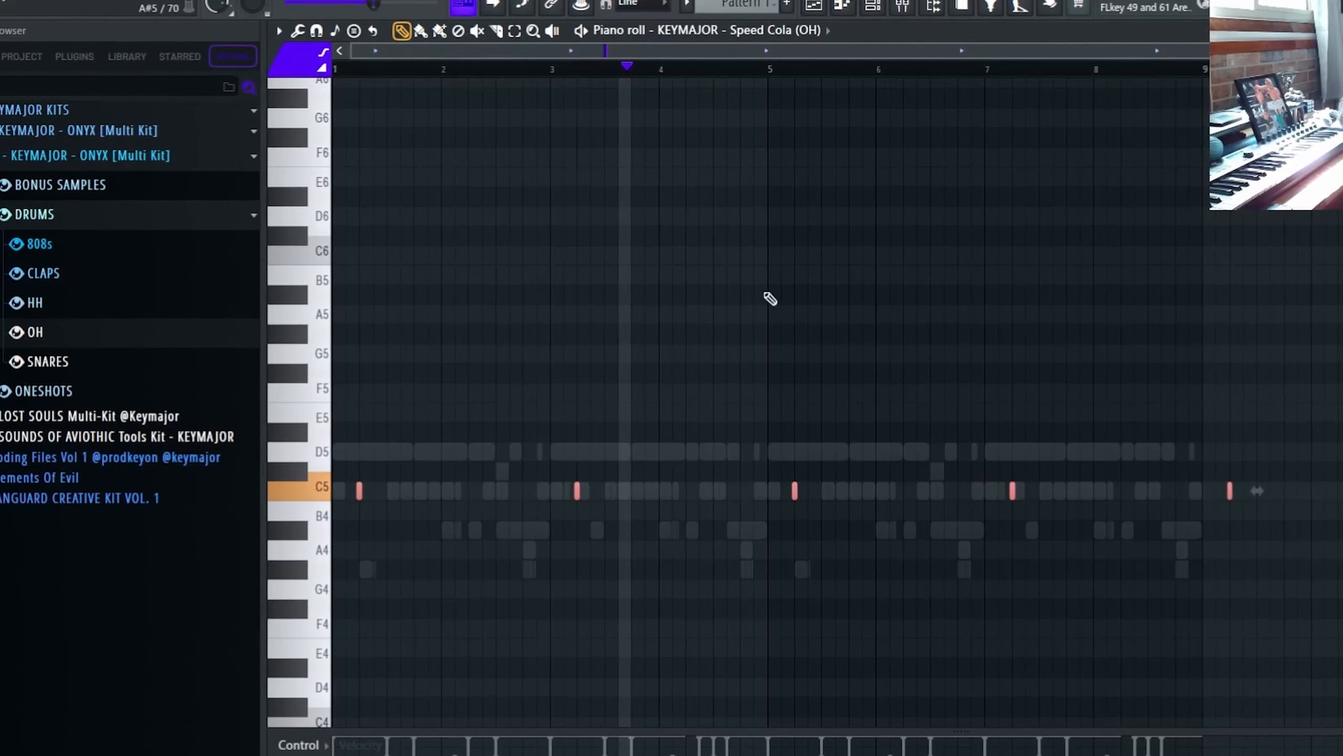
key(ctrl+d)
right_click(1230, 492)
key(ctrl+a)
key(ctrl+d)
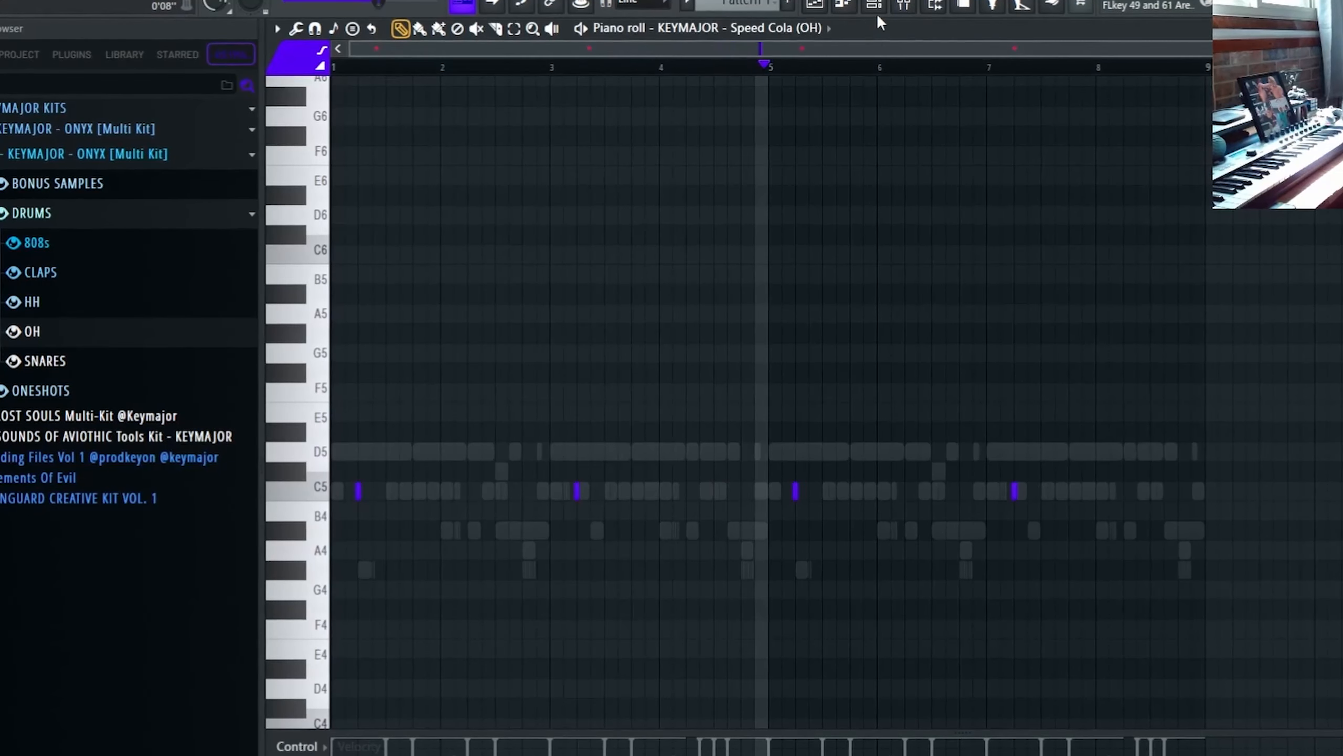
click(875, 10)
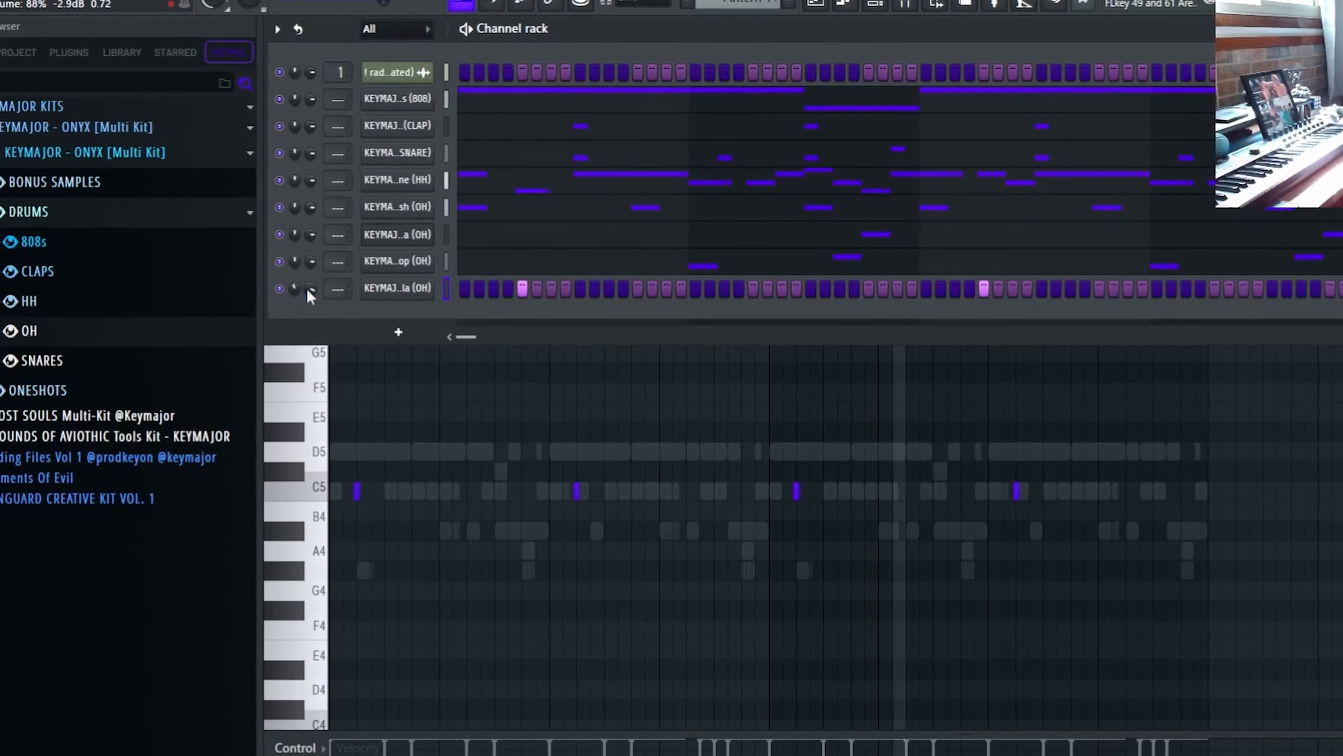
right_click(556, 430)
key(ctrl+a)
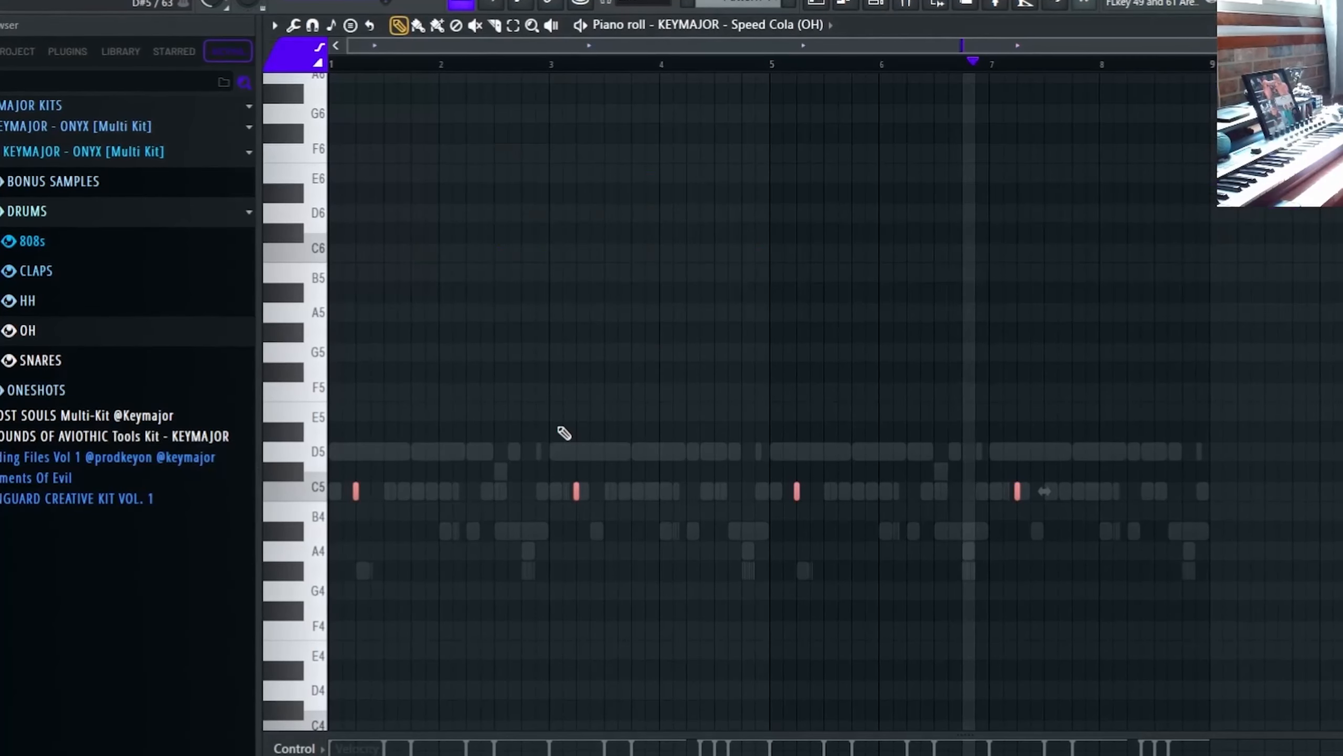
click(888, 4)
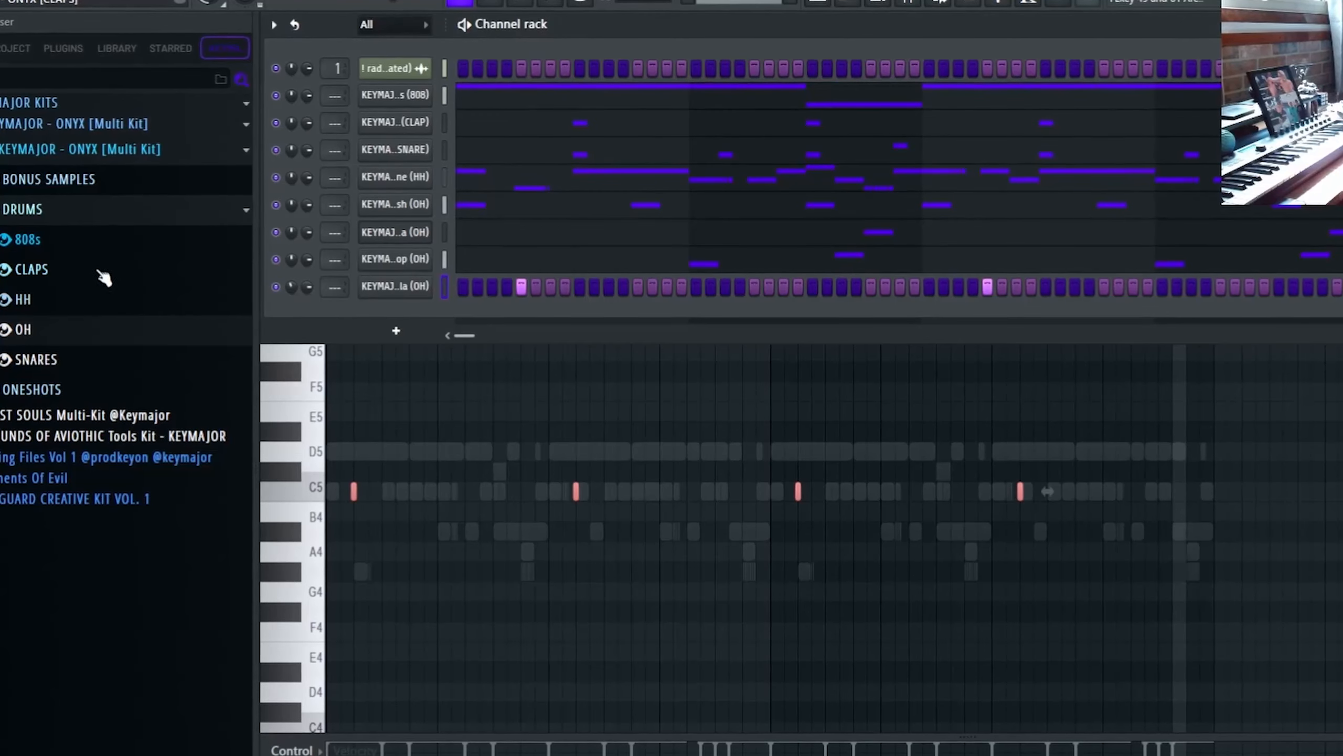
Check the playlist arrangement, open the 808 pattern's piano roll, and move the short D5 note at the end of bar 7 up to A#5.
key(F5)
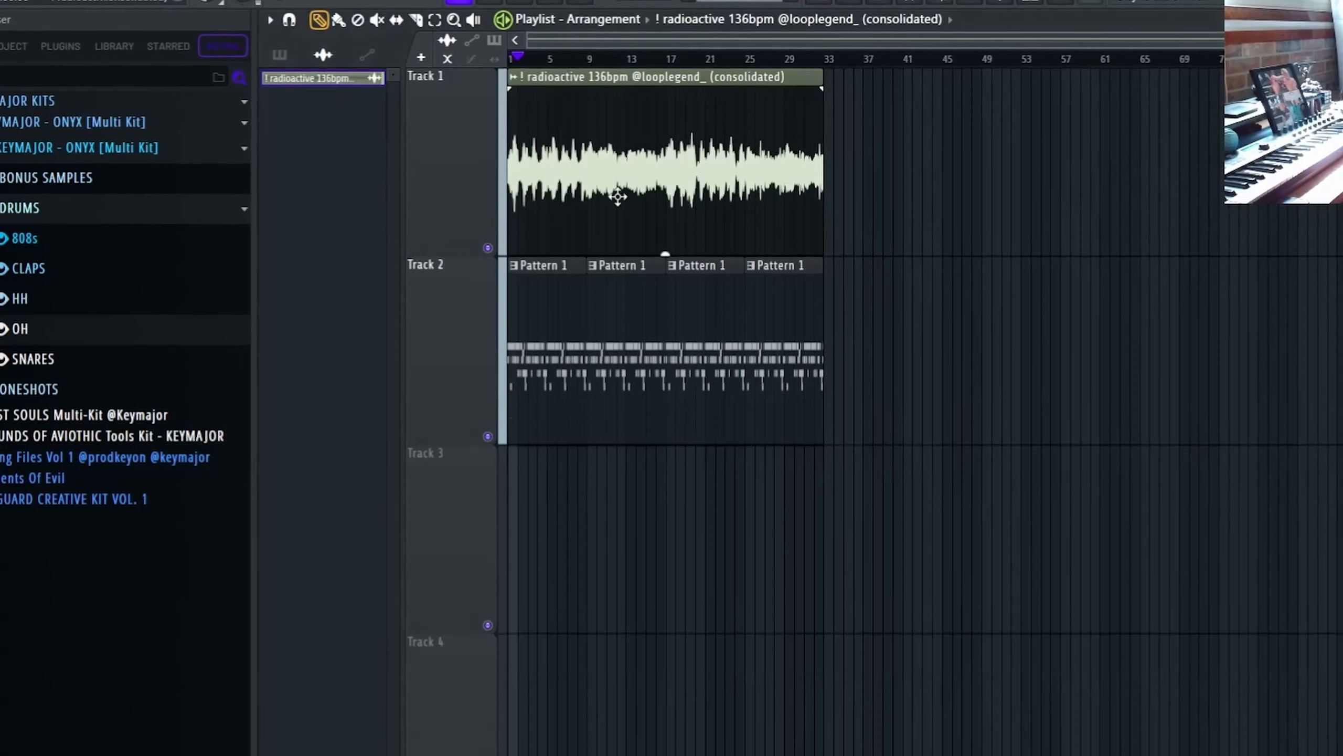
scroll(617, 196, down, 1)
click(690, 2)
click(883, 283)
drag(846, 312, 521, 313)
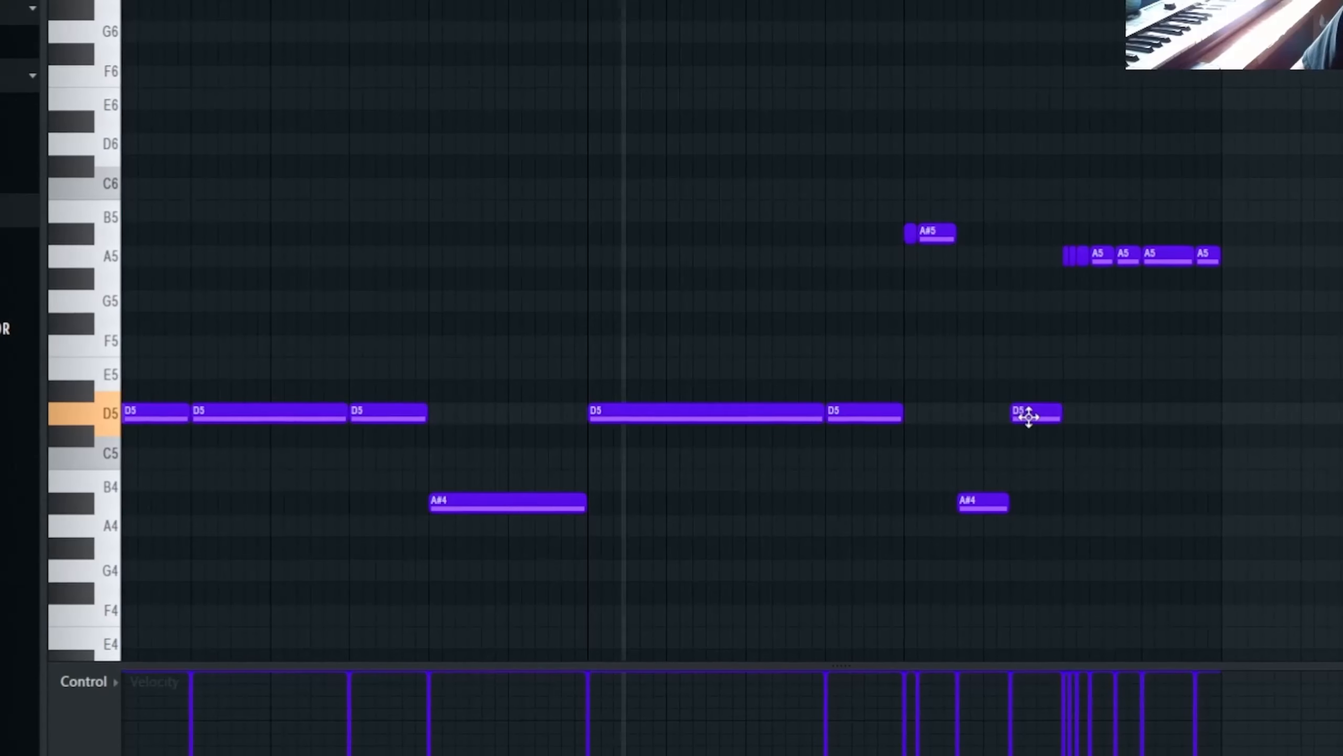
drag(1029, 416, 1035, 224)
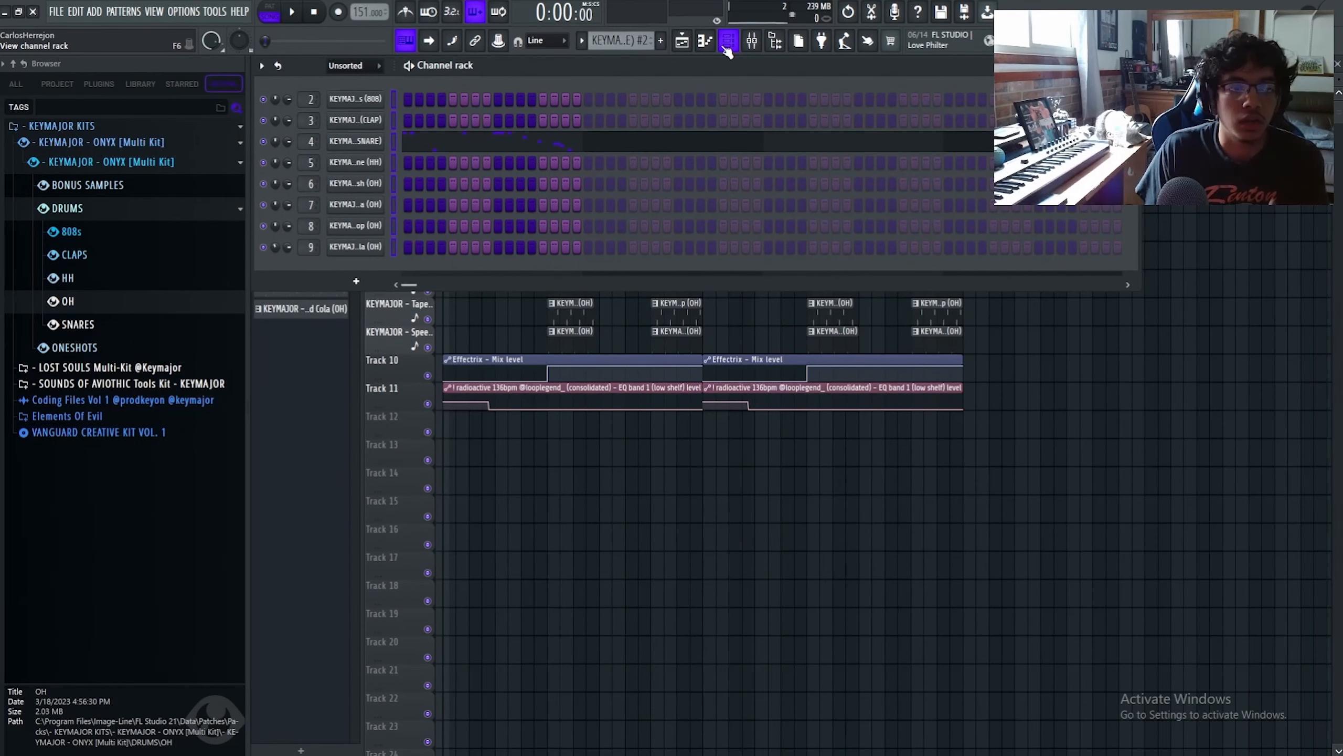
Show the channel rack over the arrangement and collapse the DRUMS folder of the KEYMAJOR - ONYX kit in the browser.
key(F6)
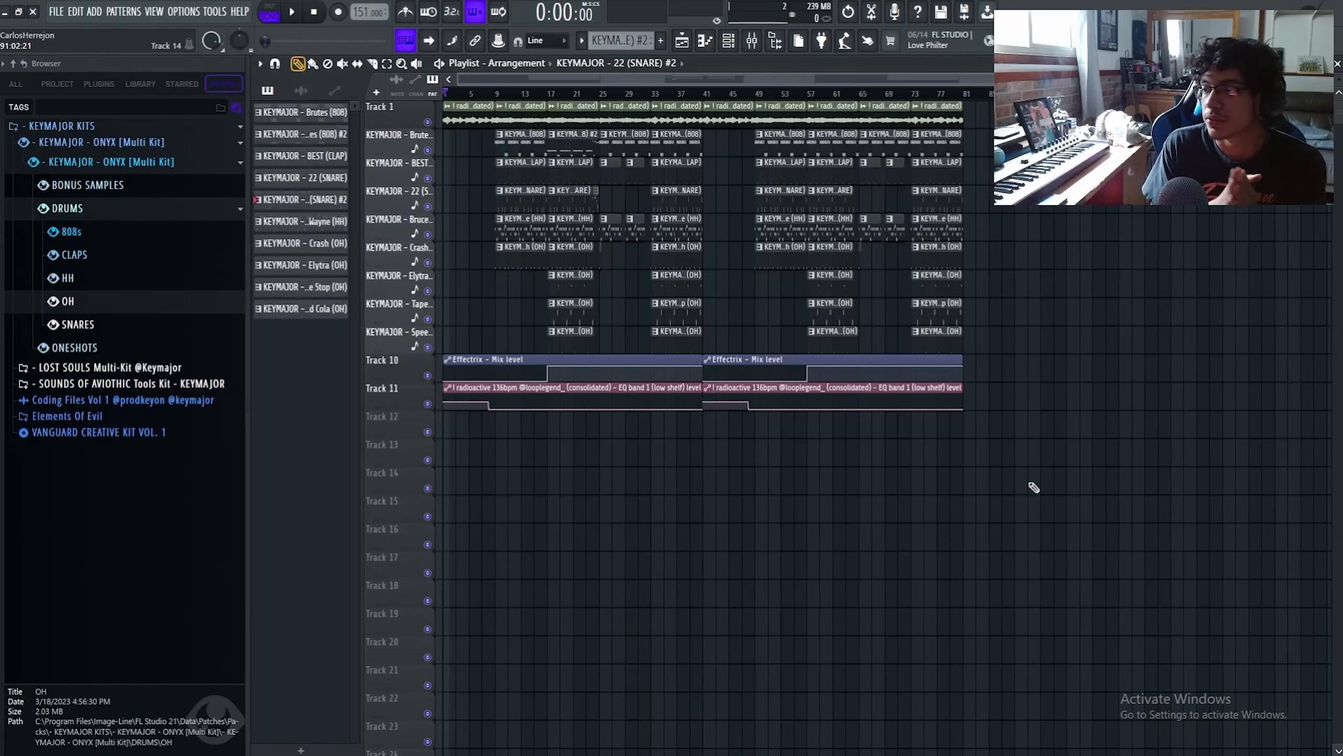
key(F6)
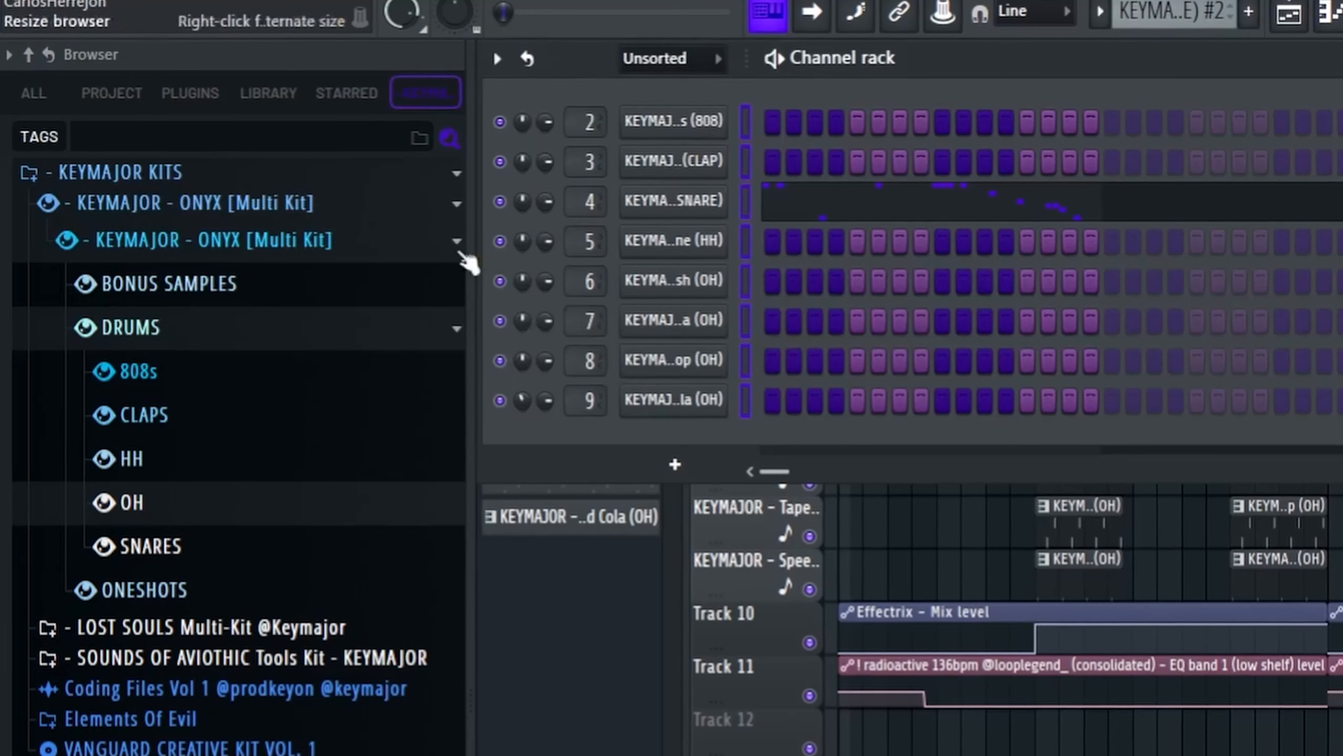
click(299, 253)
click(346, 240)
click(267, 333)
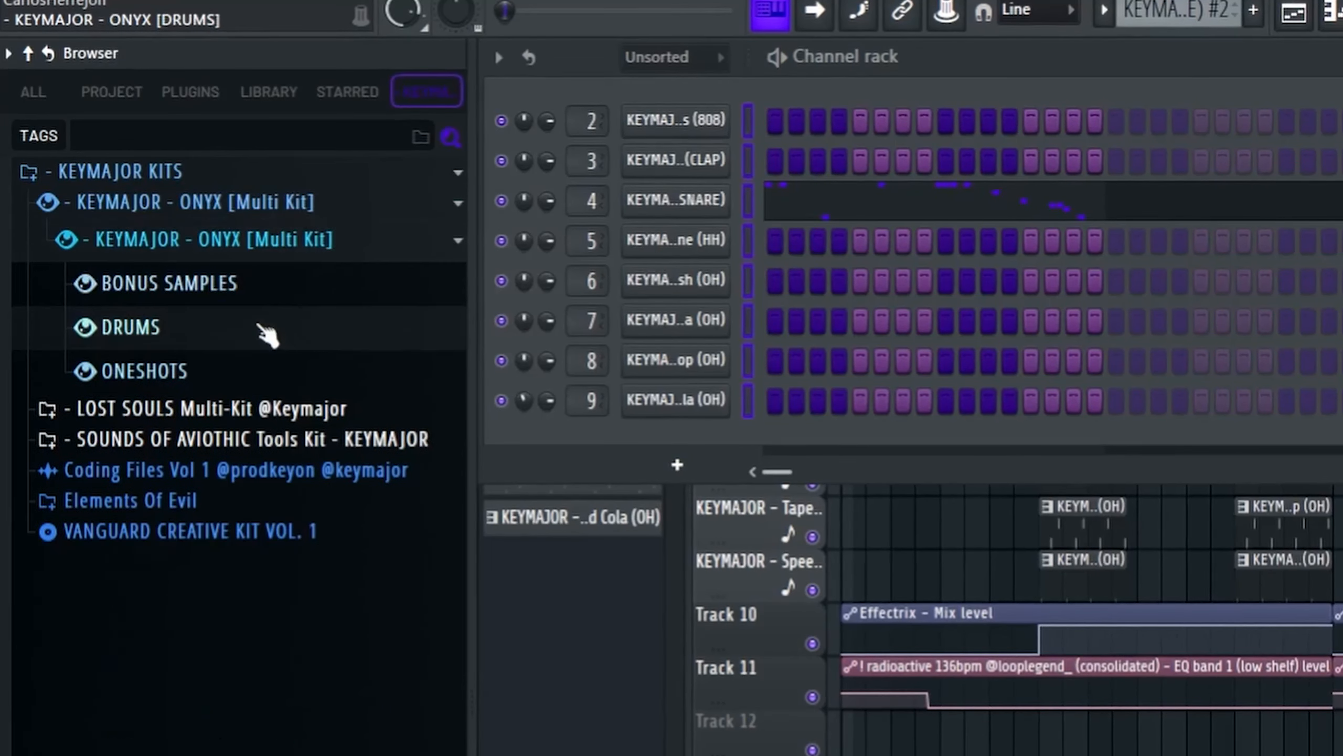